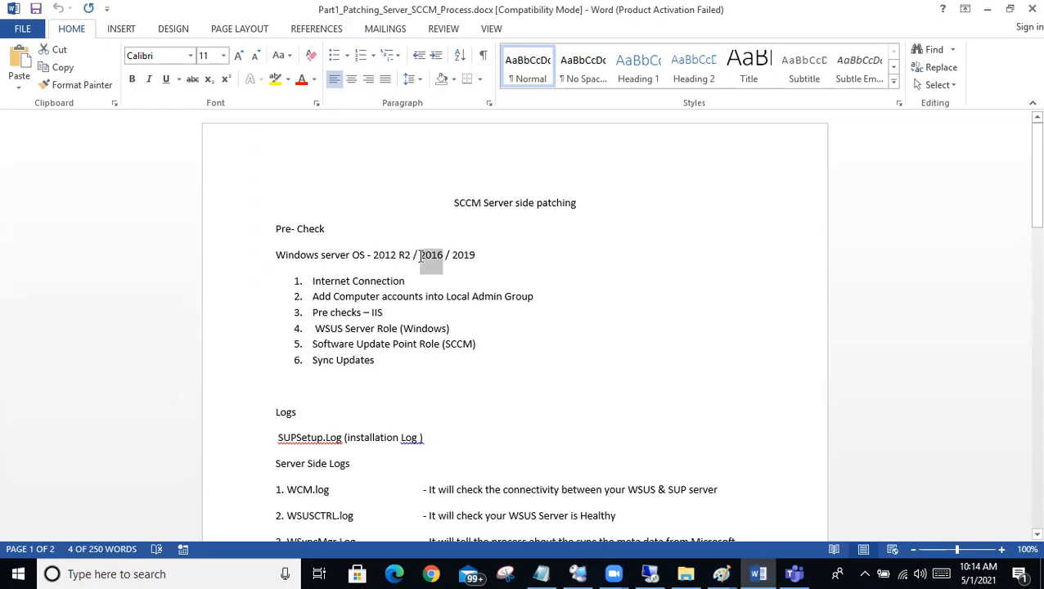
Step: Highlight the Windows server OS line listing 2012 R2 / 2016 / 2019 under the Pre-Check heading
click(488, 255)
triple_click(277, 260)
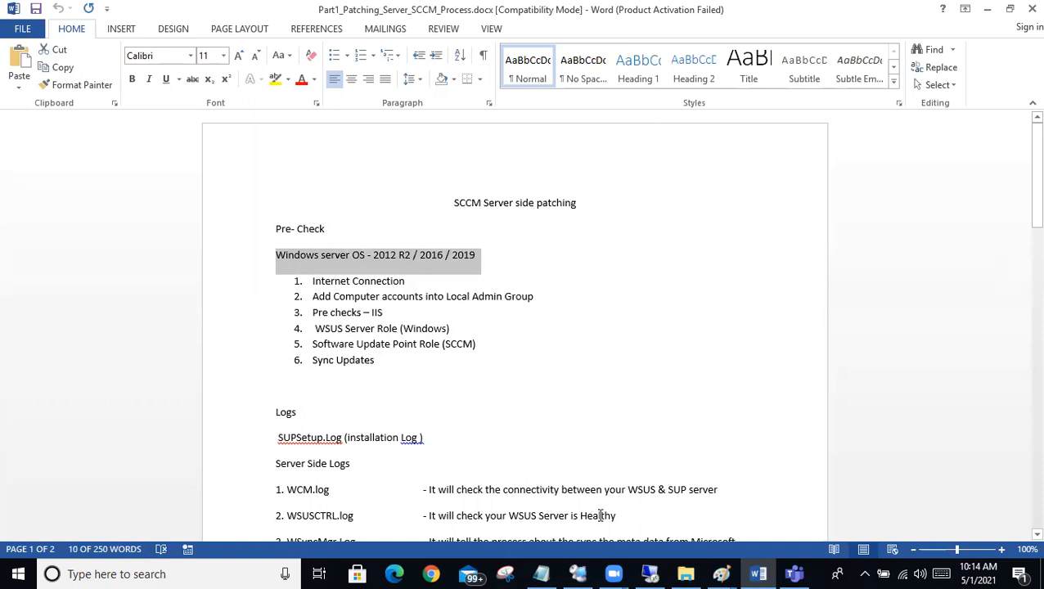
key(alt+Tab)
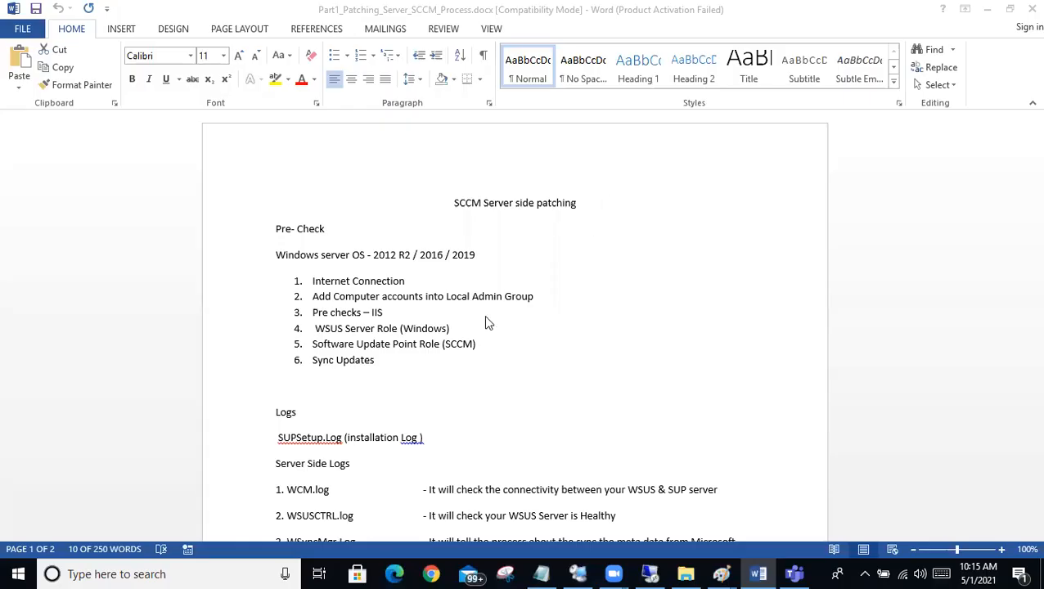
click(393, 360)
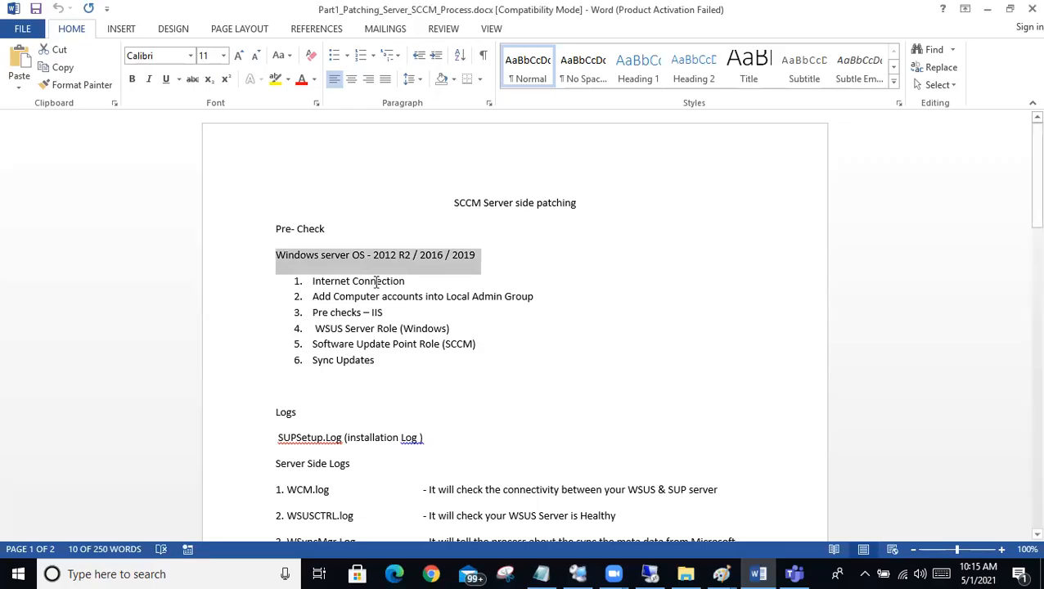
click(395, 260)
drag(504, 259, 322, 258)
drag(251, 261, 195, 264)
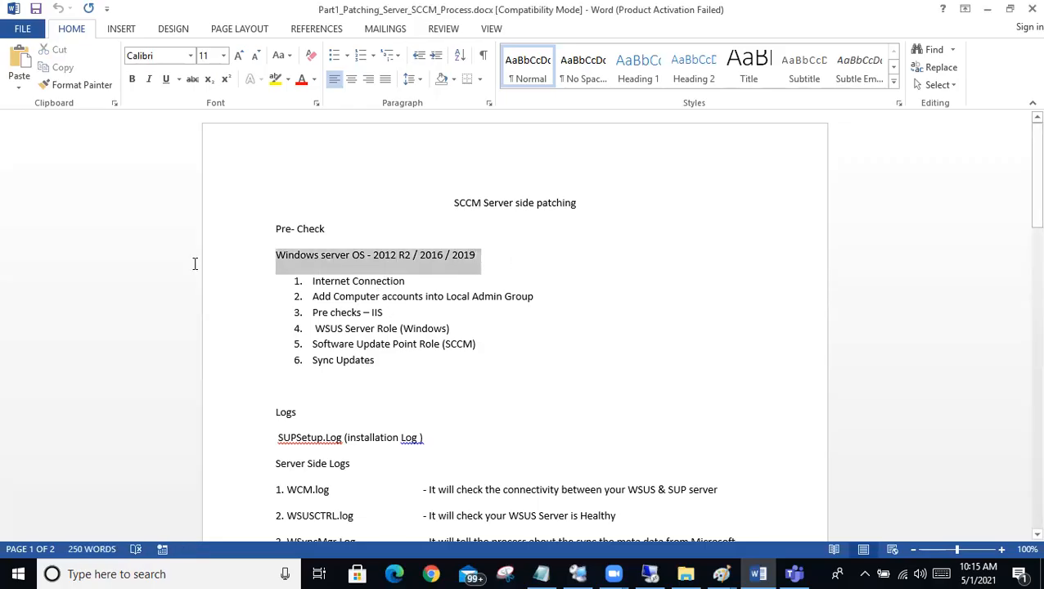
Step: Highlight the numbered pre-checks one by one from Internet Connection onward, ending with the whole Pre-Check section selected
drag(414, 288, 294, 286)
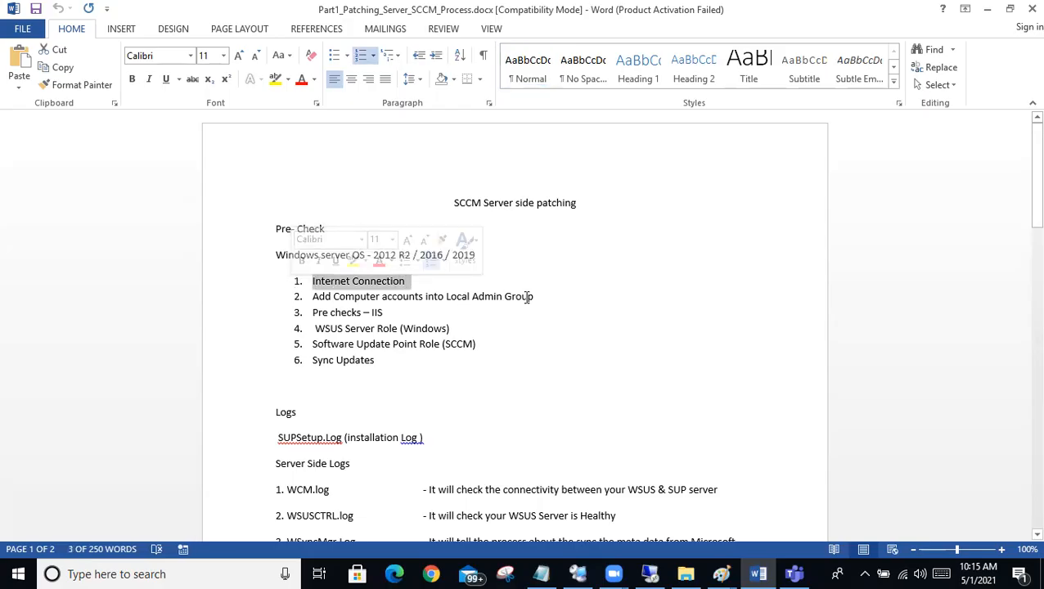
drag(540, 296, 291, 305)
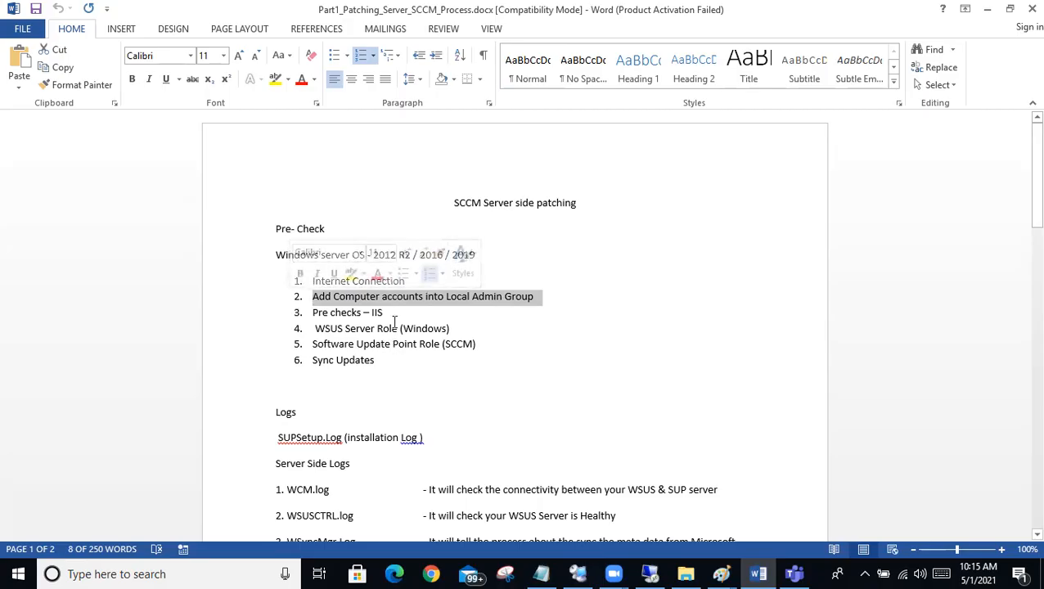
drag(396, 315, 311, 314)
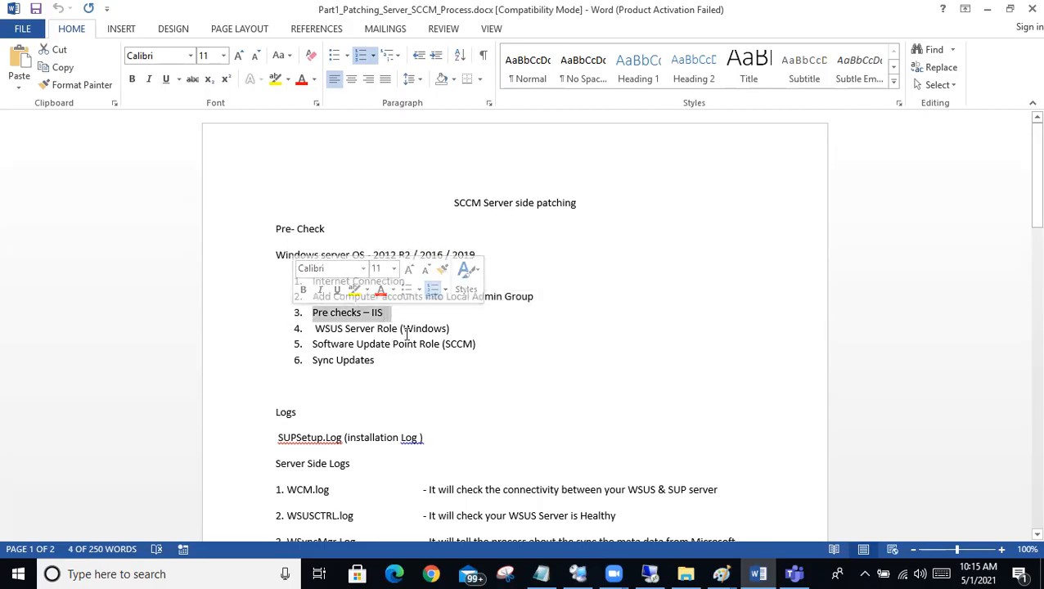
drag(458, 329, 276, 330)
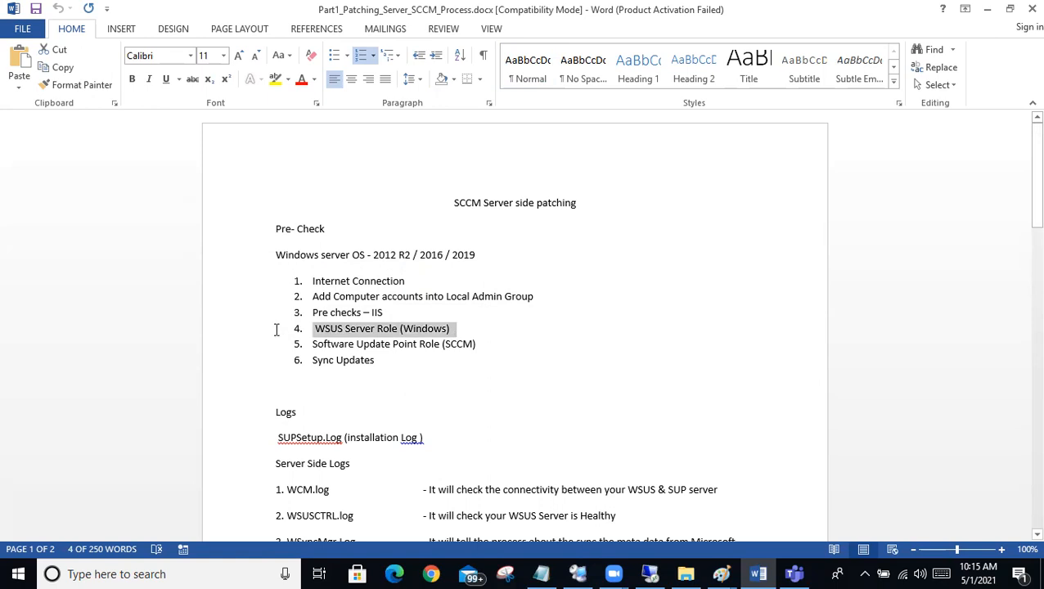
drag(481, 345, 282, 270)
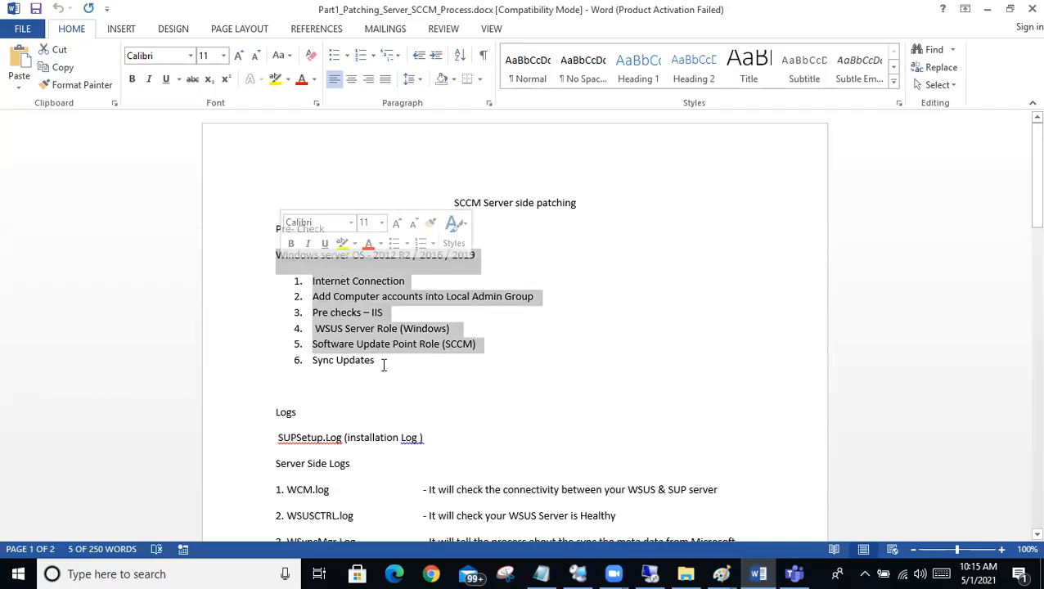
drag(399, 368, 209, 227)
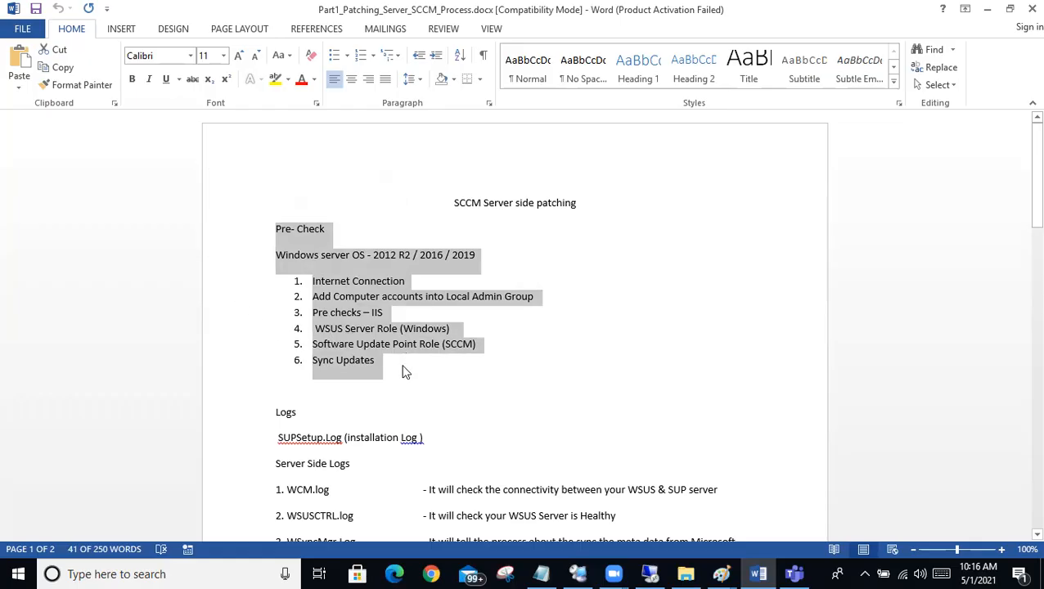
Step: Highlight the SUPSetup.Log installation log entry together with its Logs heading
scroll(536, 474, down, 3)
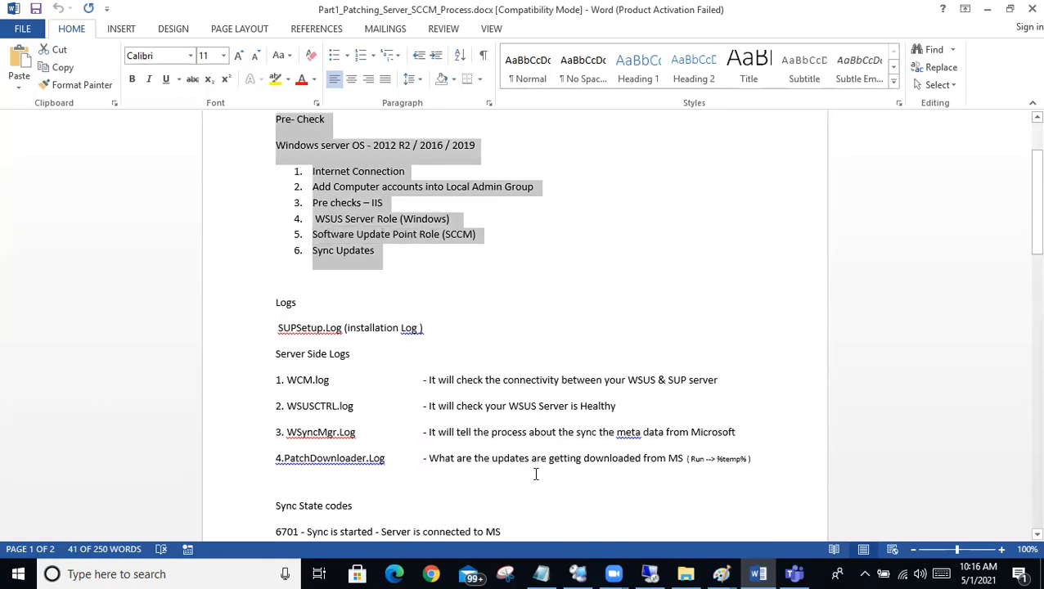
scroll(536, 475, up, 1)
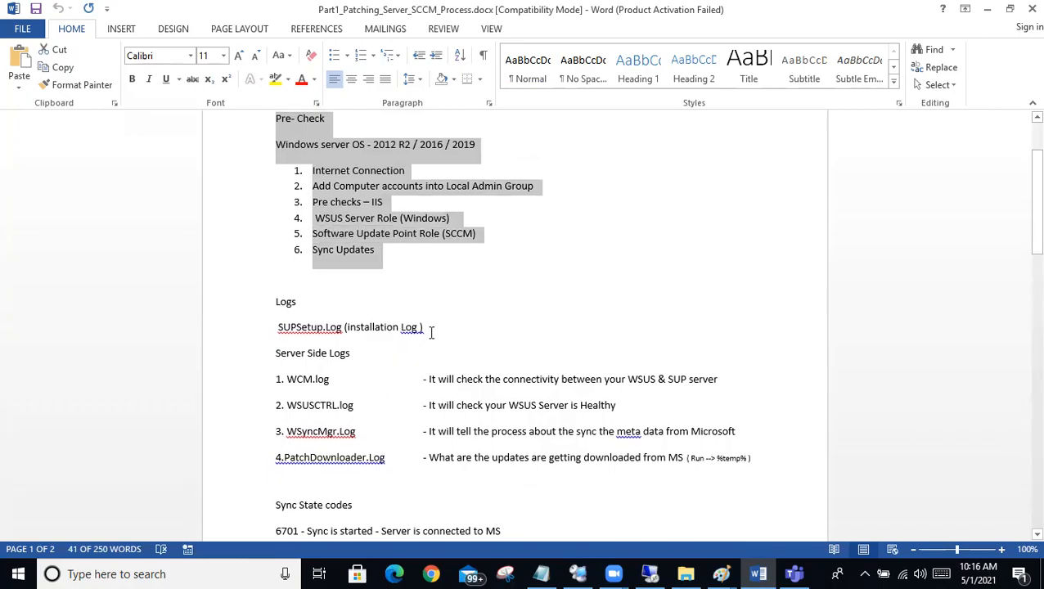
drag(342, 327, 189, 318)
scroll(369, 384, down, 1)
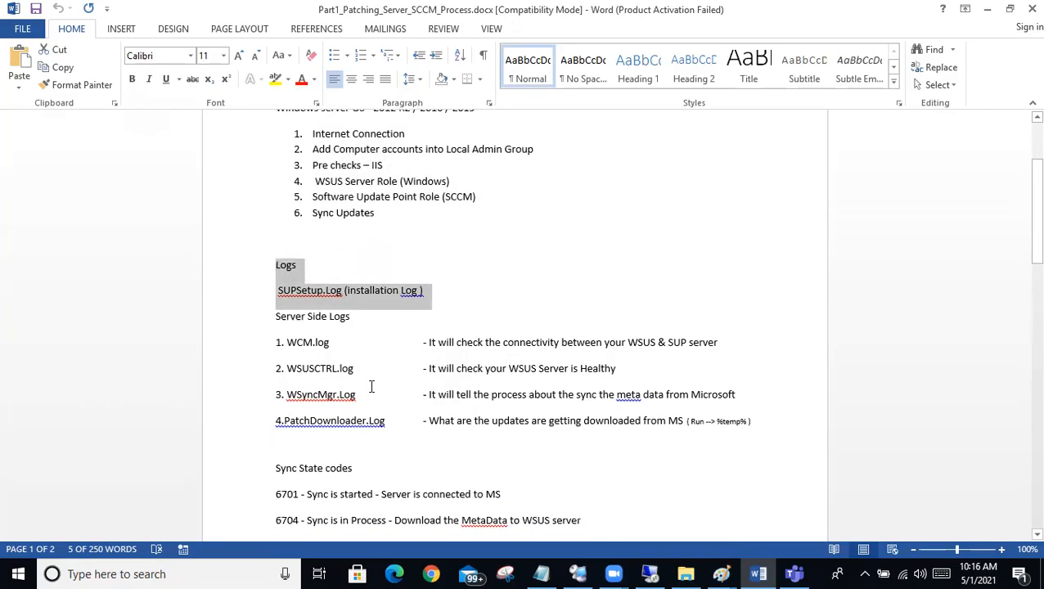
Step: Review the Server Side Logs list, highlighting the WCM.log and WSUSCTRL.log entries and their descriptions
drag(775, 420, 228, 312)
drag(336, 343, 250, 336)
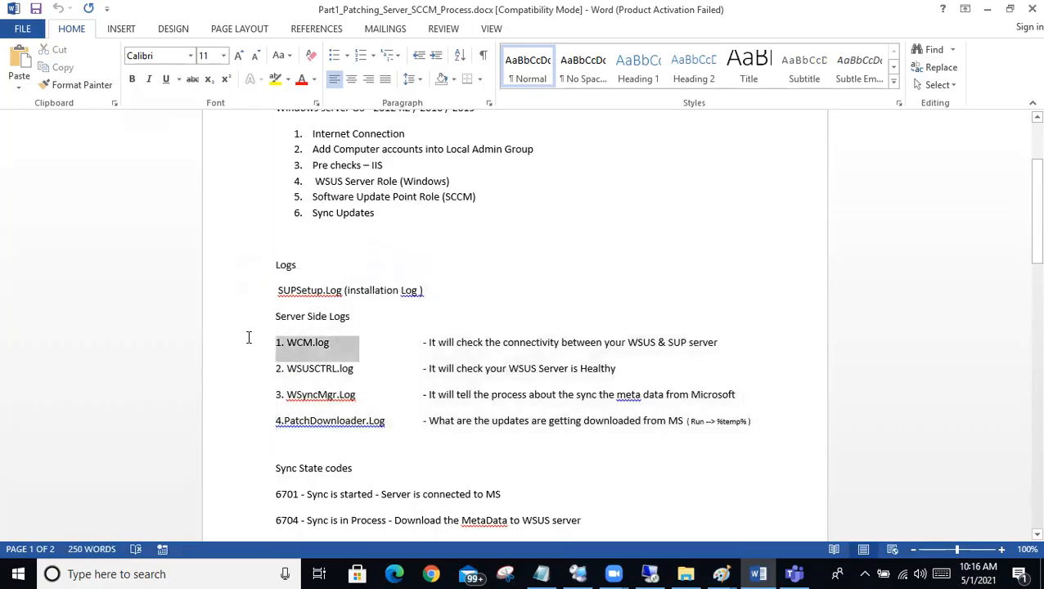
drag(422, 343, 765, 351)
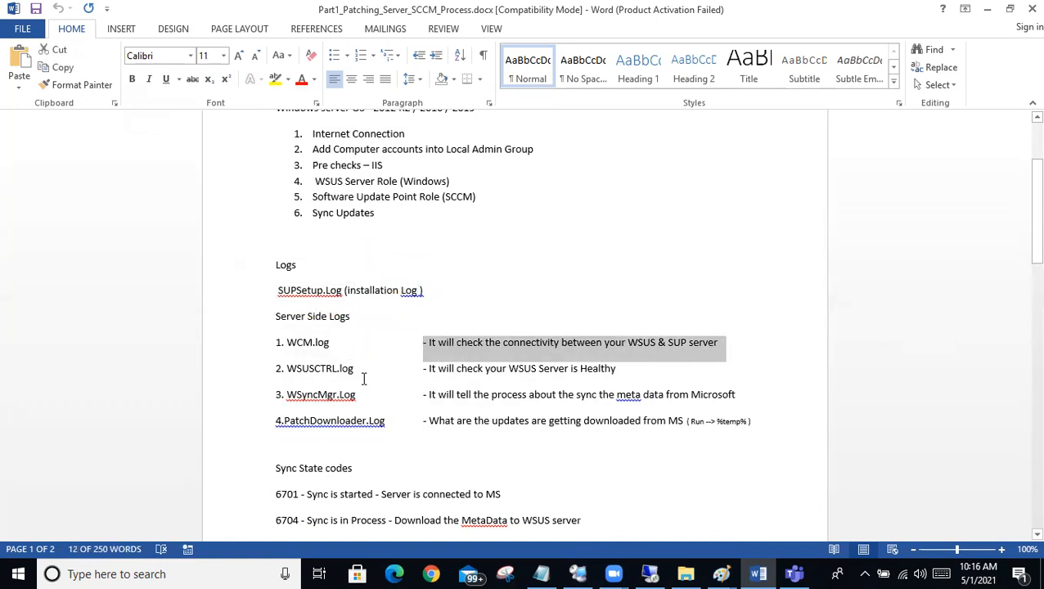
drag(360, 370, 200, 377)
mouse_move(418, 368)
mouse_down()
mouse_move(641, 396)
mouse_move(645, 367)
mouse_up()
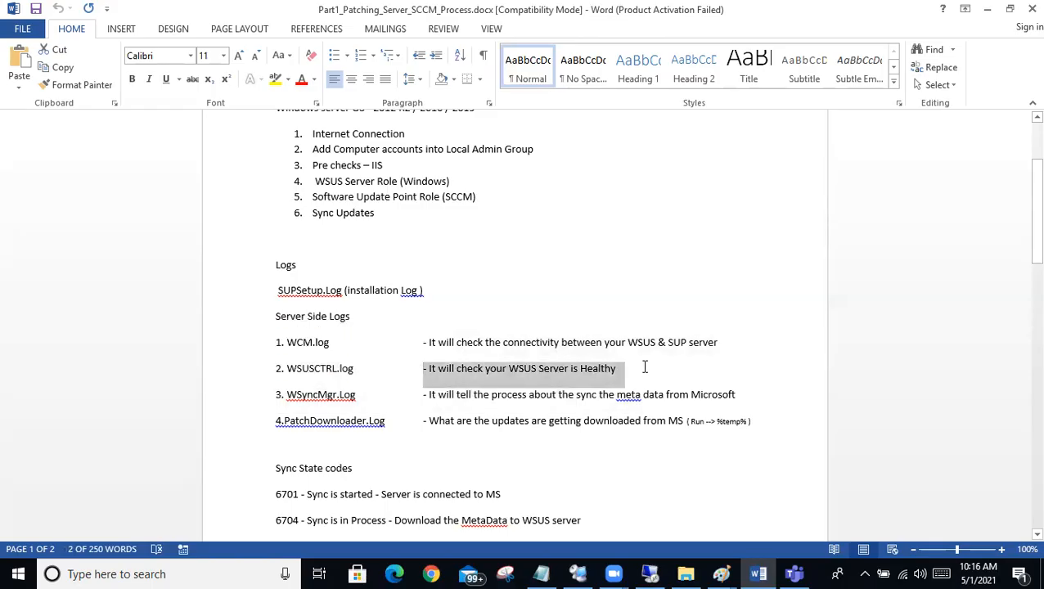
Step: Highlight the WSyncMgr.Log and PatchDownloader.Log entries and their descriptions in the Server Side Logs list
drag(387, 395, 179, 410)
click(516, 421)
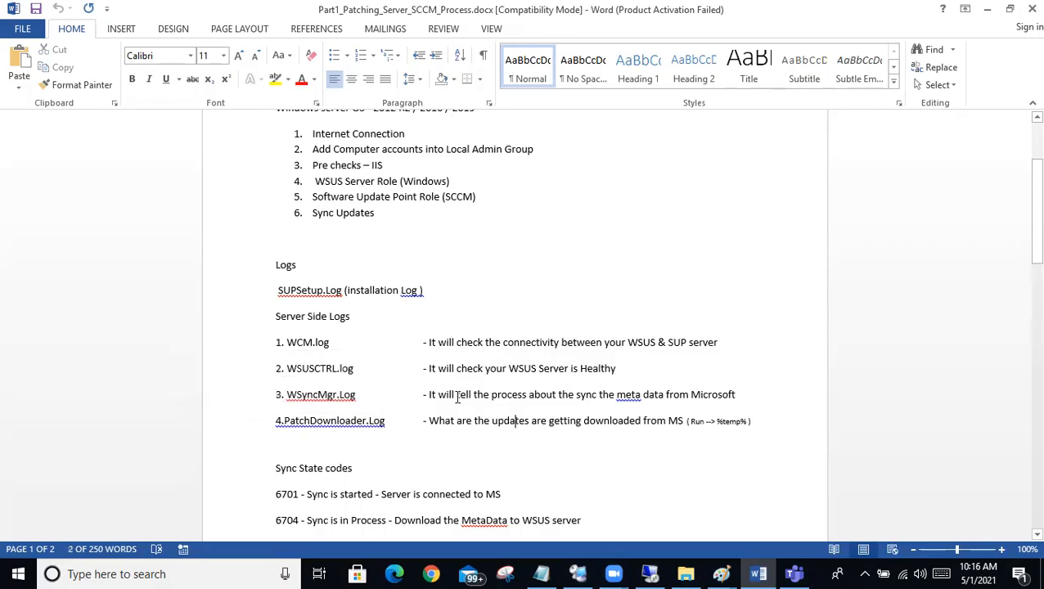
drag(409, 396, 740, 401)
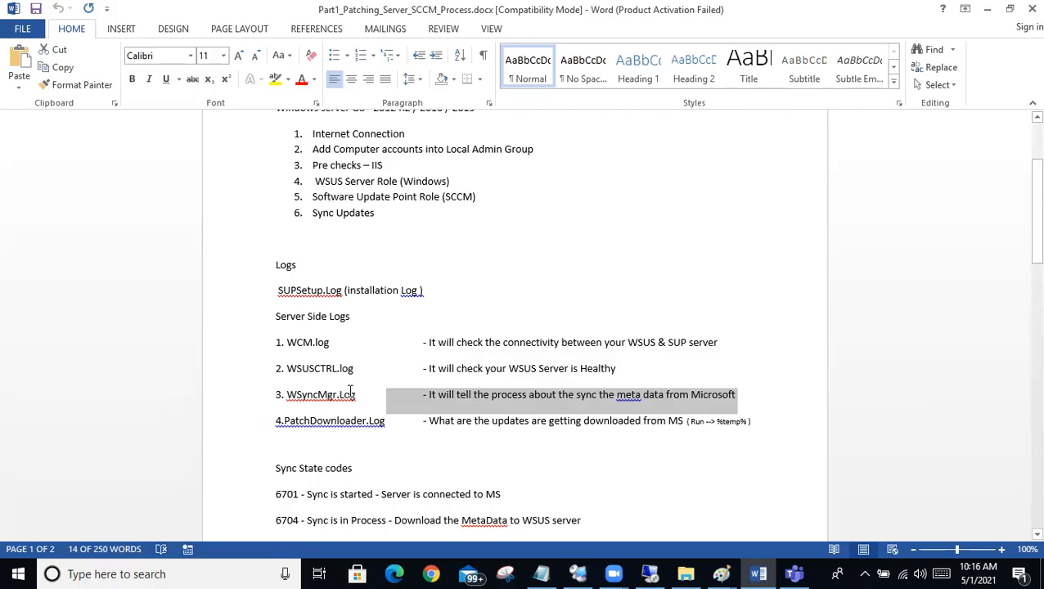
drag(401, 427, 207, 421)
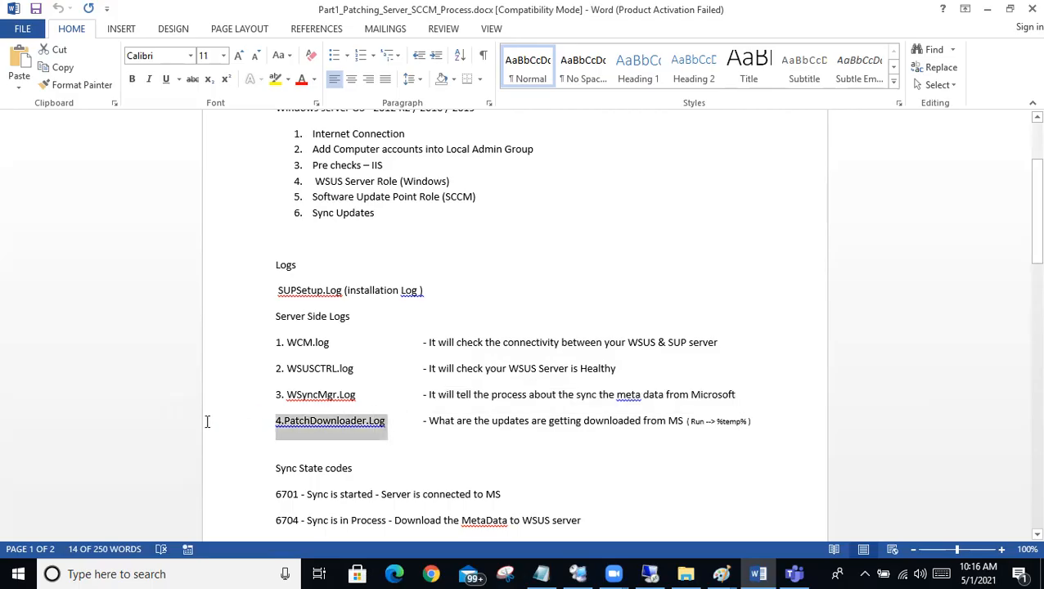
click(427, 422)
drag(427, 421, 793, 423)
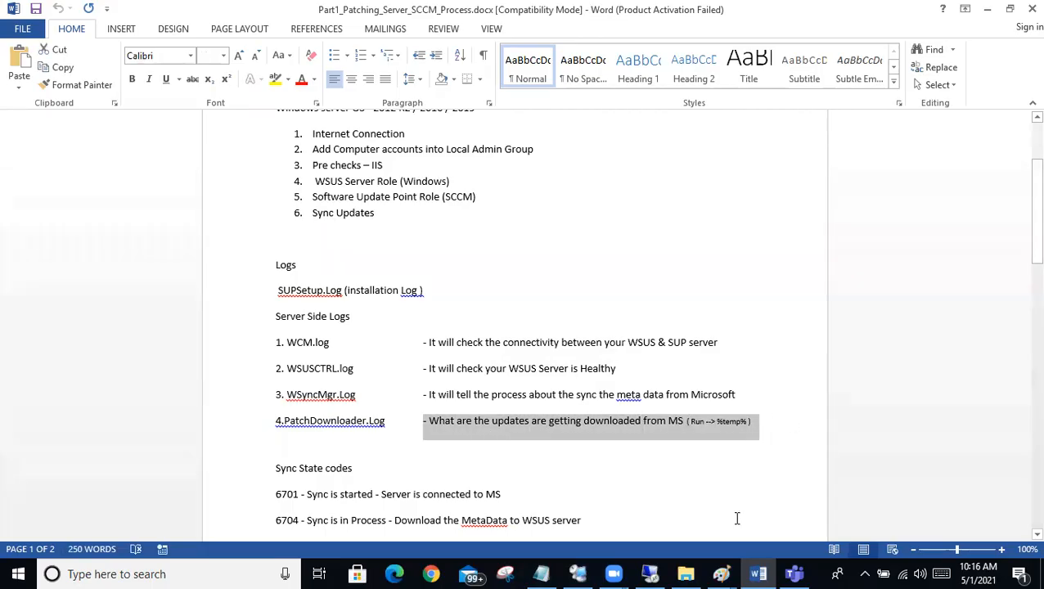
key(super+r)
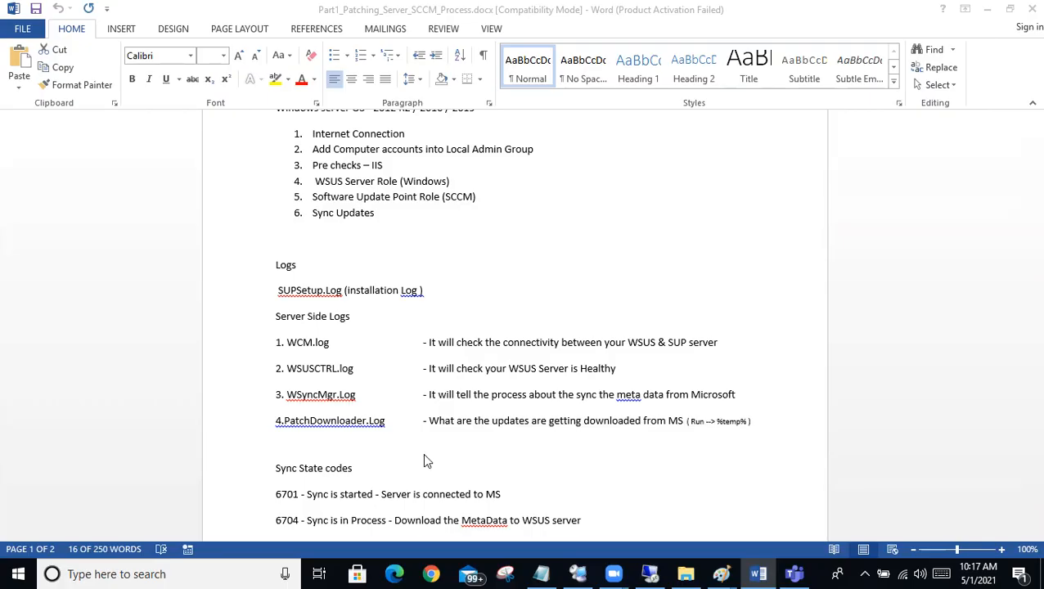
Step: Bring the Sync State codes section into view and highlight the WSyncMgr.Log name in the log list
scroll(425, 461, down, 4)
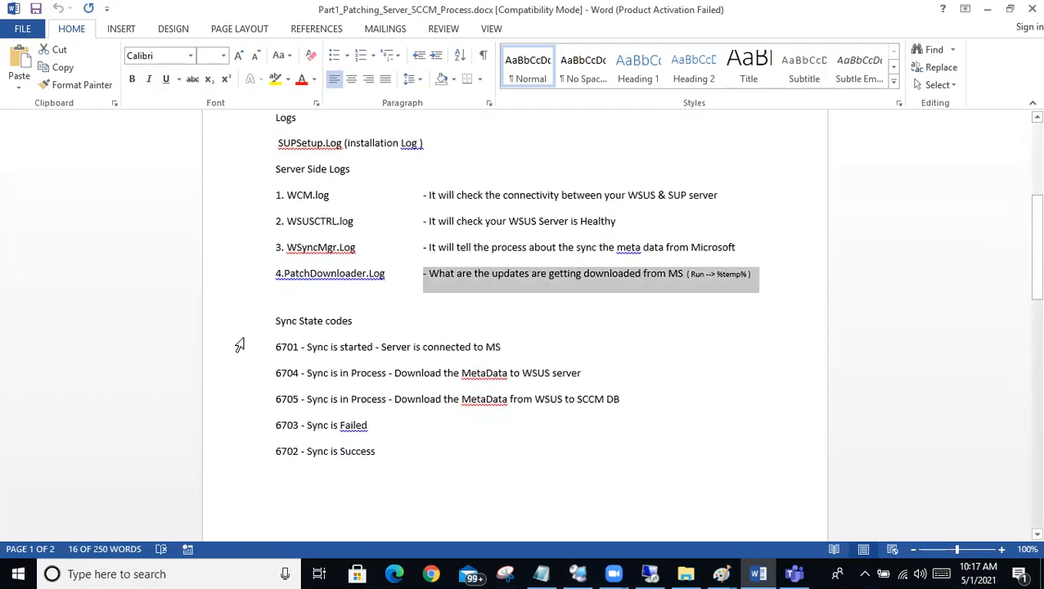
click(404, 455)
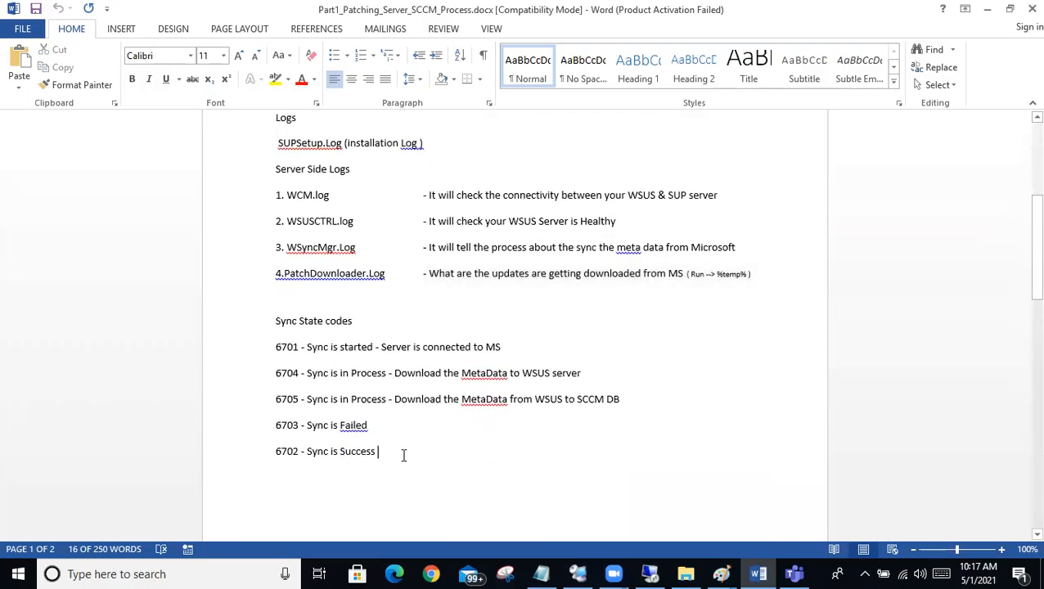
click(616, 574)
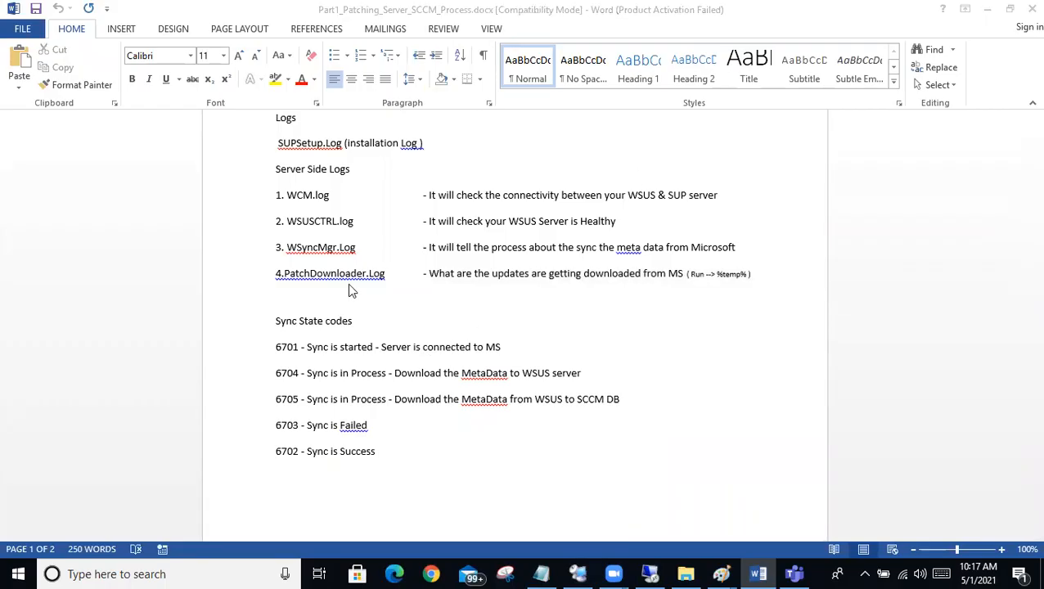
click(373, 250)
double_click(330, 250)
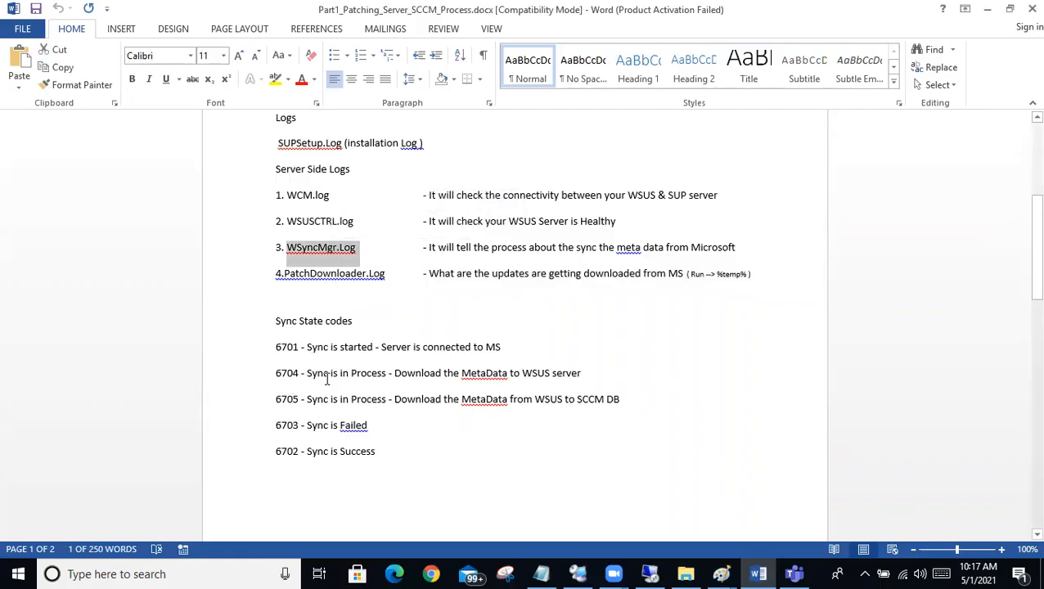
Step: Highlight the sync state codes 6701, 6704, 6705 and 6703 in turn, ending with the entire Sync State codes section selected
click(524, 349)
drag(526, 349, 286, 352)
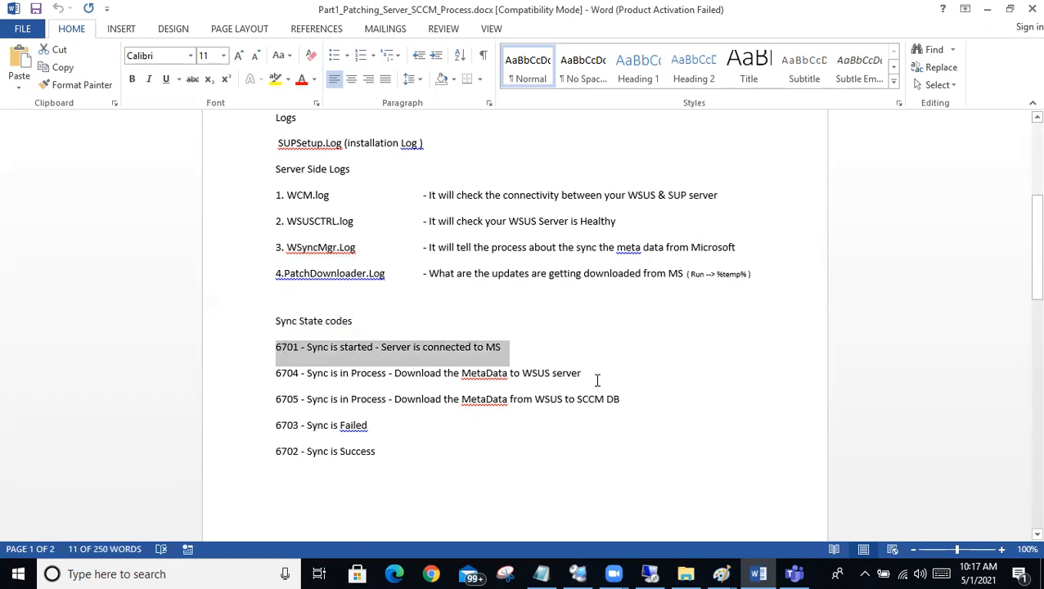
drag(307, 375, 589, 378)
click(395, 377)
drag(278, 405, 635, 402)
click(395, 403)
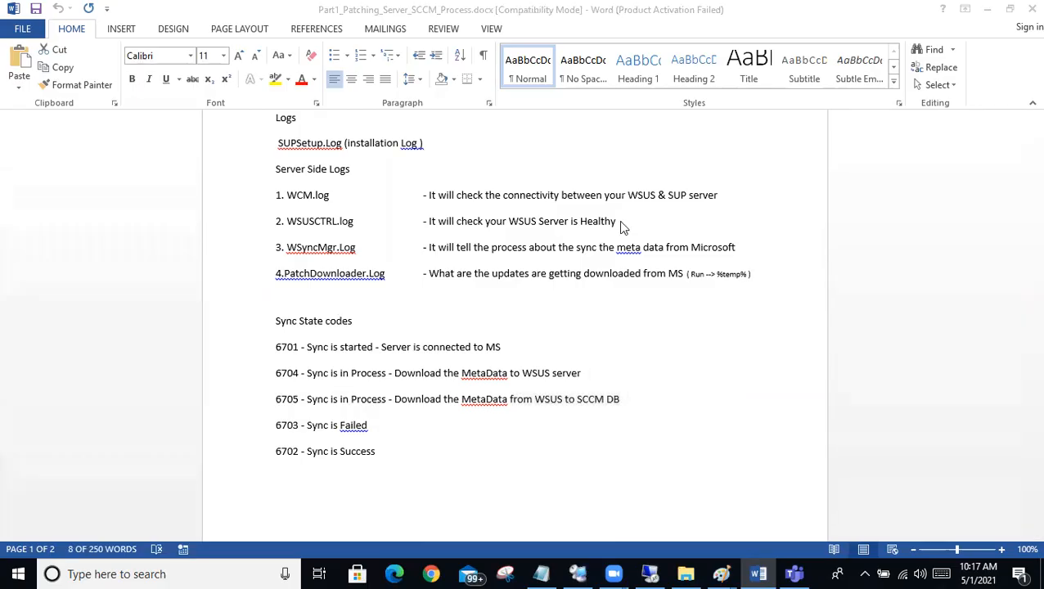
drag(390, 427, 282, 427)
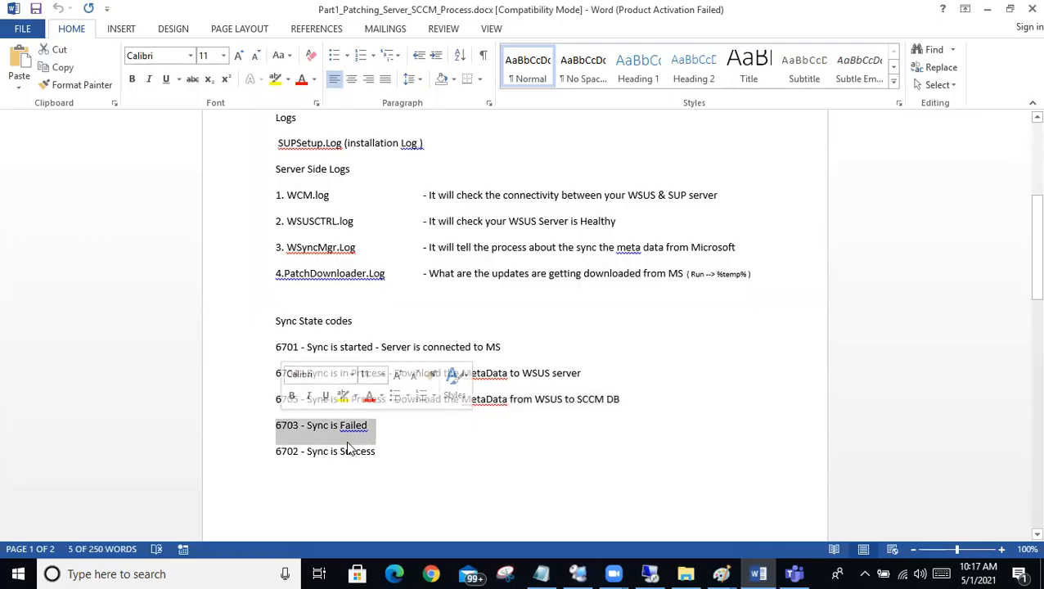
drag(391, 454, 240, 318)
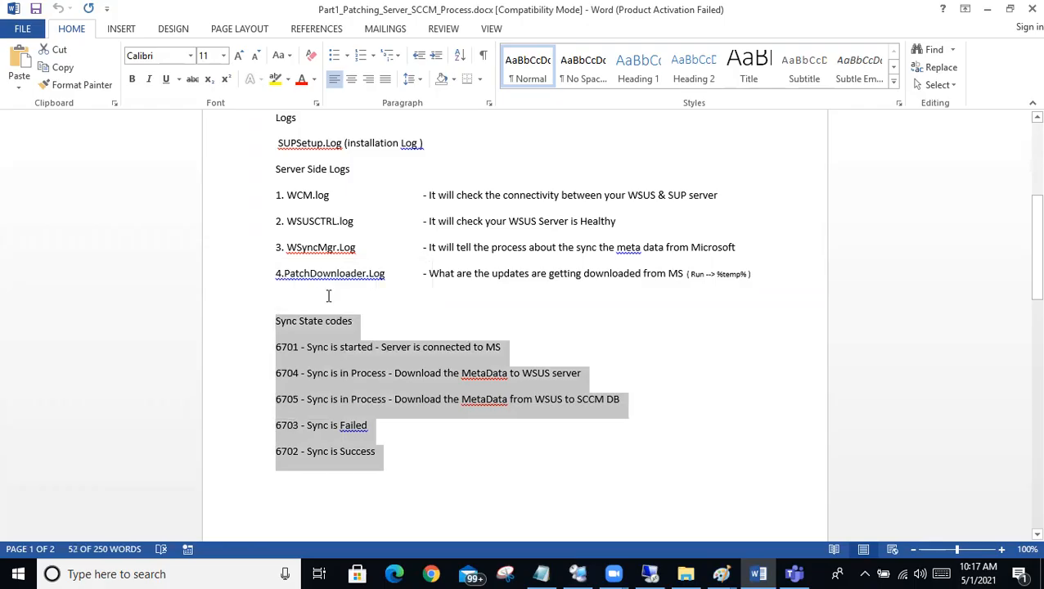
Step: Highlight the WSyncMgr.Log line with its description, followed by the whole Logs section through PatchDownloader.Log
drag(282, 248, 761, 249)
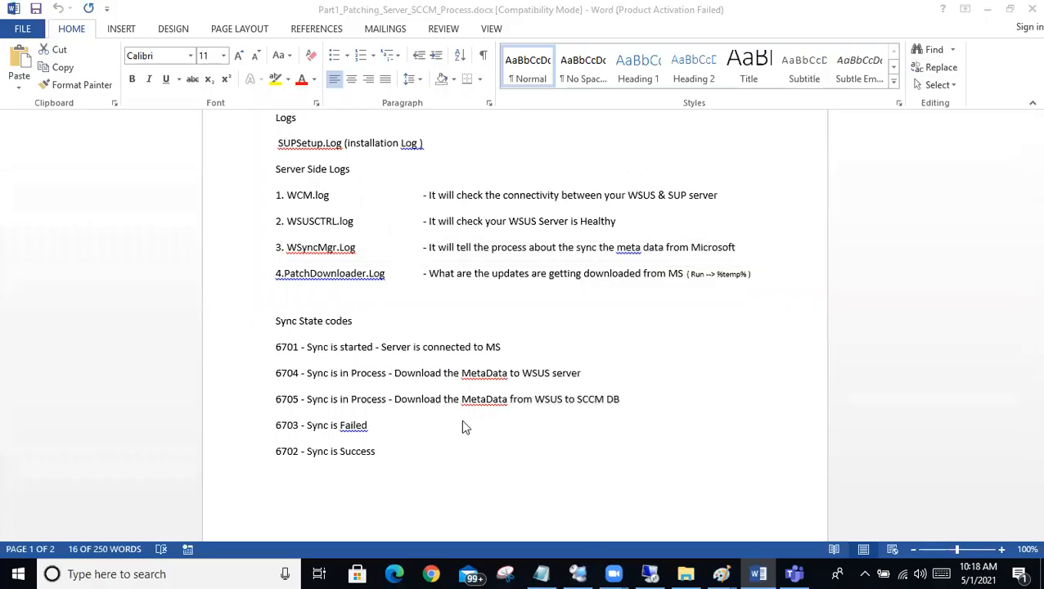
scroll(410, 441, down, 3)
scroll(410, 442, up, 4)
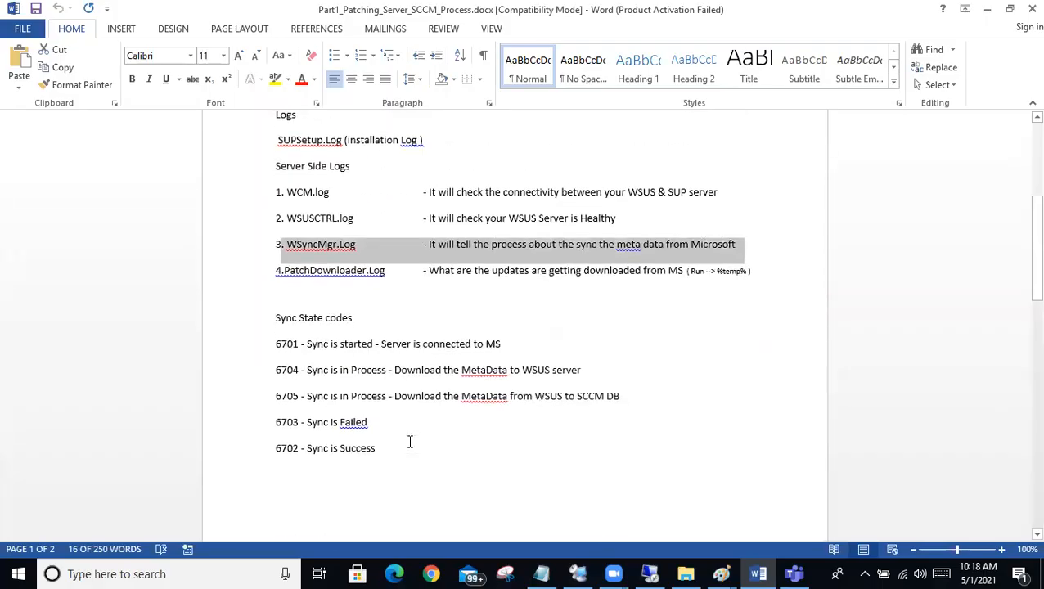
click(680, 365)
drag(761, 348, 236, 204)
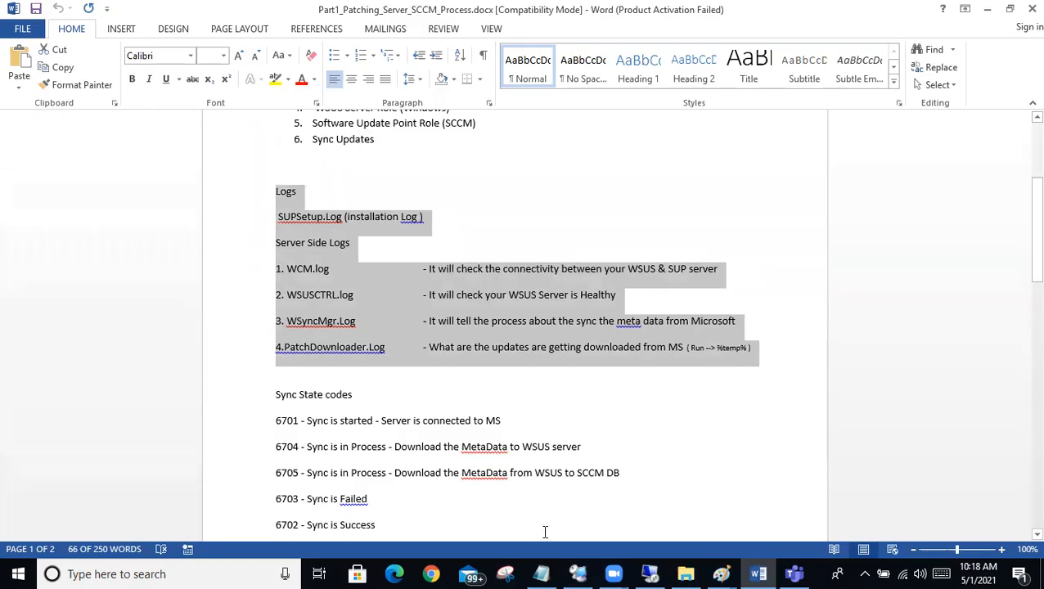
Step: Show the Patches and SCCM Patching sections on the document's second page
key(alt+Tab)
scroll(575, 269, down, 6)
scroll(575, 270, up, 1)
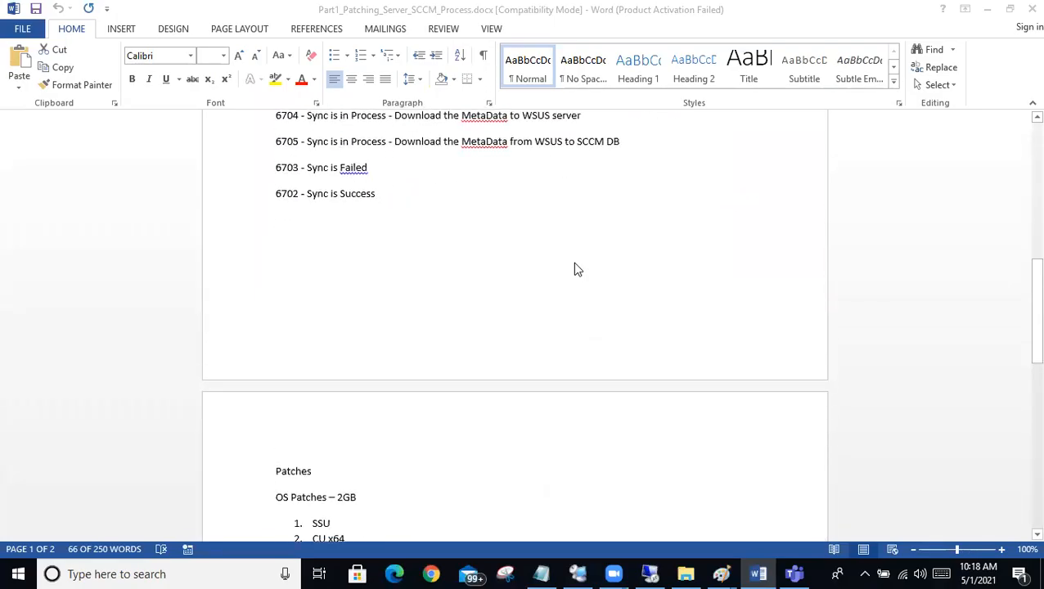
scroll(575, 269, down, 4)
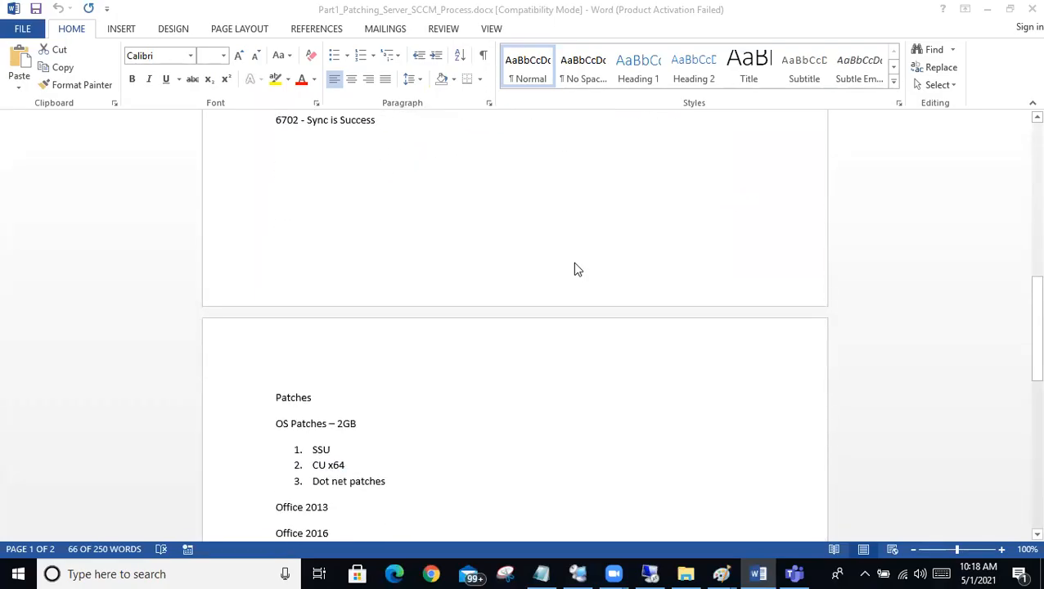
scroll(575, 269, down, 1)
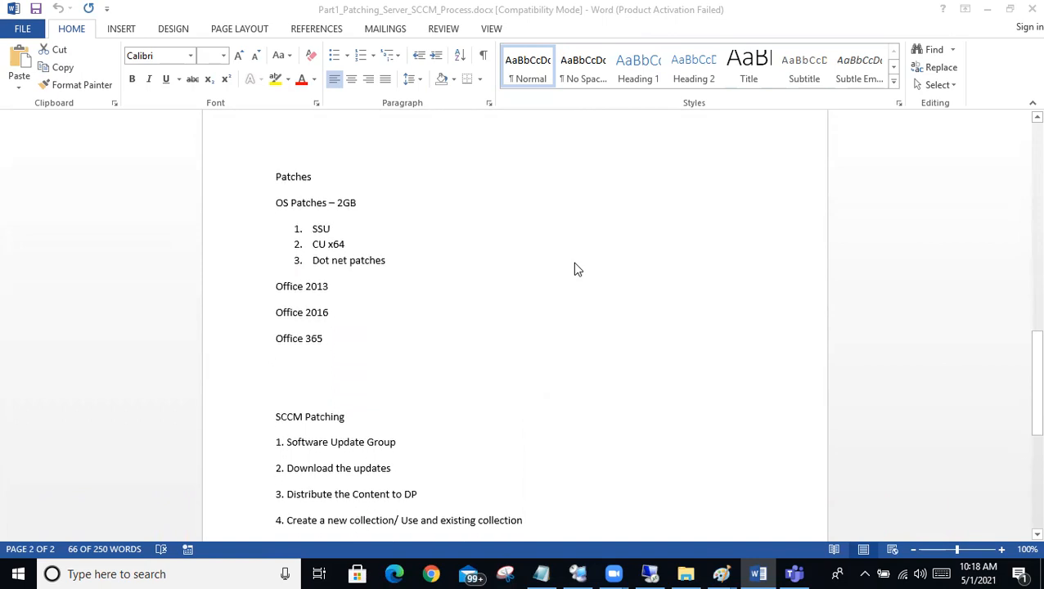
Step: Highlight the OS Patches – 2GB line and its SSU, CU x64 and Dot net patches items, ending with CU x64 alone
scroll(575, 269, up, 2)
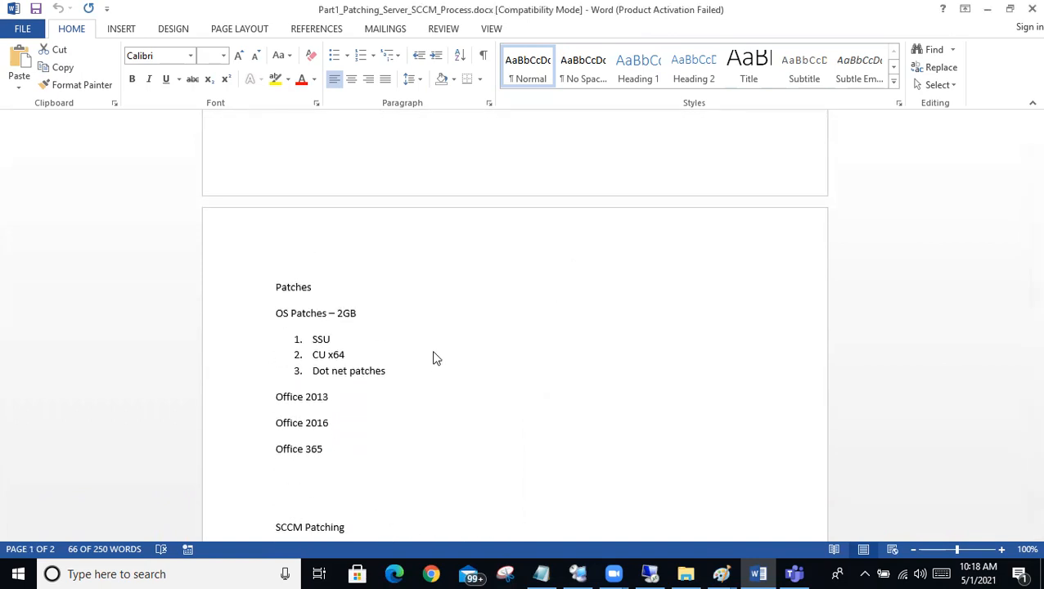
drag(387, 323, 236, 307)
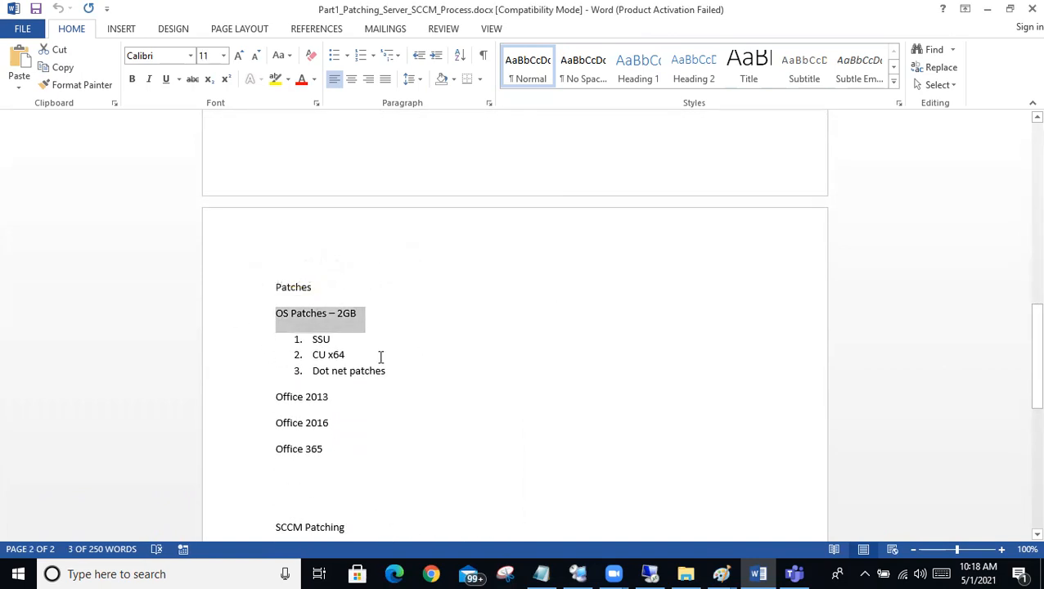
drag(381, 345, 254, 349)
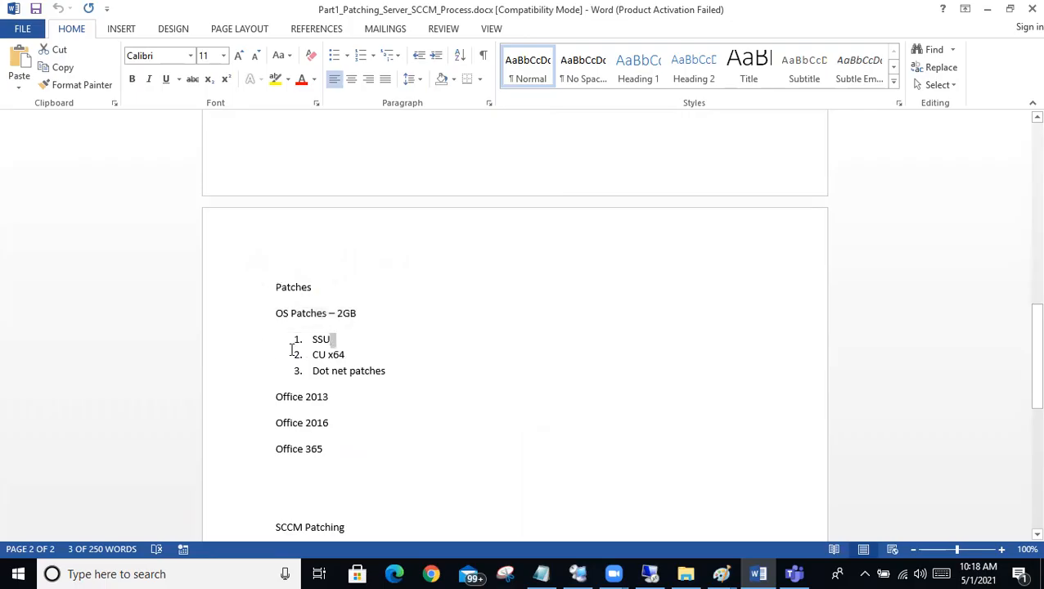
drag(369, 358, 294, 340)
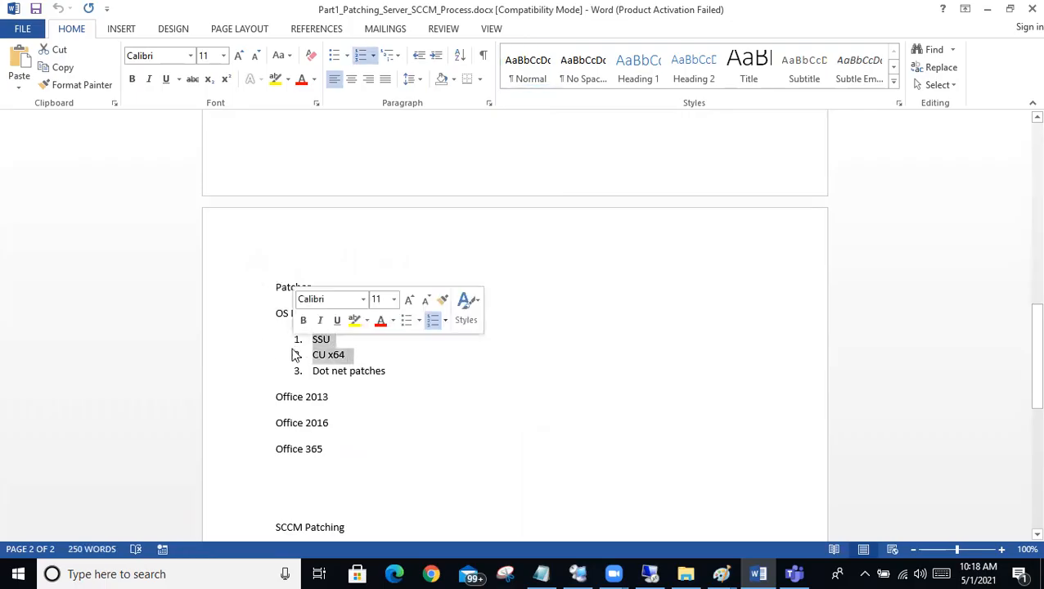
drag(392, 374, 201, 281)
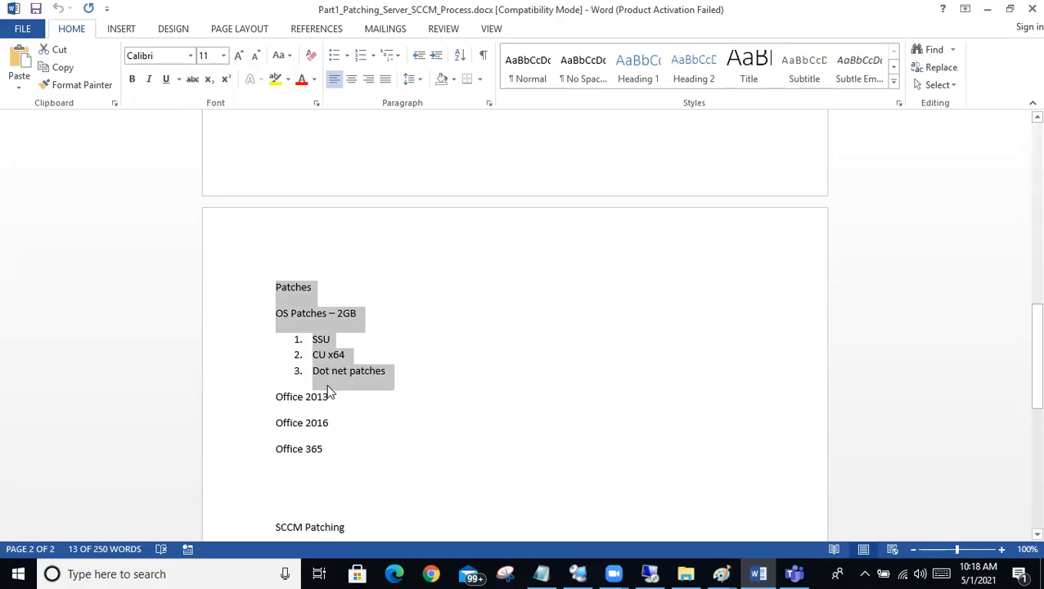
drag(368, 355, 281, 354)
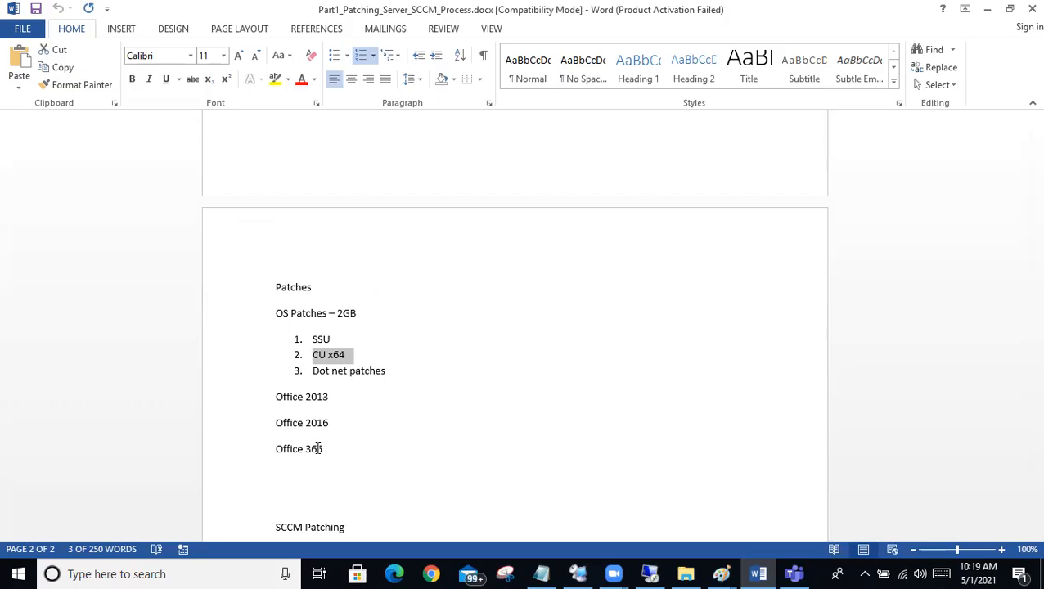
scroll(318, 449, down, 2)
scroll(318, 448, up, 2)
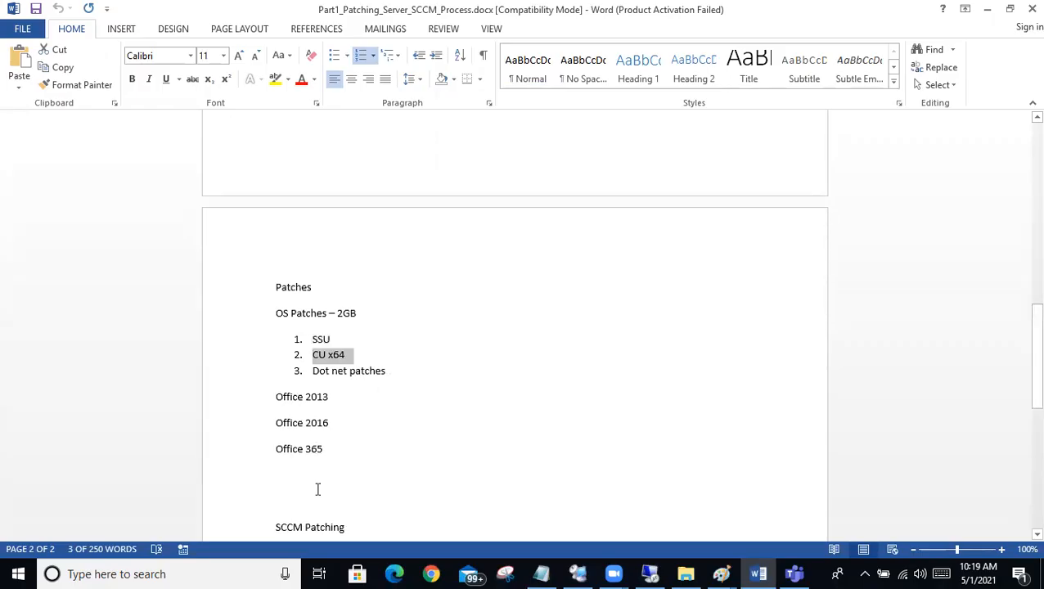
Step: Return to the document's Pre-Check section and highlight the Windows server OS line and the Internet Connection item
click(654, 574)
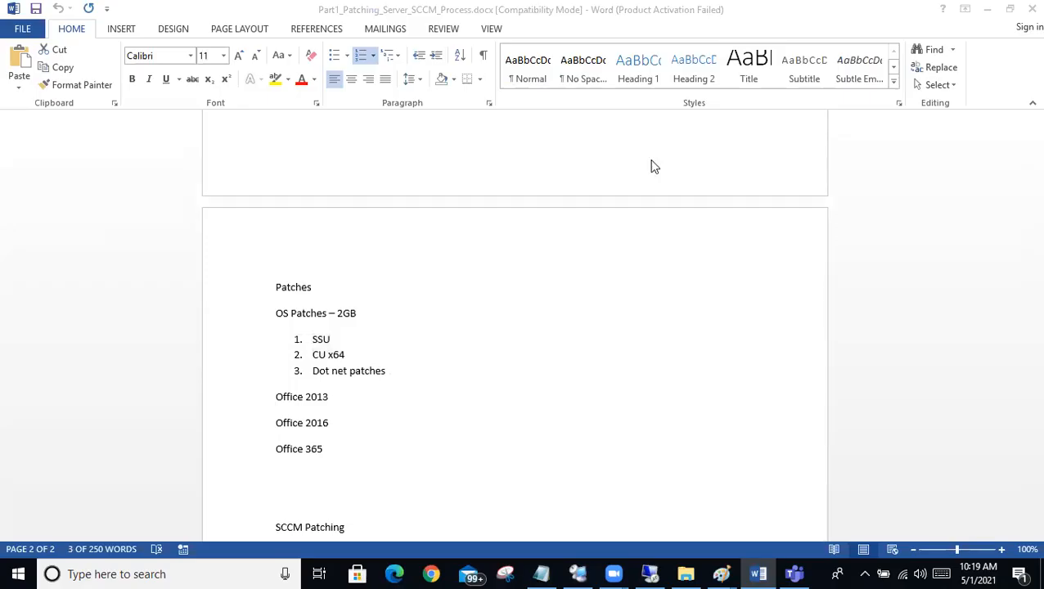
scroll(626, 216, up, 15)
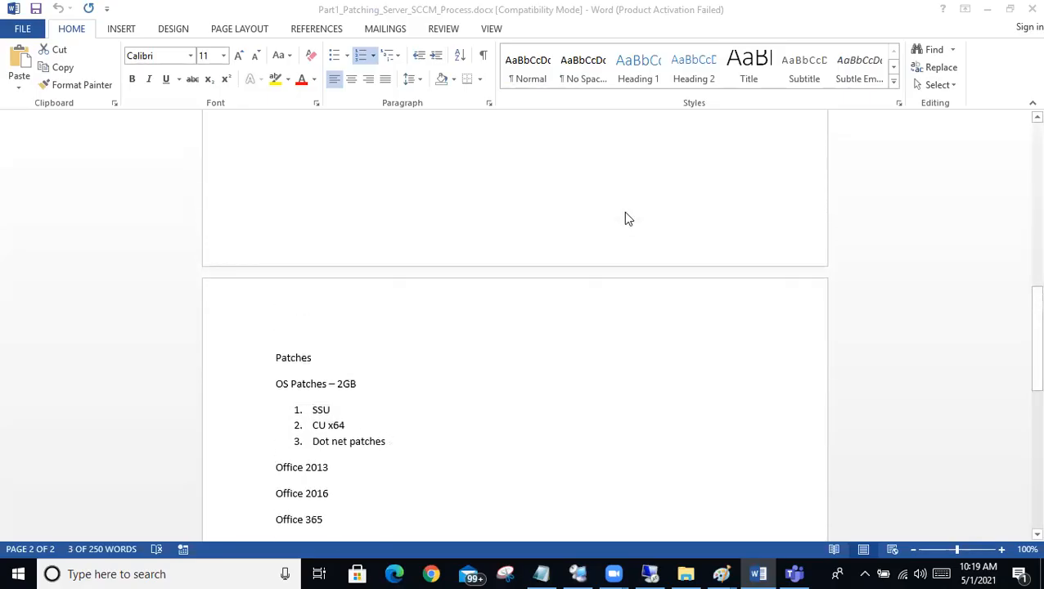
scroll(623, 215, up, 1)
click(393, 361)
drag(393, 361, 257, 232)
click(383, 296)
drag(496, 253, 298, 254)
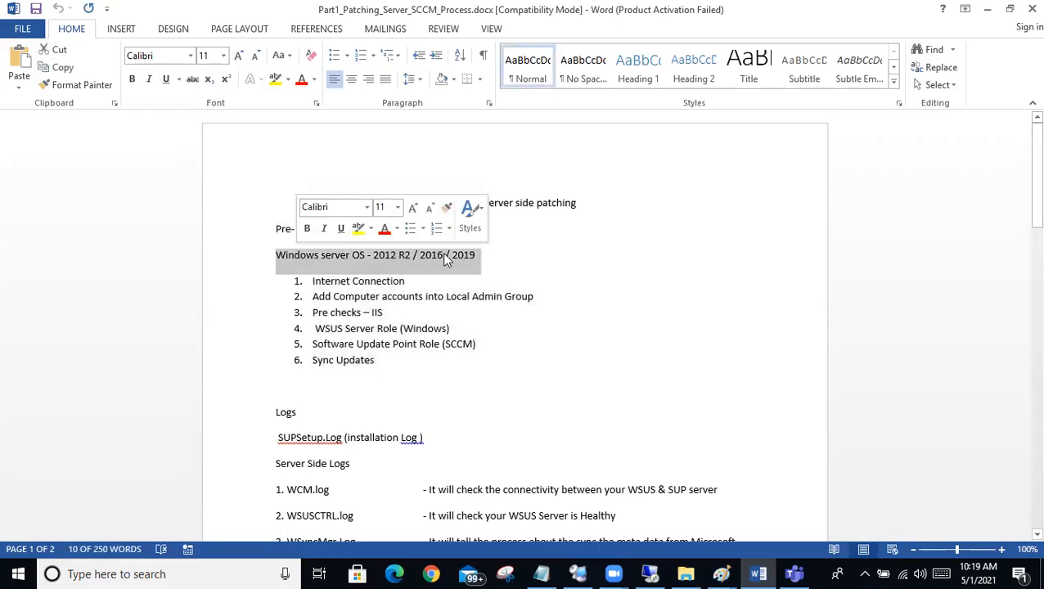
drag(414, 281, 303, 281)
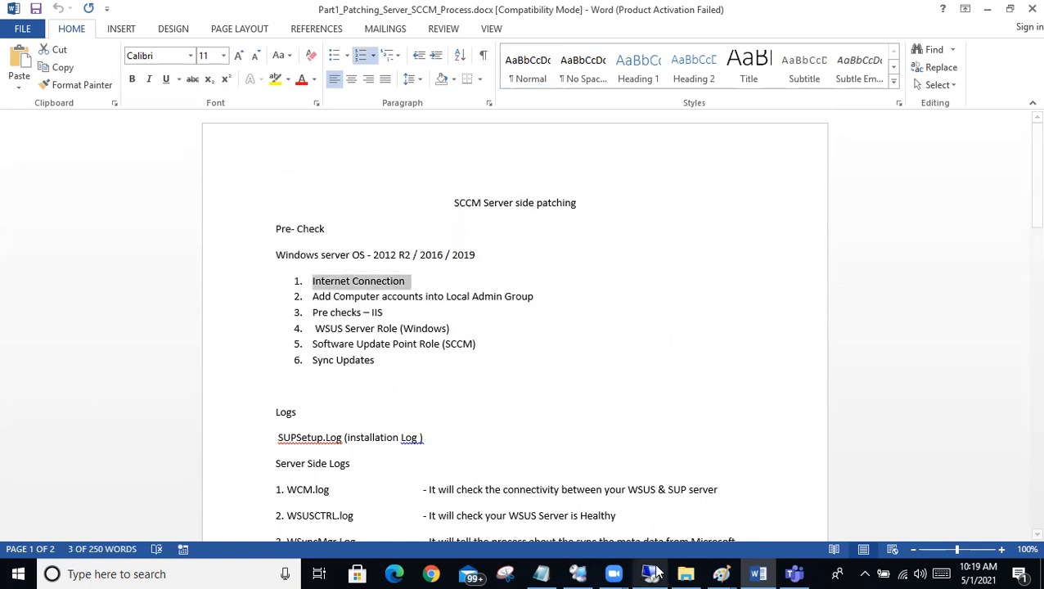
Step: Switch to the 192.168.12.250 remote desktop session, close the SCCM_Lab folder window and bring up VMware Workstation
click(651, 573)
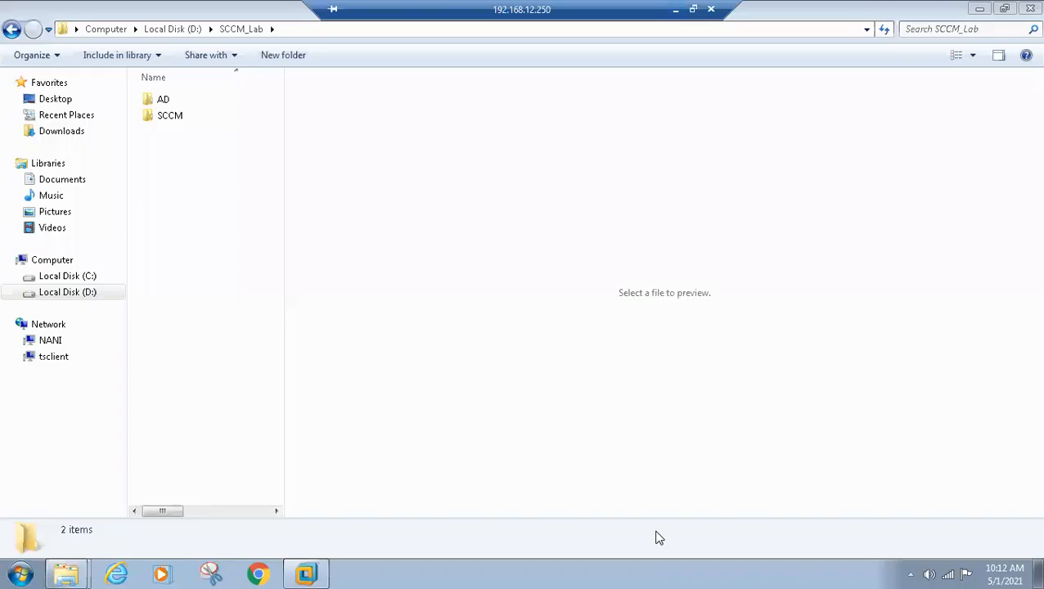
click(1027, 10)
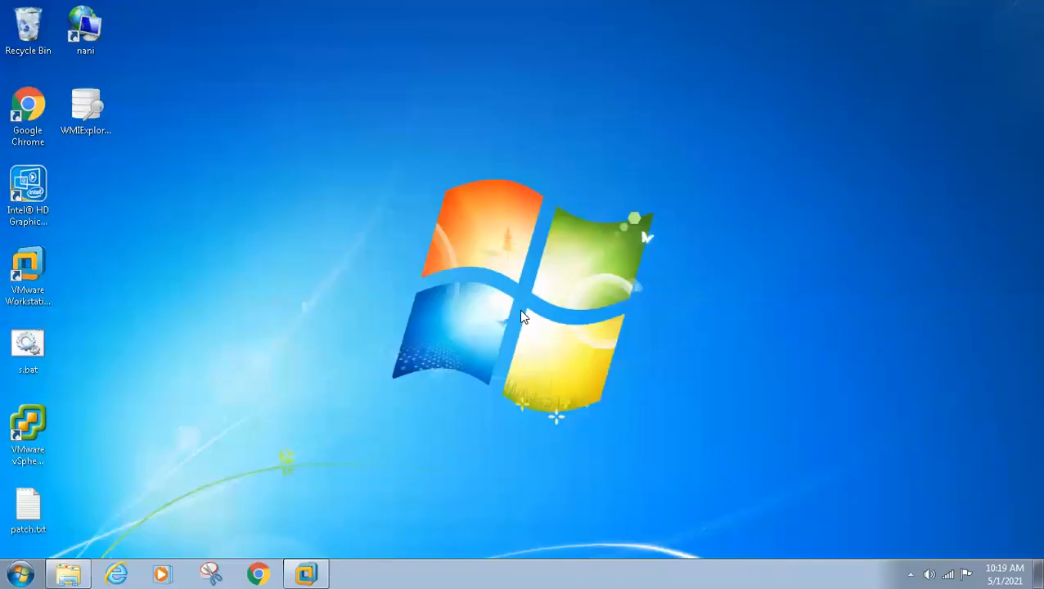
click(311, 573)
Step: Open the AD virtual machine from D:\SCCM_Lab\AD in VMware Workstation
click(16, 31)
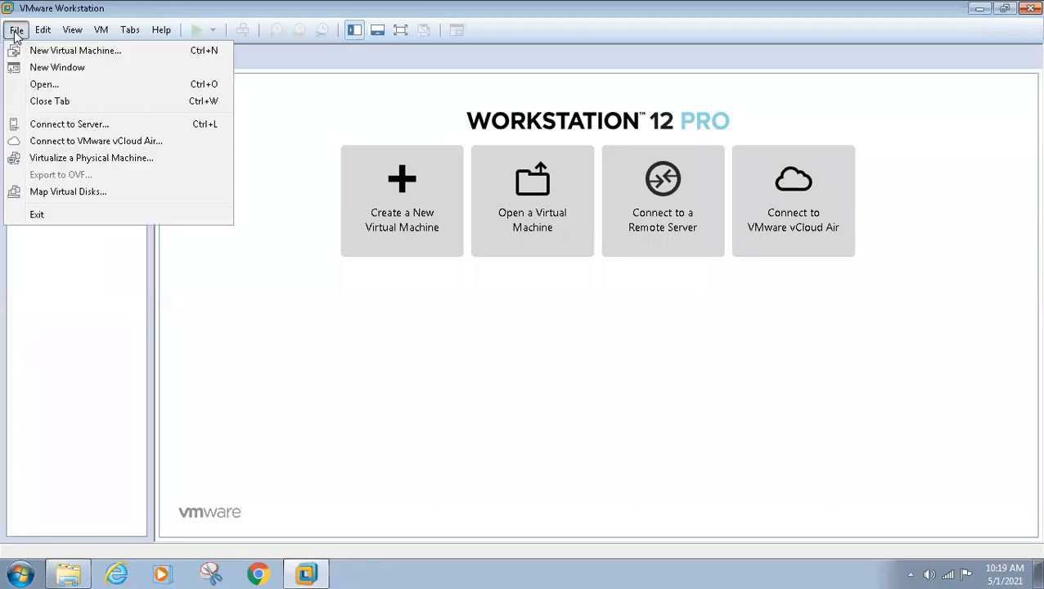
click(24, 84)
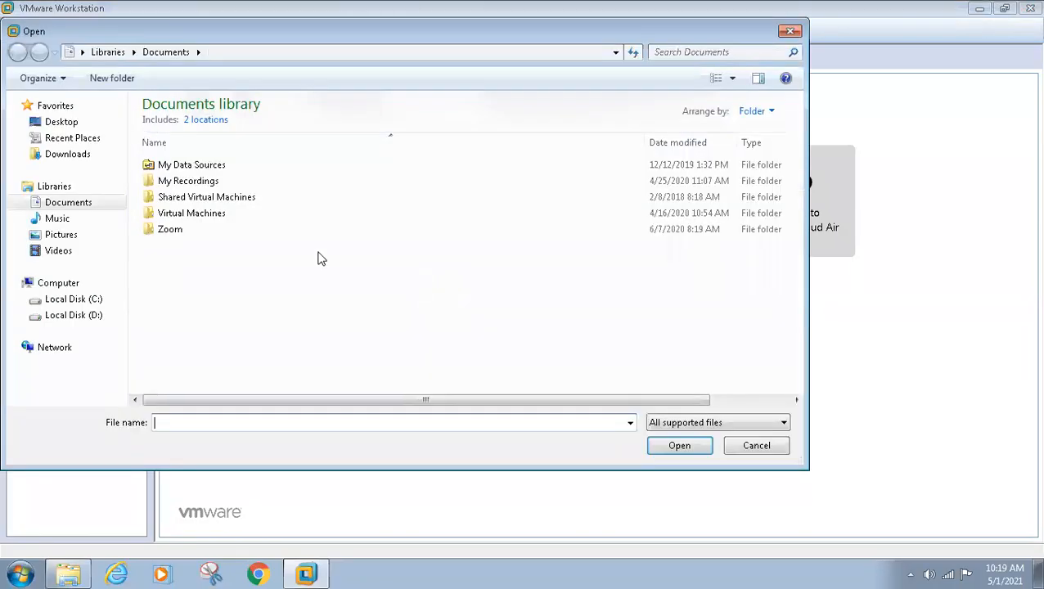
click(62, 319)
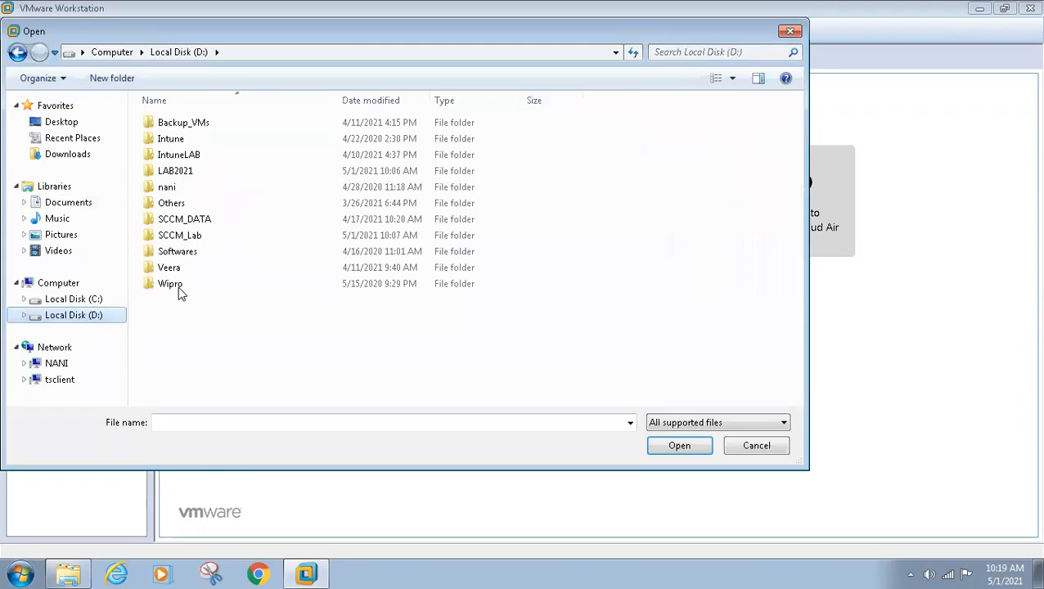
double_click(173, 235)
double_click(158, 123)
double_click(173, 139)
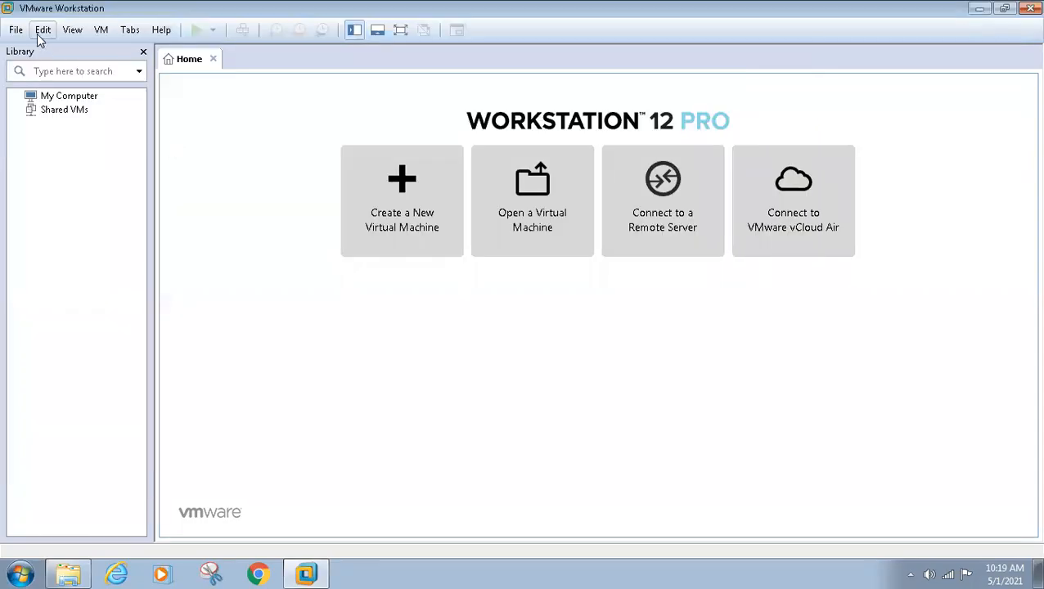
Step: Open the SCCM virtual machine from D:\SCCM_Lab\SCCM alongside the AD machine
click(15, 30)
click(40, 80)
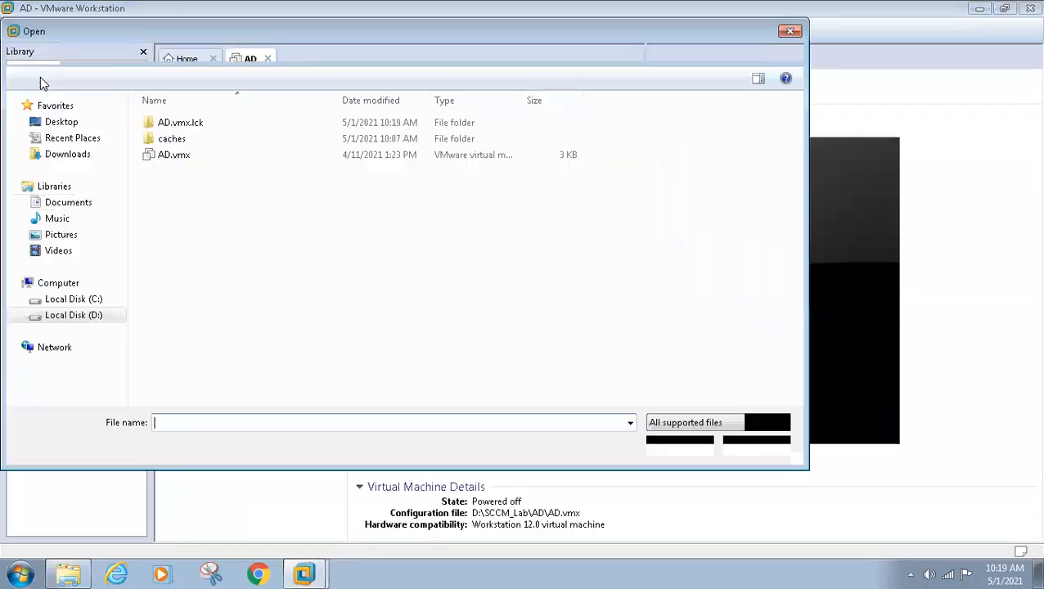
click(249, 52)
click(160, 144)
double_click(159, 141)
double_click(160, 143)
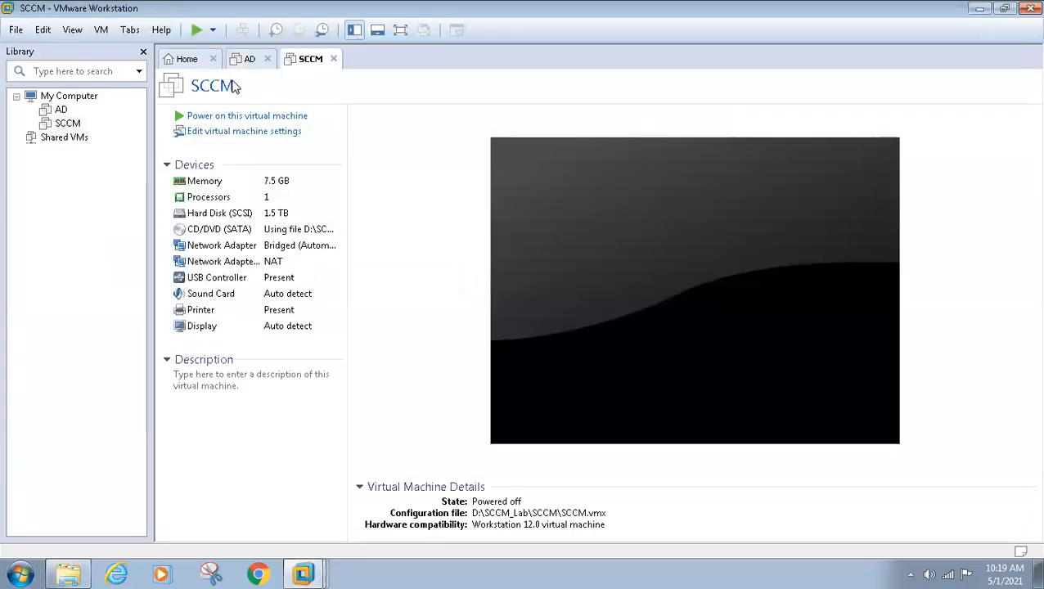
Step: Power on the AD virtual machine and declare that it was copied
click(246, 59)
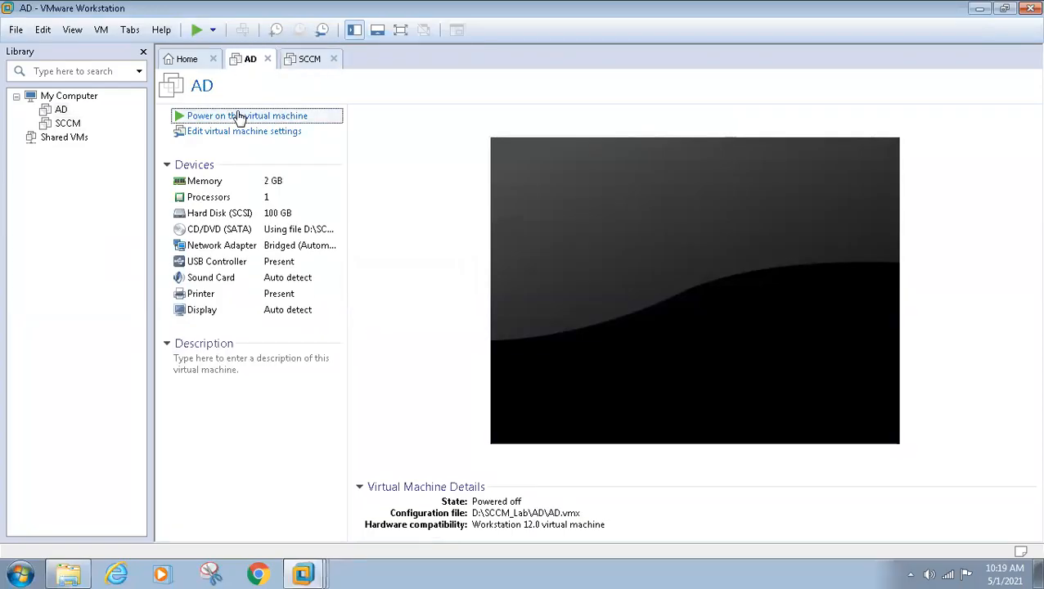
click(239, 116)
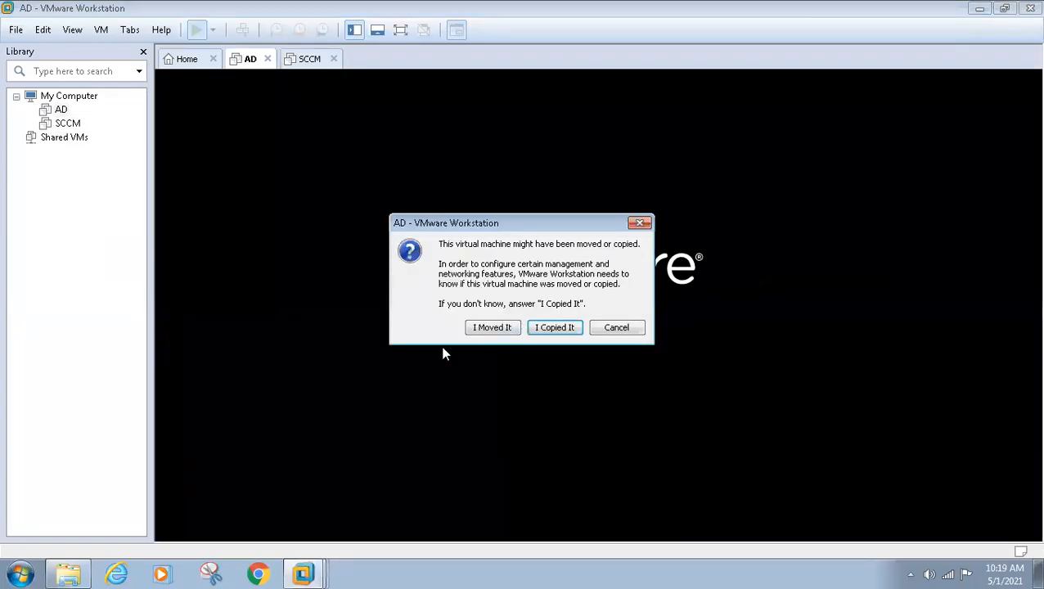
click(549, 327)
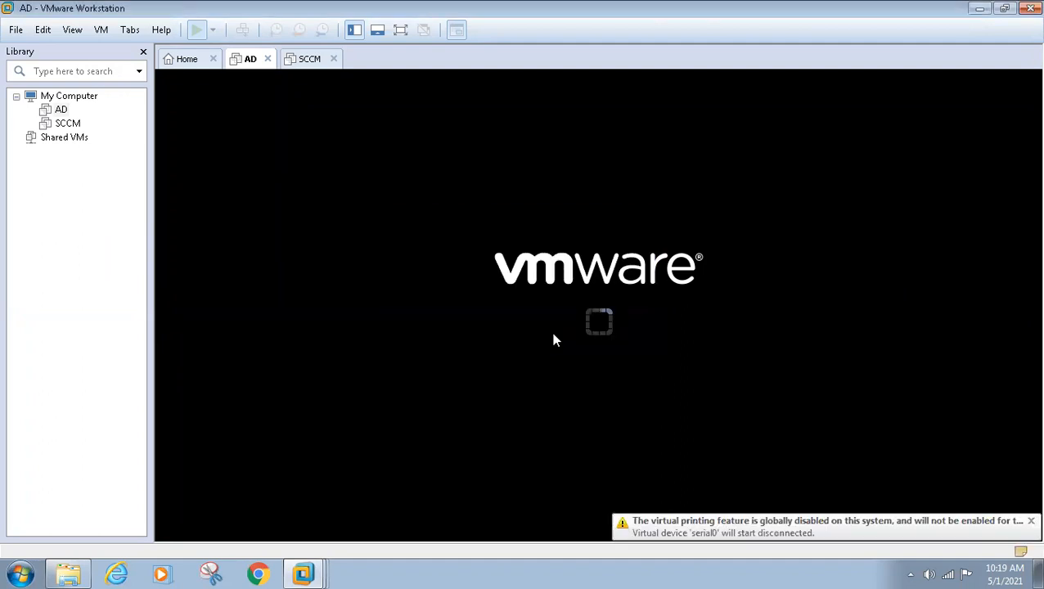
Step: Power on the SCCM virtual machine and declare that it was copied
click(310, 65)
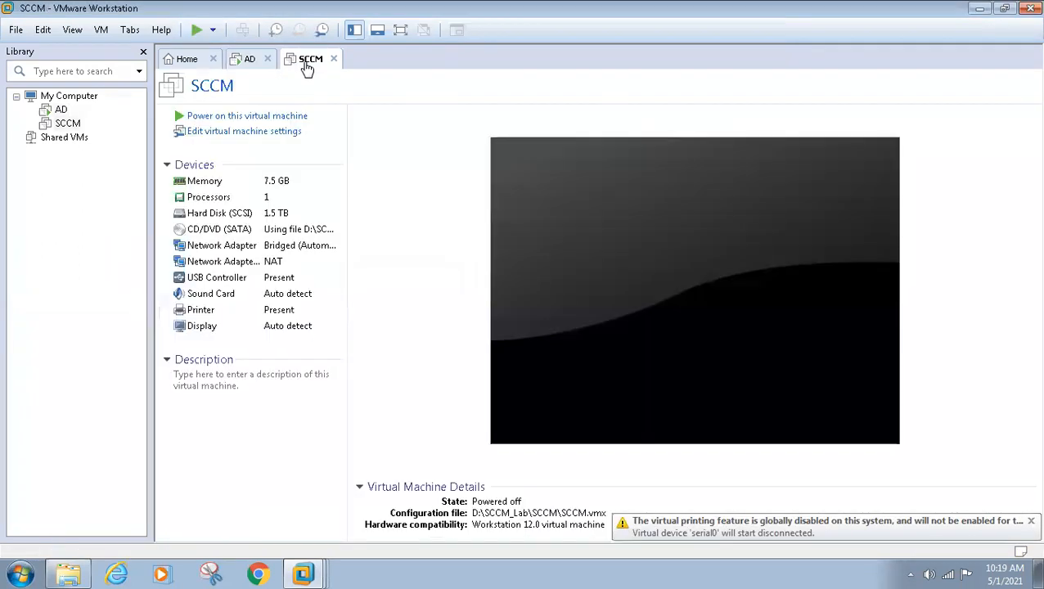
click(244, 116)
click(542, 332)
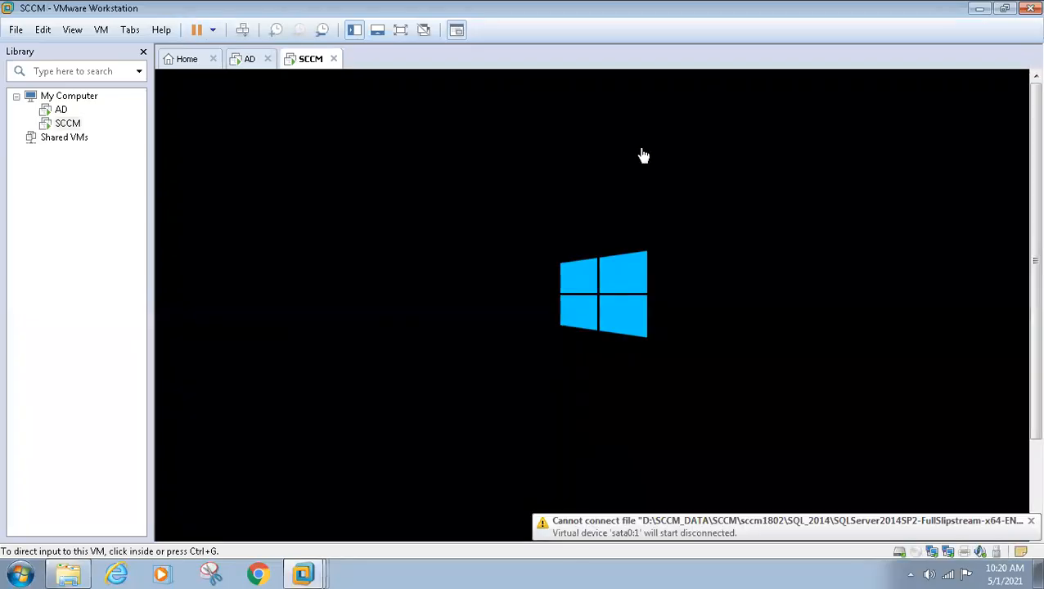
Step: Switch back to the Word patching document and highlight the Add Computer accounts into Local Admin Group and Pre checks – IIS items
mouse_move(509, 7)
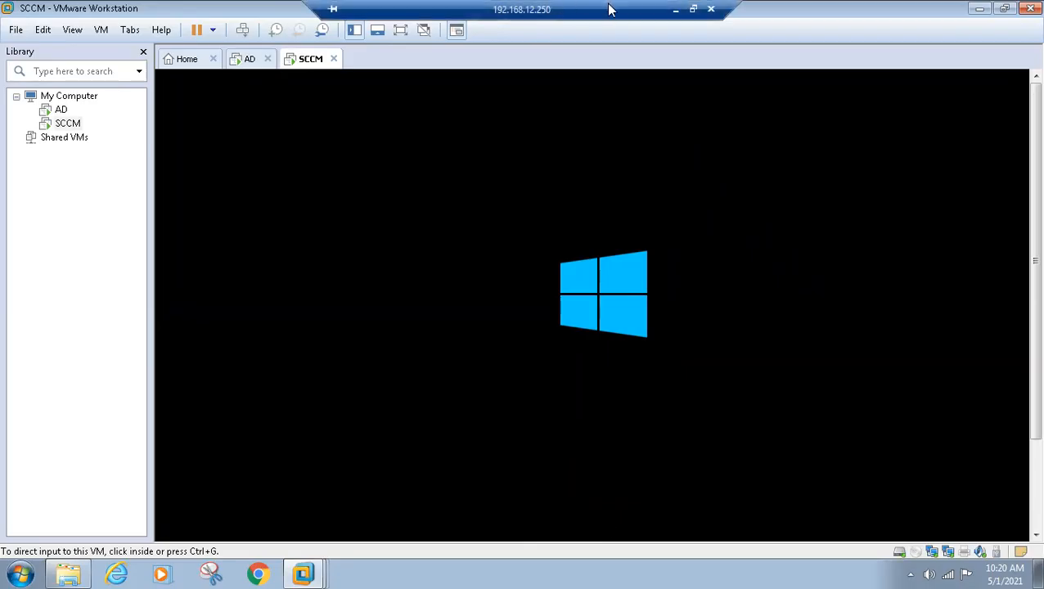
click(675, 9)
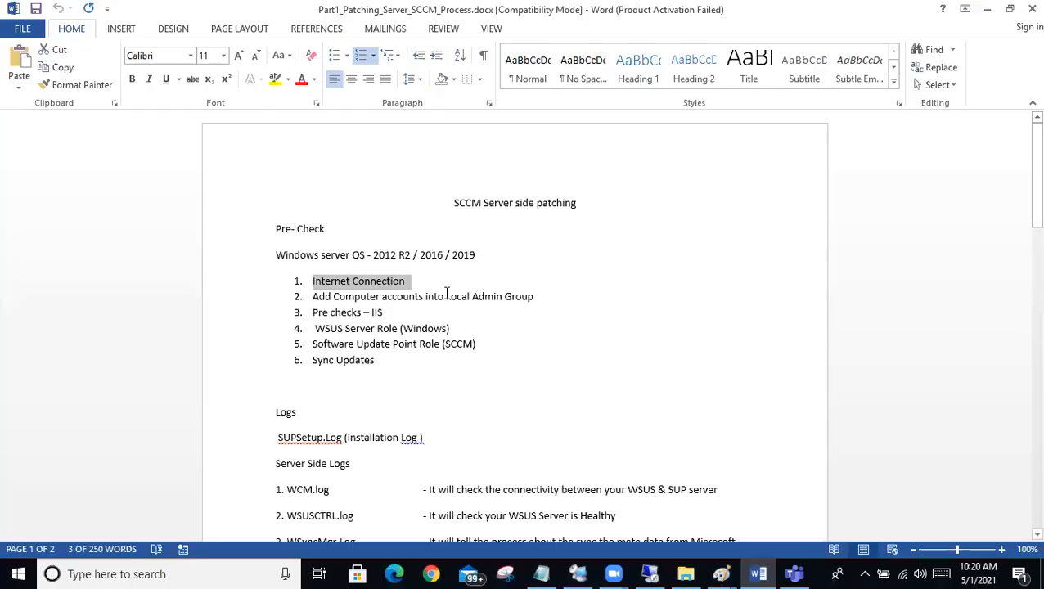
click(421, 287)
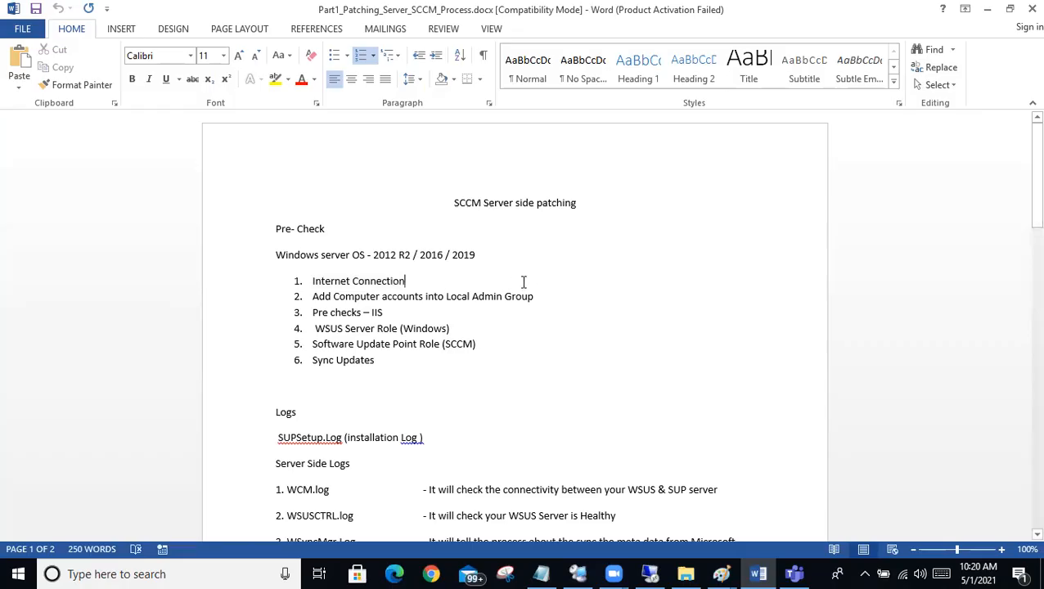
drag(536, 296, 290, 280)
drag(391, 312, 312, 319)
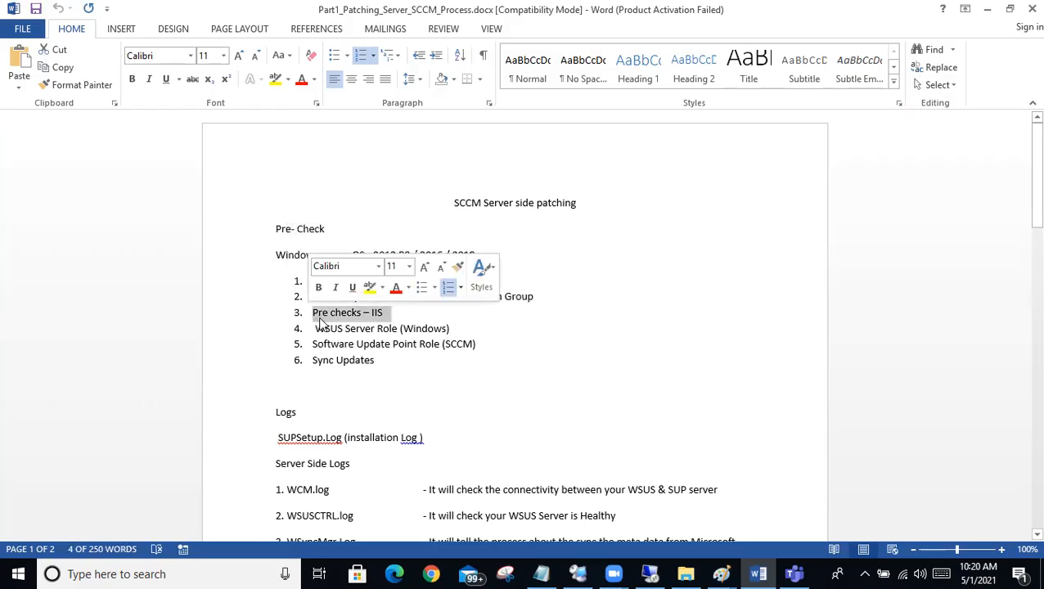
drag(392, 312, 279, 320)
Step: Highlight the WSUS Server Role (Windows) pre-check item, followed by it together with Software Update Point Role (SCCM)
drag(478, 331, 300, 332)
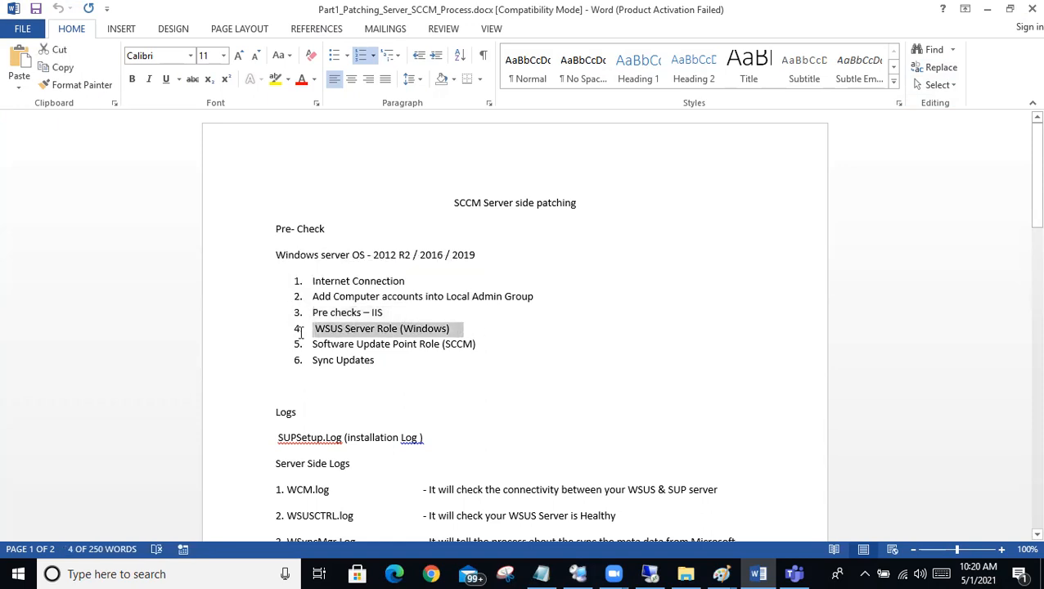
drag(301, 331, 302, 338)
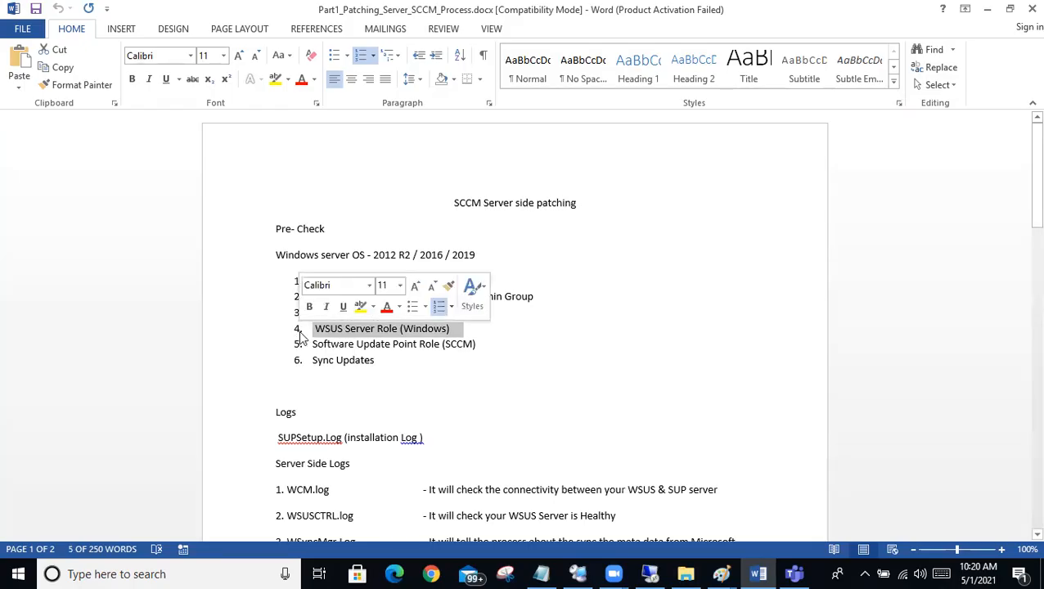
click(512, 341)
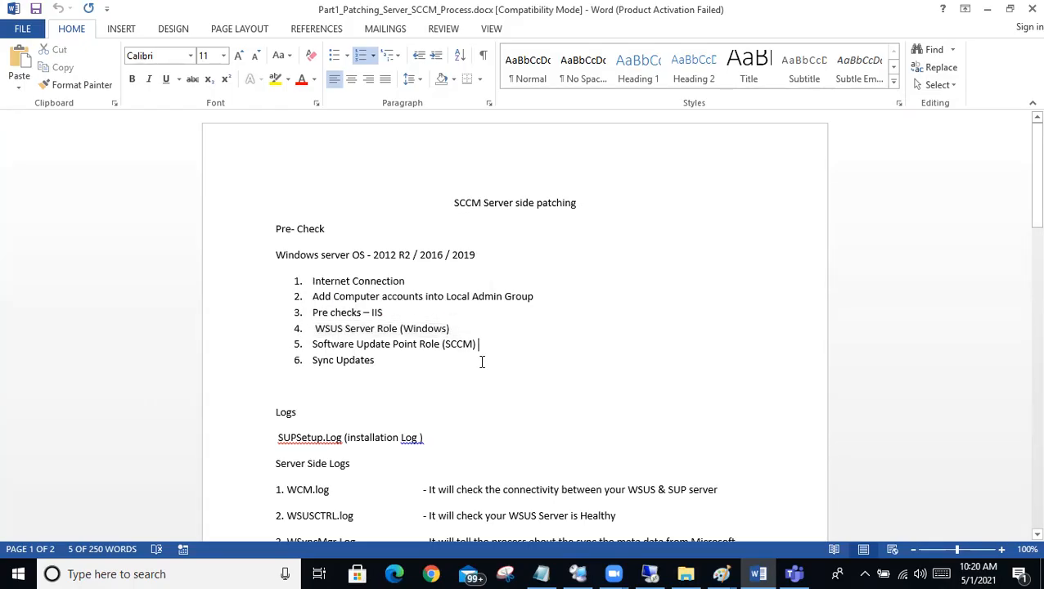
drag(490, 343, 303, 334)
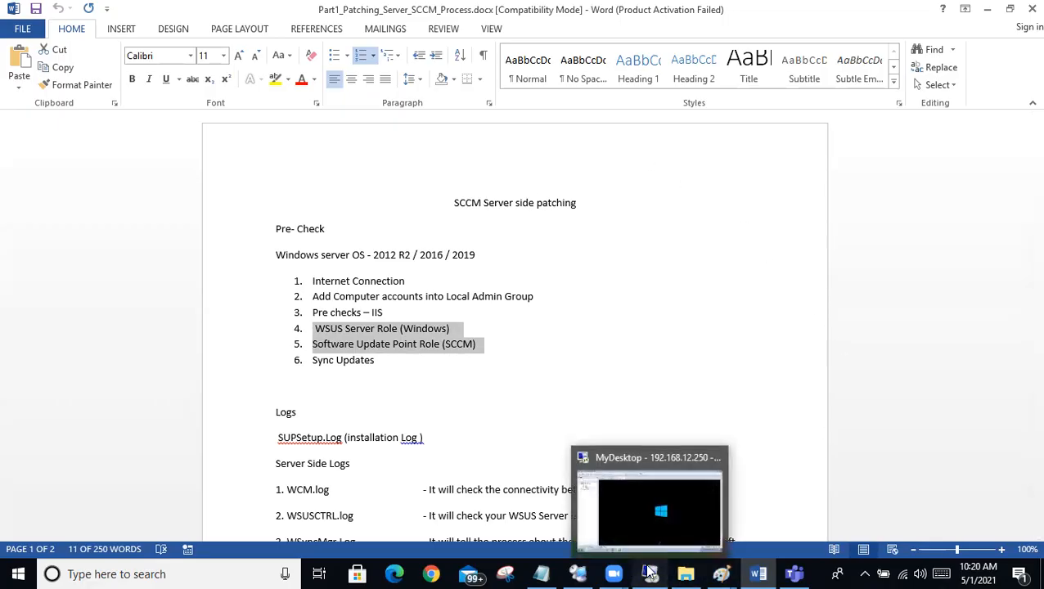
Step: Switch to the remote desktop session and show the SCCM virtual machine's desktop in full screen
click(651, 573)
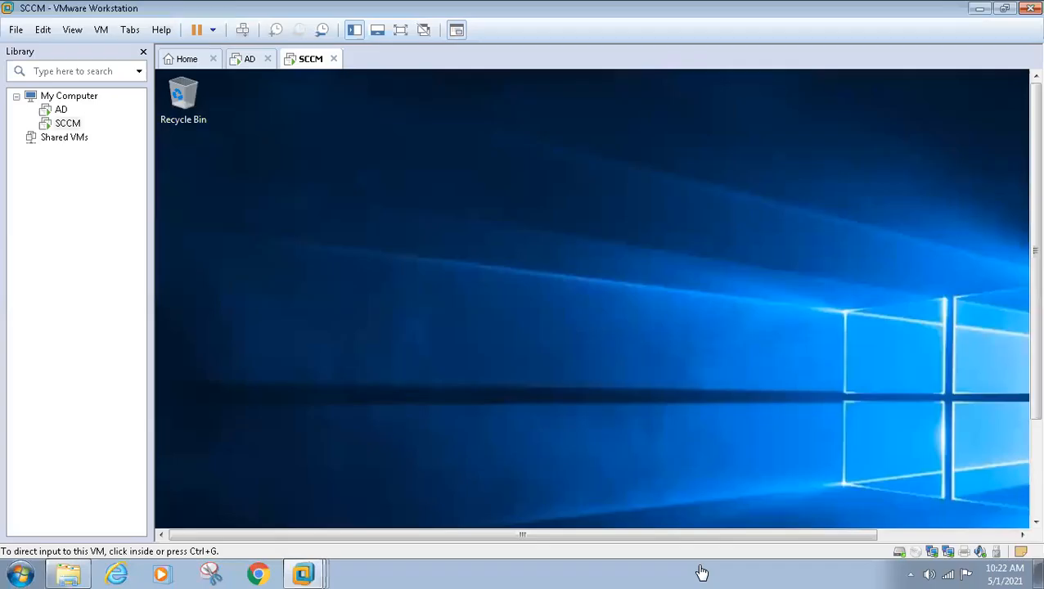
click(659, 287)
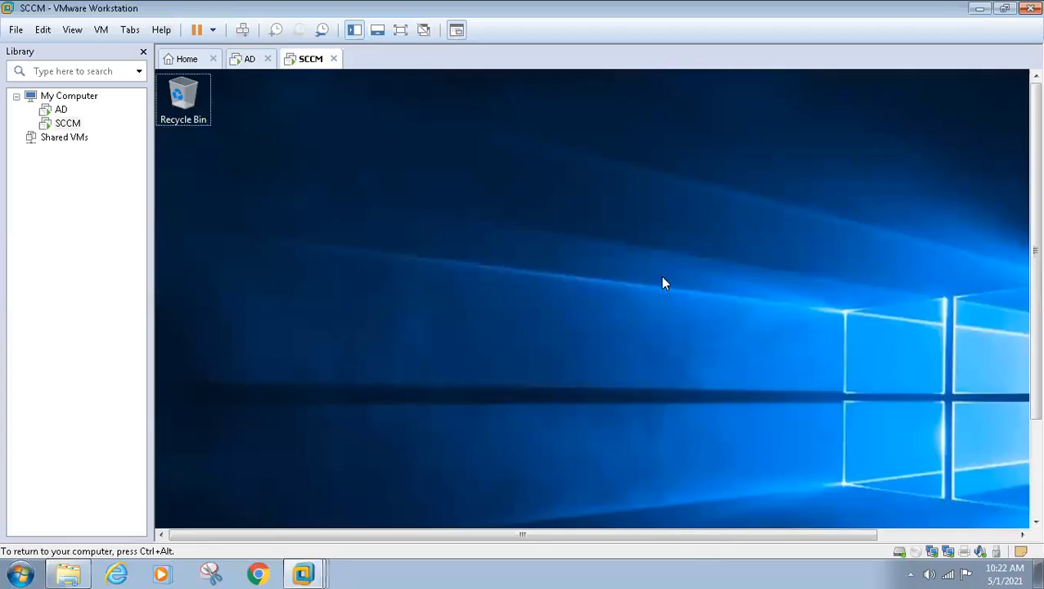
key(ctrl+alt+Return)
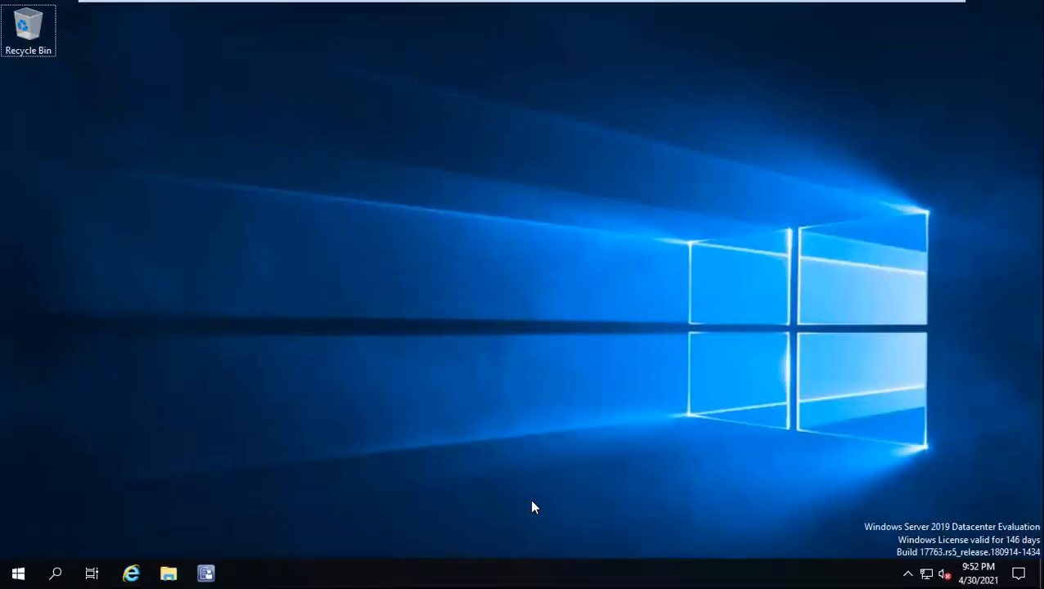
Step: Launch the Configuration Manager console and minimize the Server Manager window that covers it
click(206, 574)
mouse_move(438, 4)
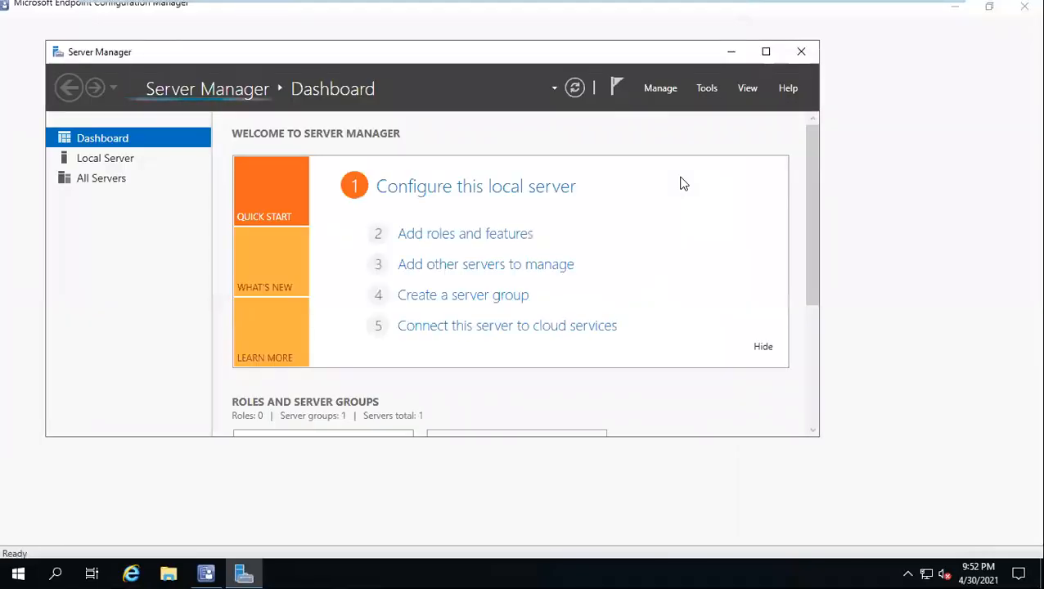
click(720, 55)
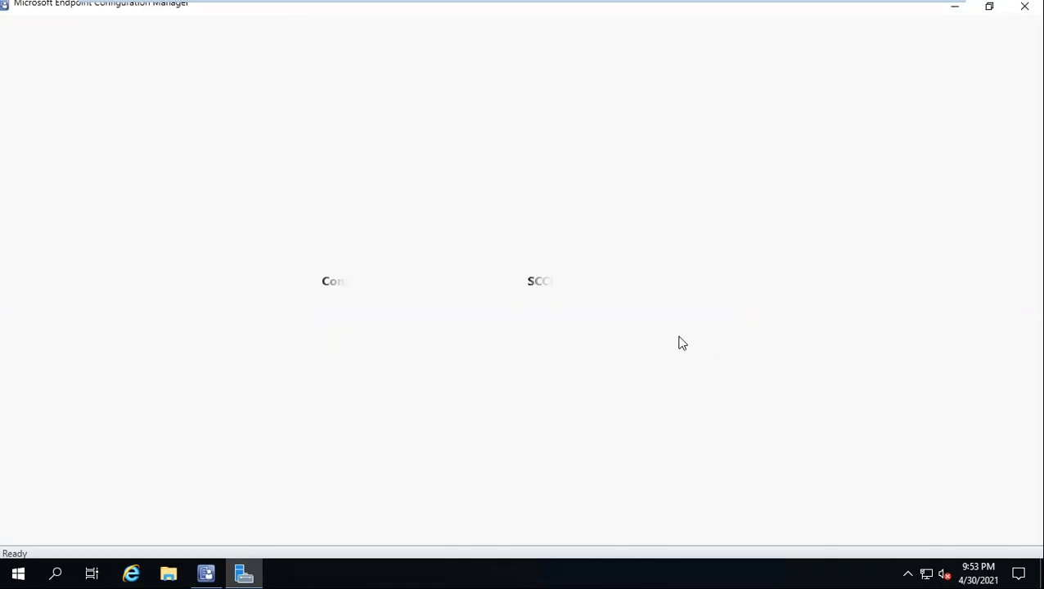
Step: Open Task Manager in detailed view, move it clear of the console and sort the processes by CPU usage
right_click(424, 571)
click(479, 509)
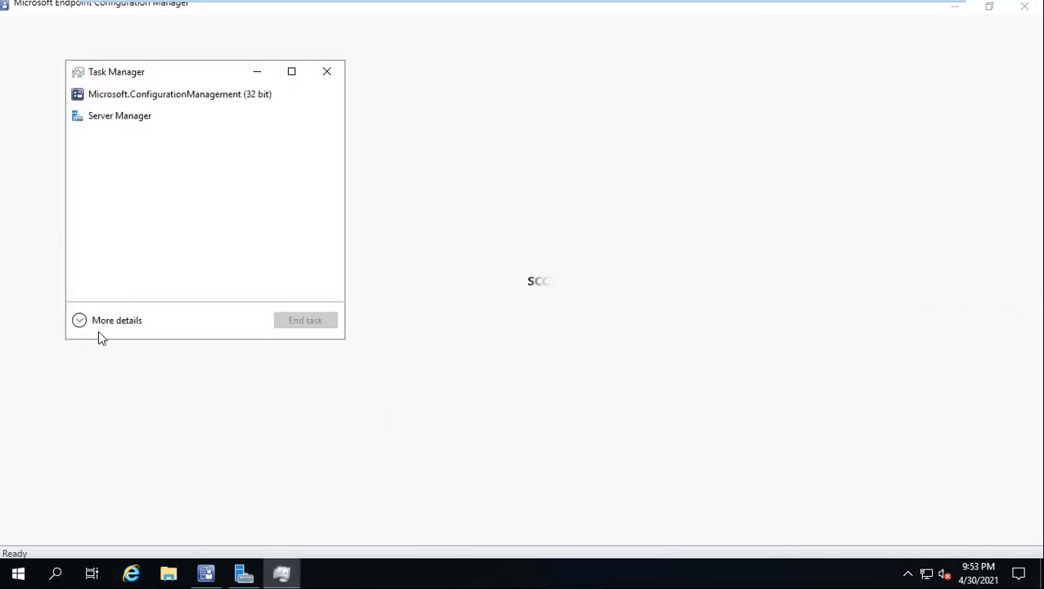
click(97, 330)
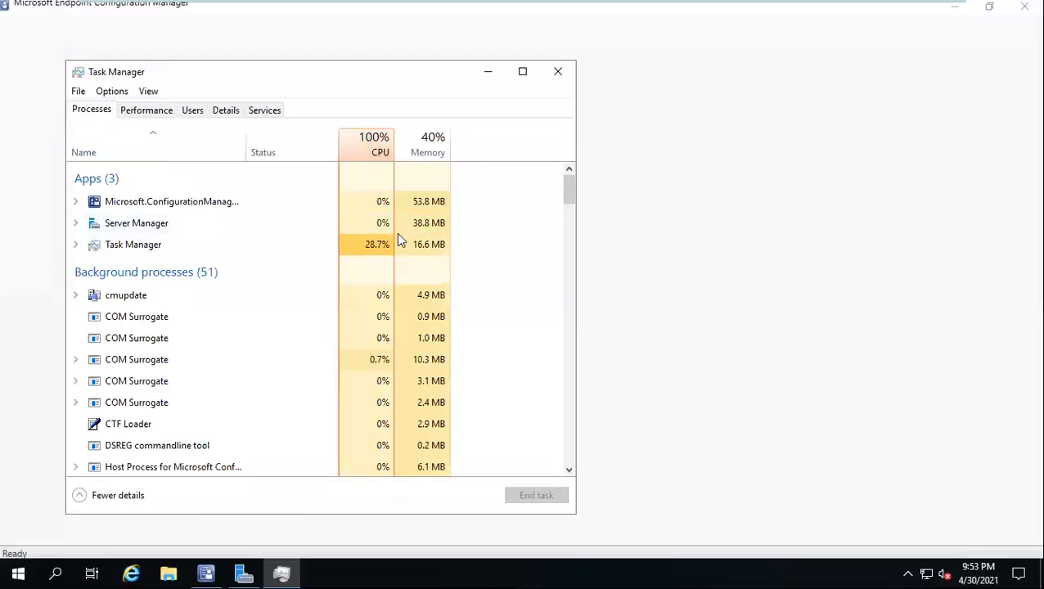
drag(302, 82, 846, 154)
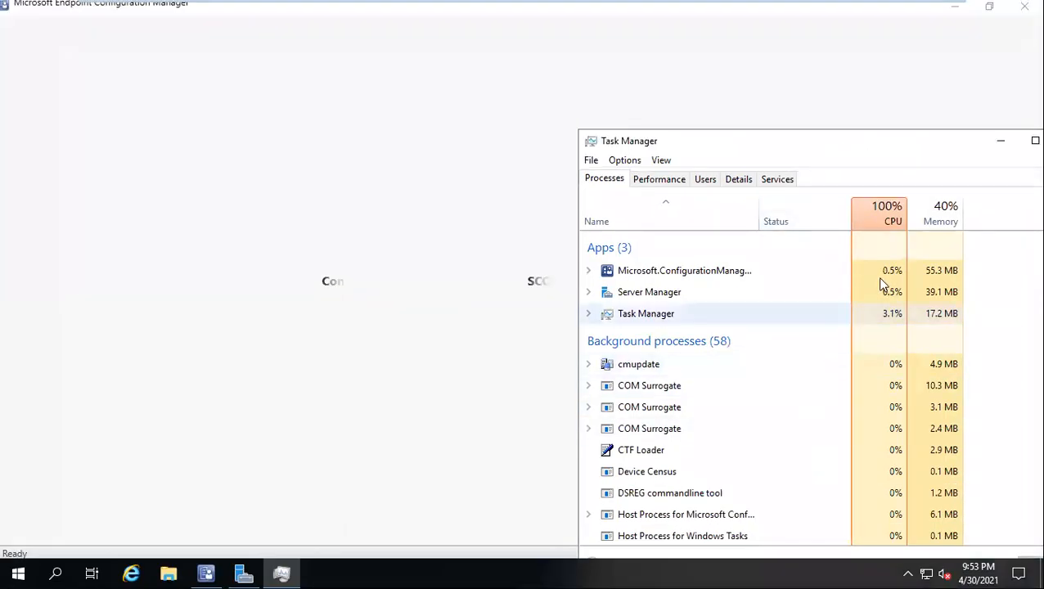
click(884, 222)
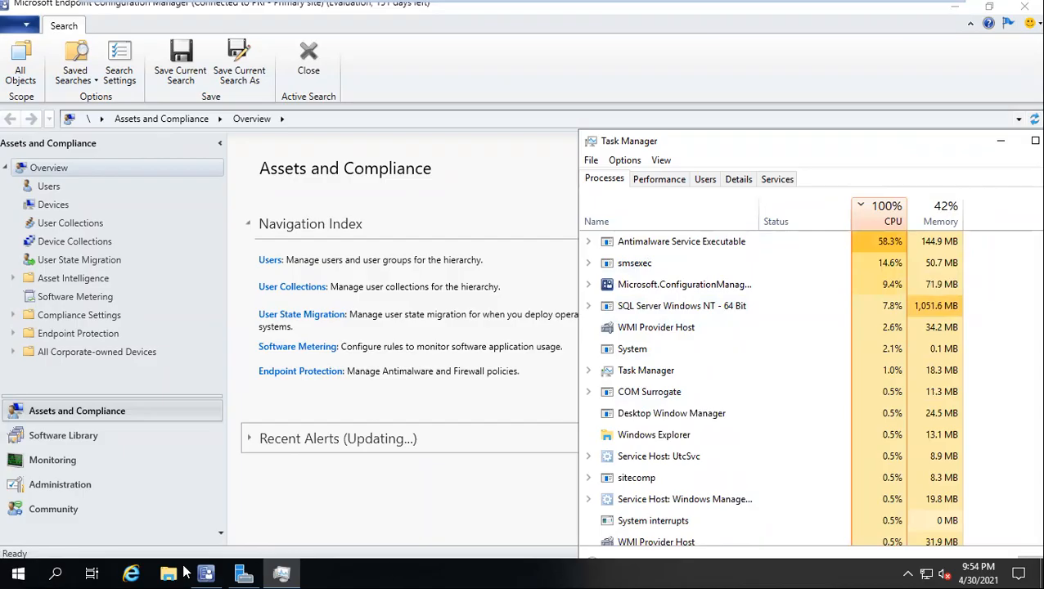
Step: Show the Local Server properties in Server Manager and maximize the window
click(243, 575)
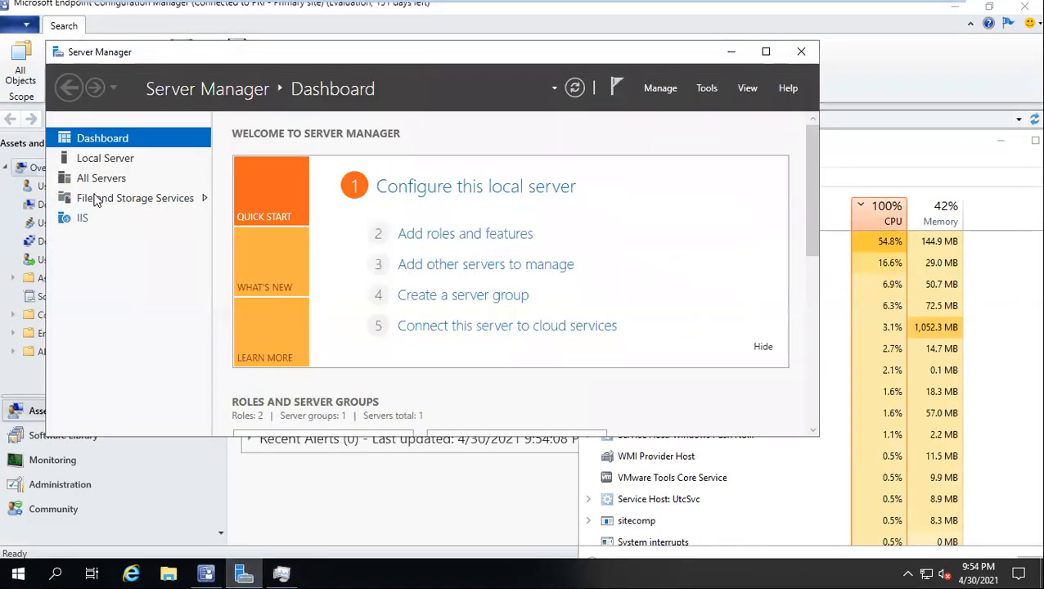
click(101, 167)
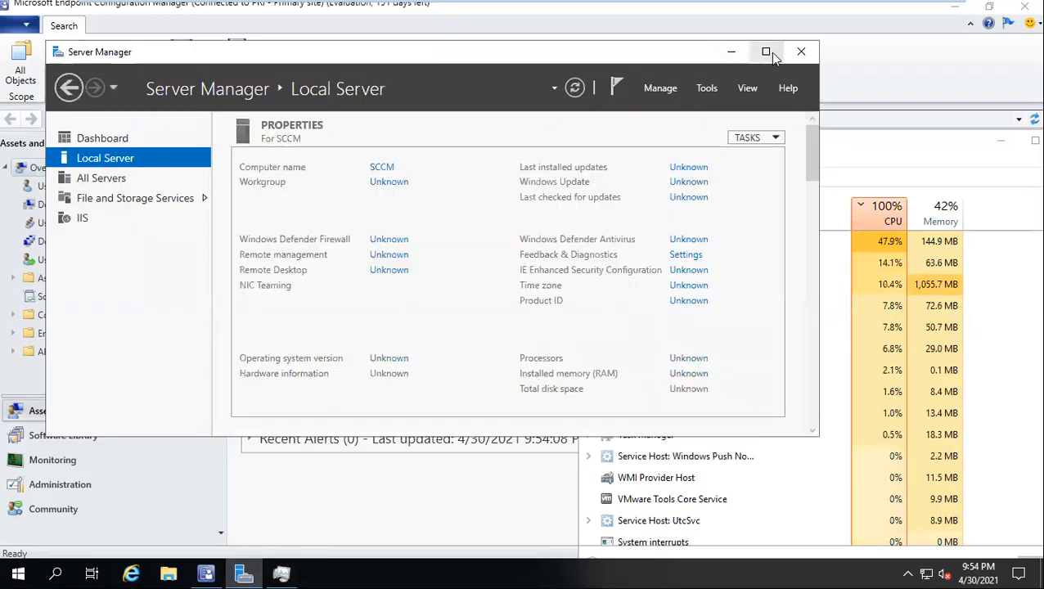
click(765, 52)
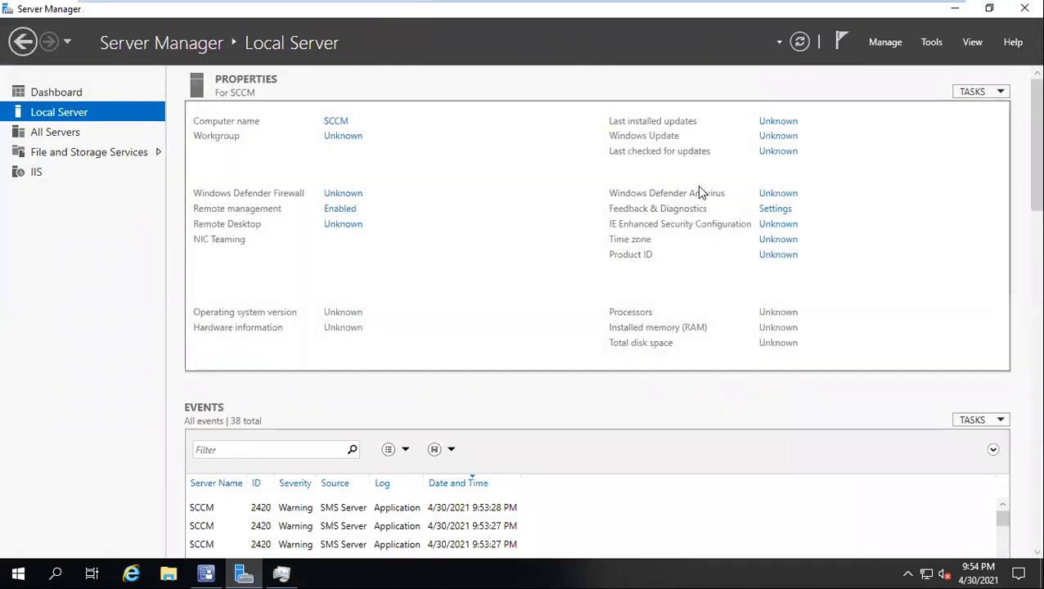
Step: Turn off Real-time protection and Cloud-delivered protection in the Windows Defender Antivirus settings, and close Windows Security
click(789, 197)
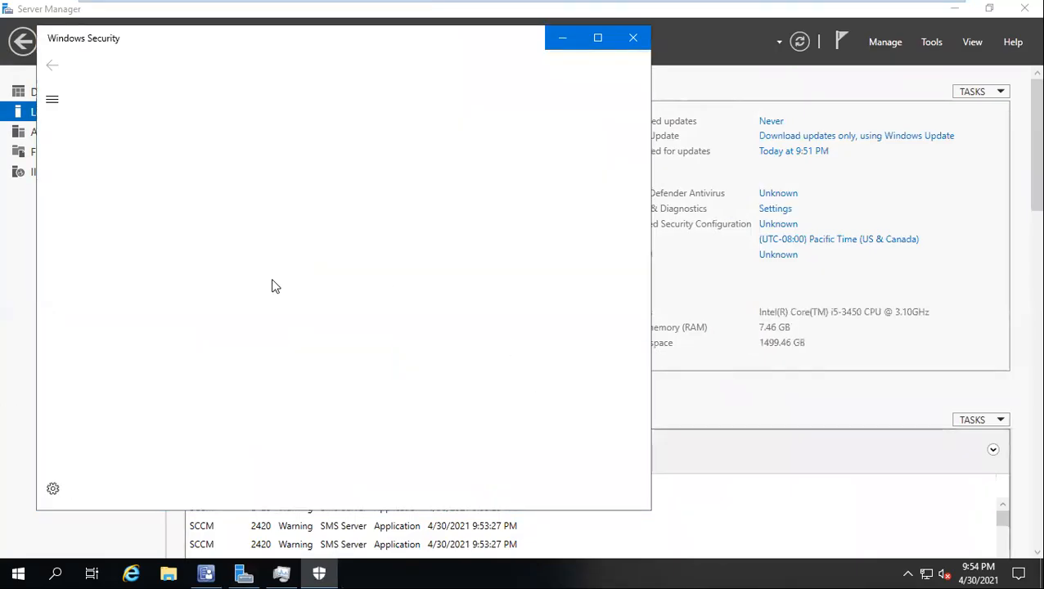
click(118, 275)
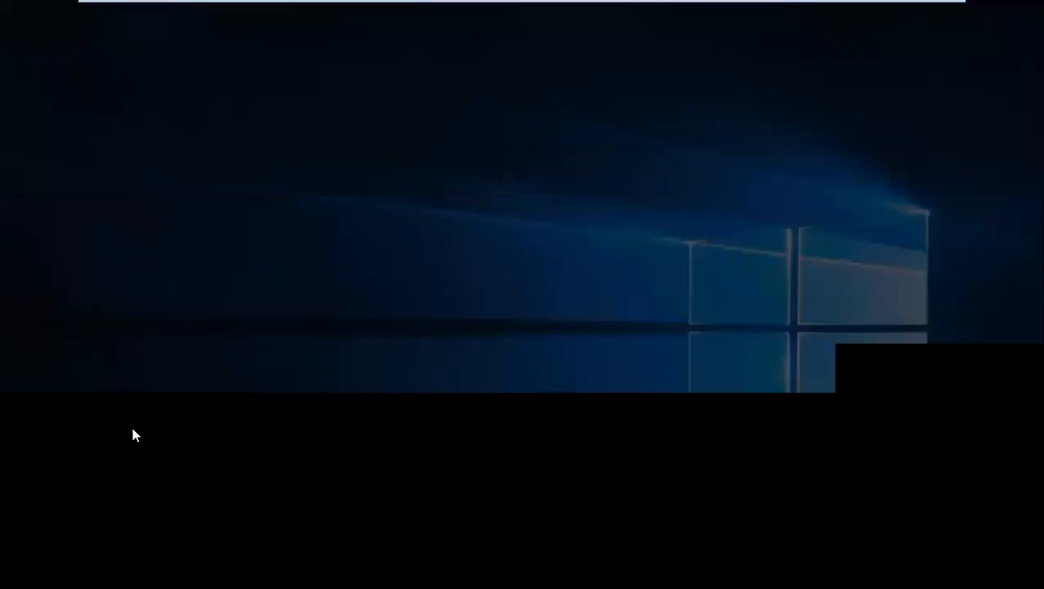
click(449, 391)
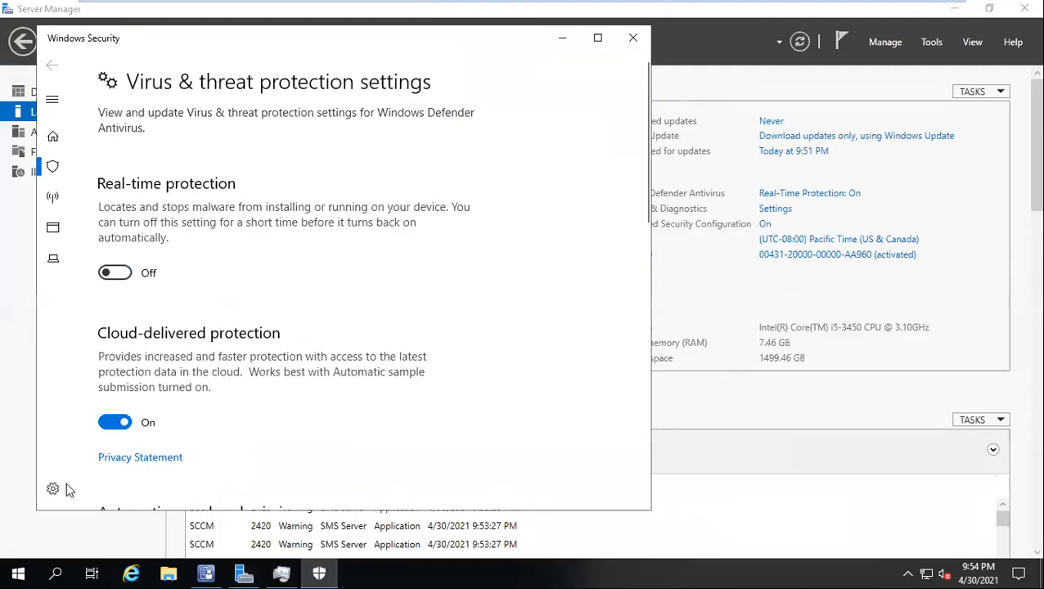
click(123, 457)
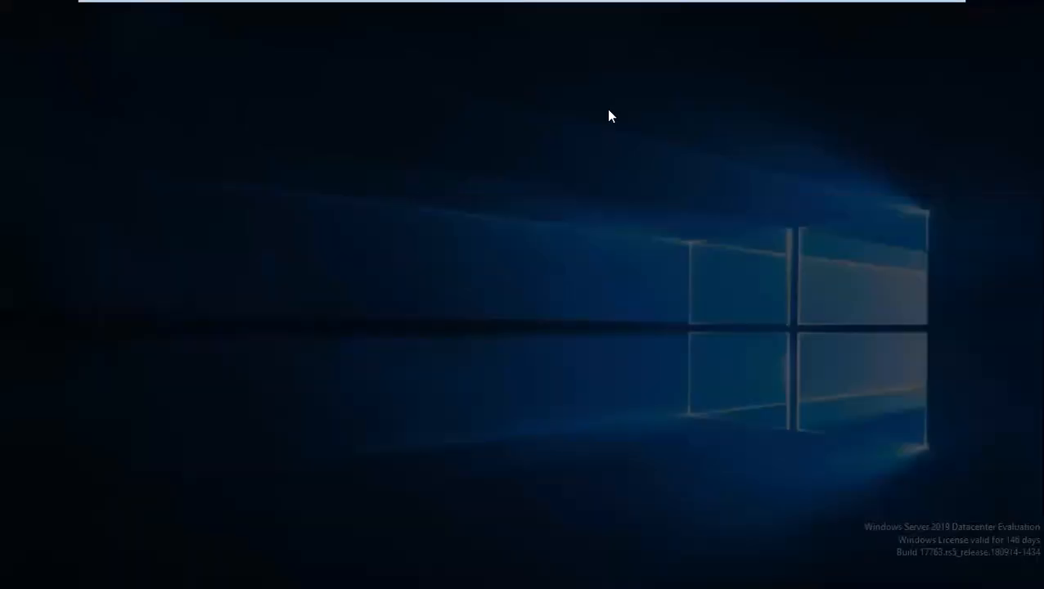
click(463, 378)
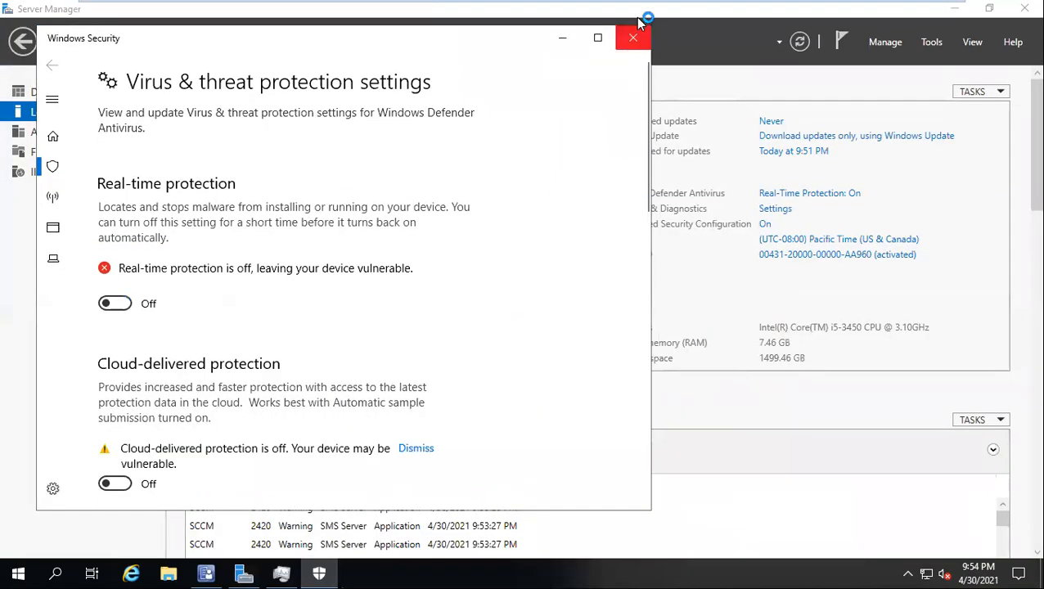
click(624, 33)
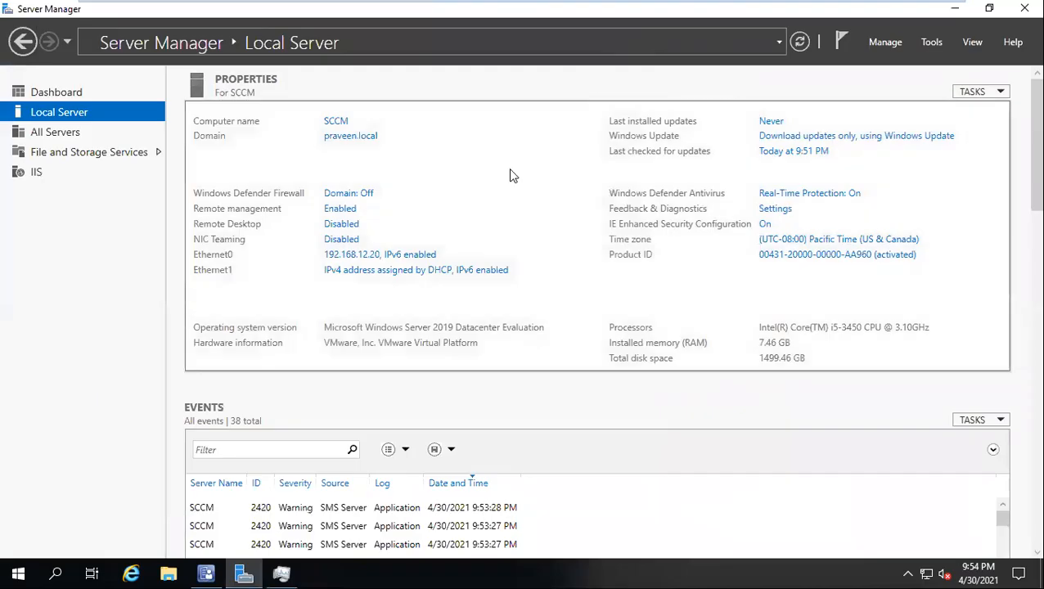
Step: Briefly open the Windows Defender Firewall page, and turn off Automatic sample submission in the Windows Defender Antivirus settings
click(349, 194)
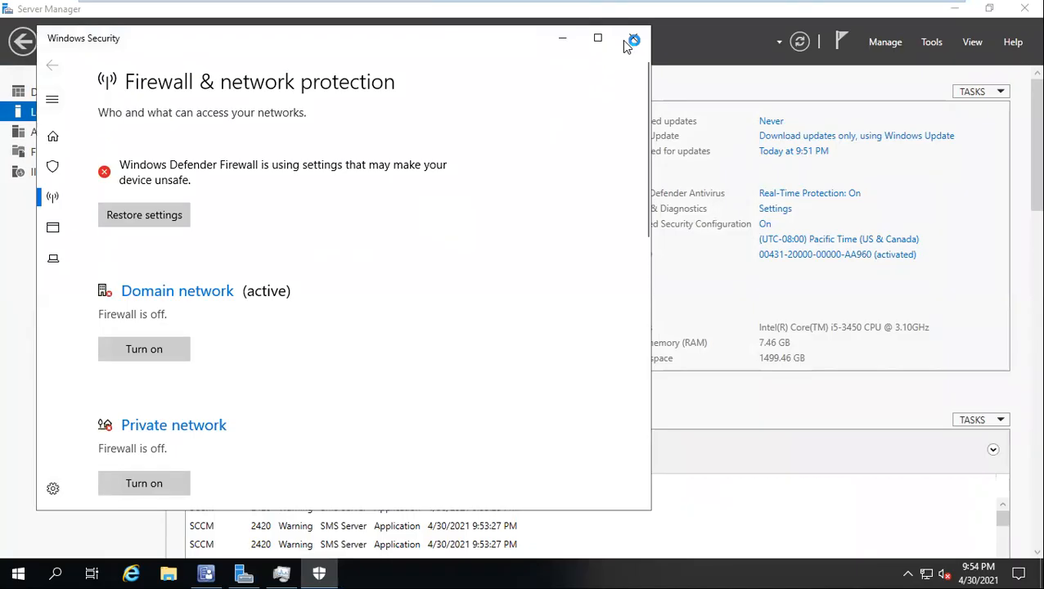
click(626, 39)
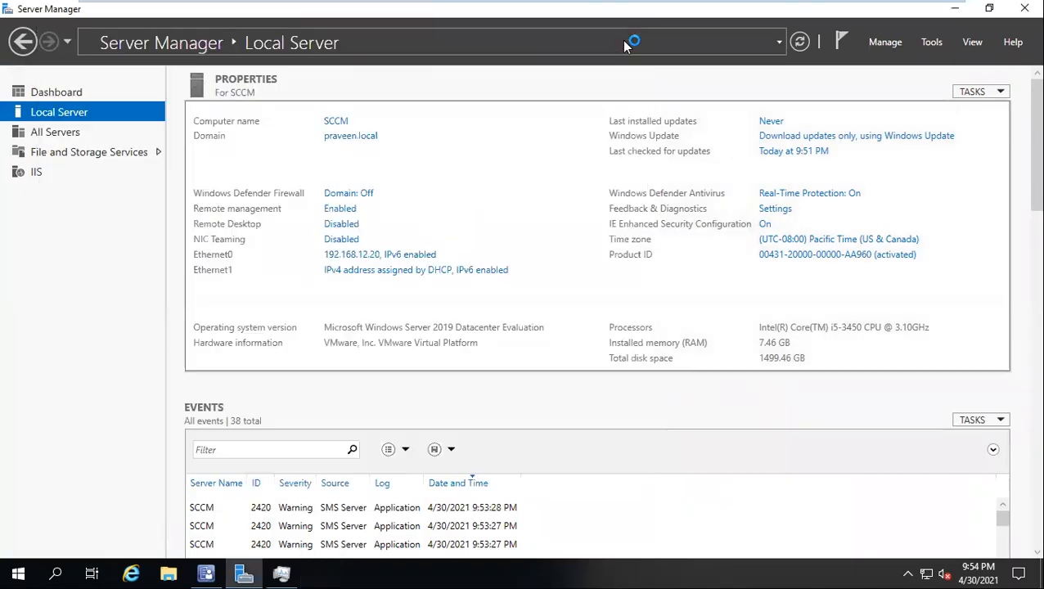
click(809, 194)
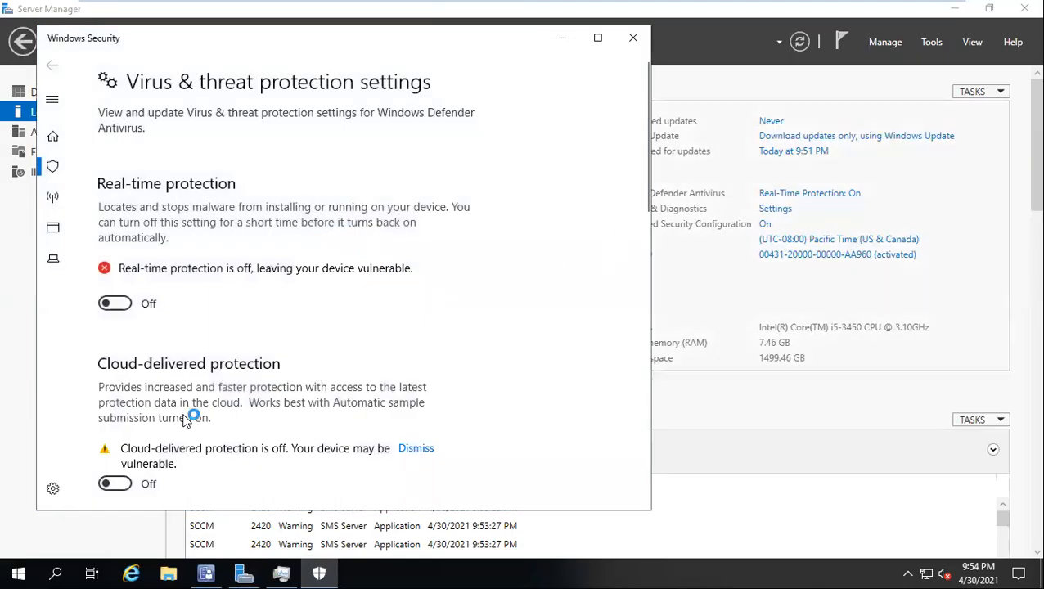
scroll(233, 377, down, 5)
scroll(233, 382, down, 3)
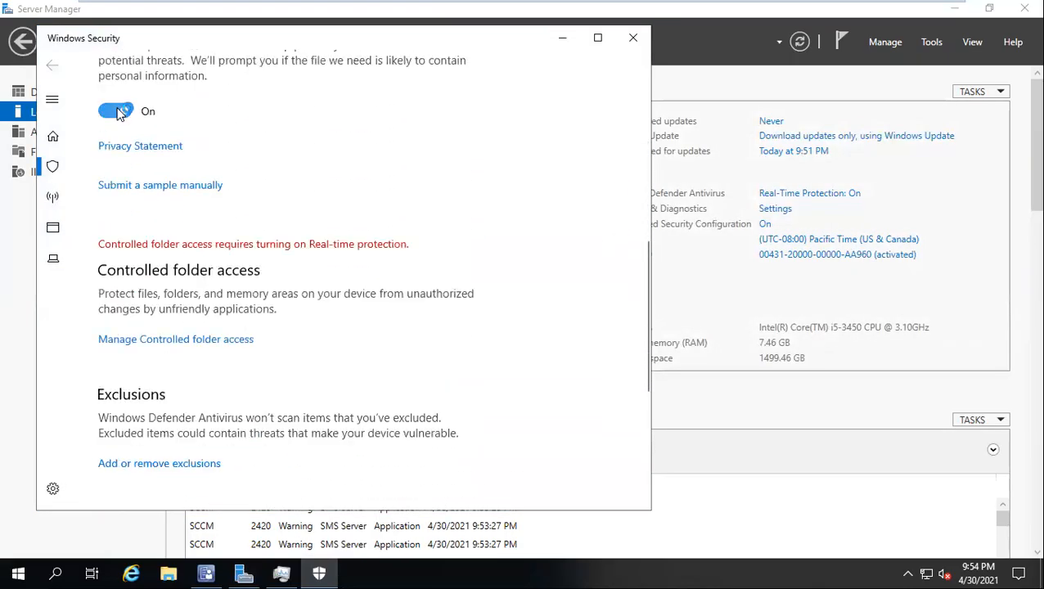
click(115, 109)
click(466, 384)
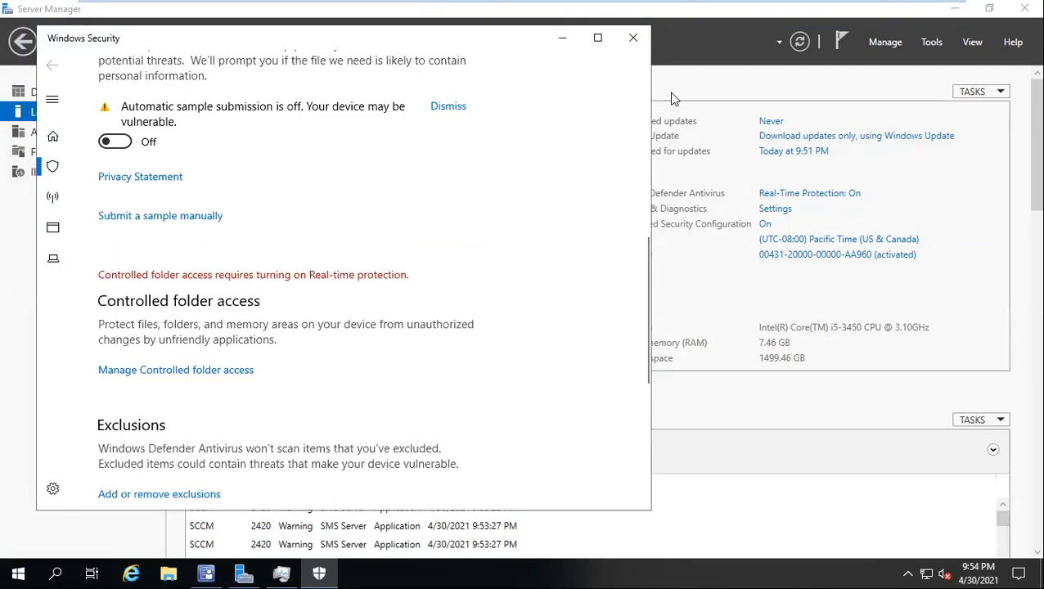
click(626, 36)
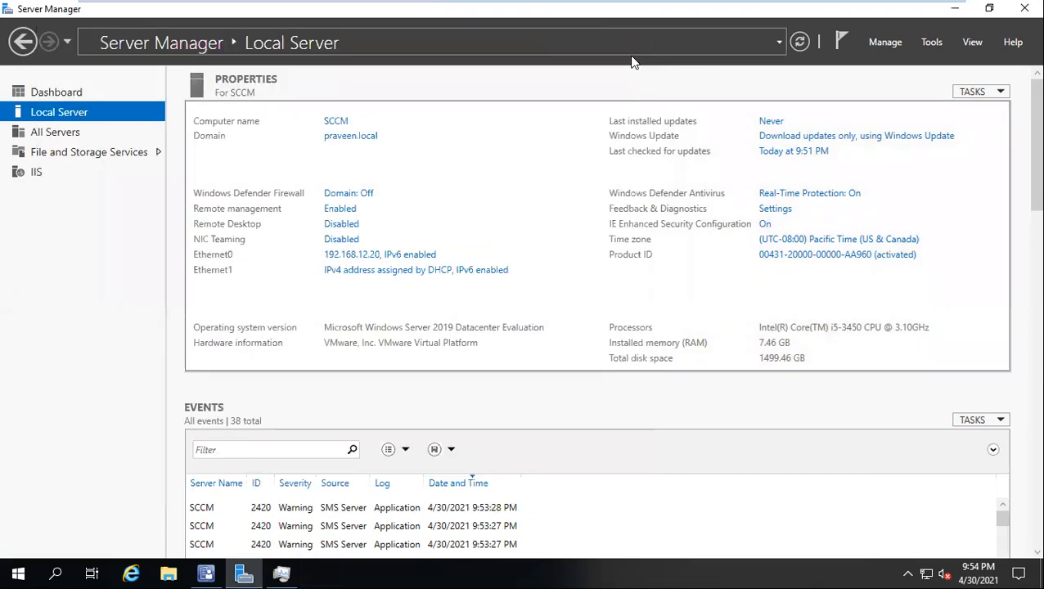
Step: Check the CPU usage of the processes in Task Manager, close it and minimize Server Manager to return to the console
click(282, 573)
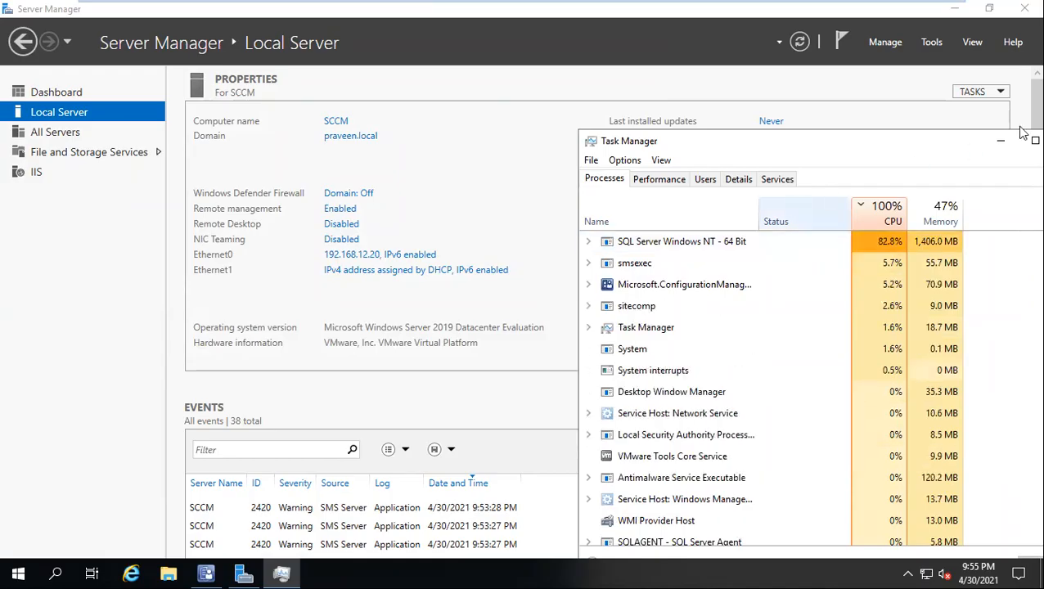
drag(905, 144, 732, 152)
click(897, 150)
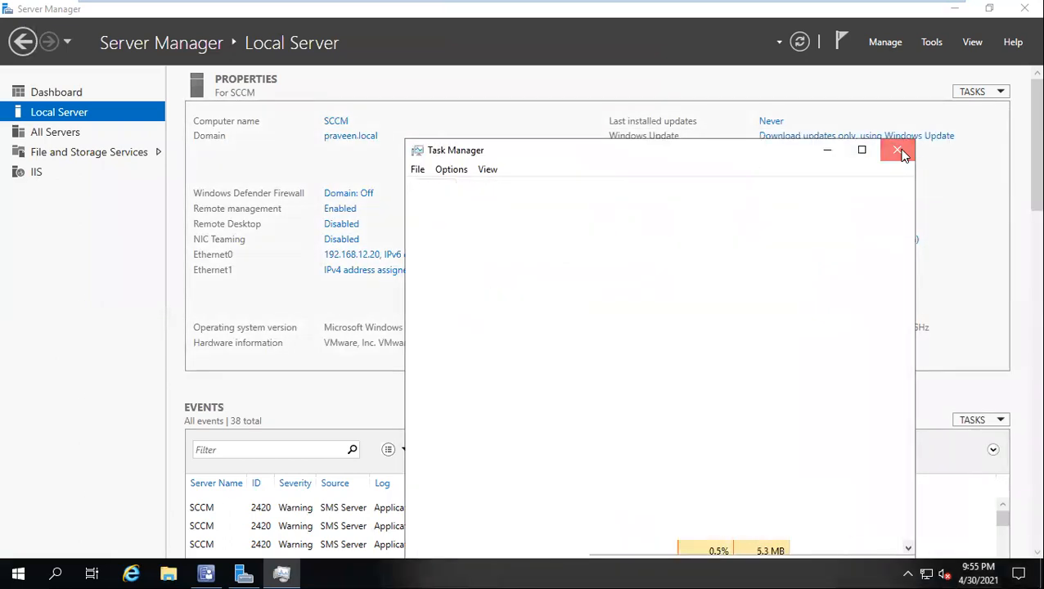
click(956, 9)
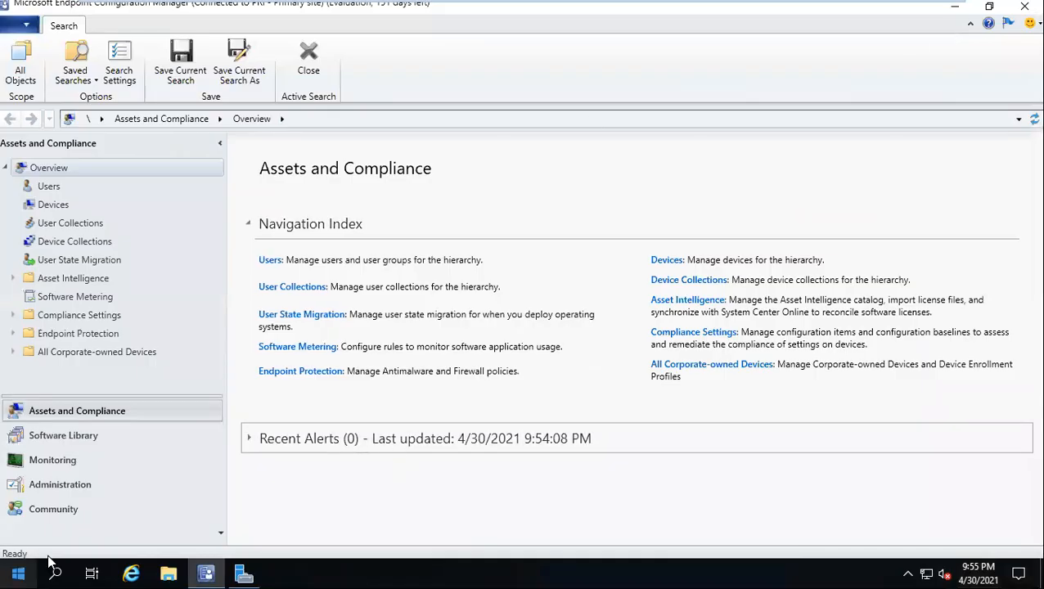
Step: Switch to the Word patching document and highlight the Internet Connection, Add Computer accounts into Local Admin Group and Pre checks – IIS items
mouse_move(677, 7)
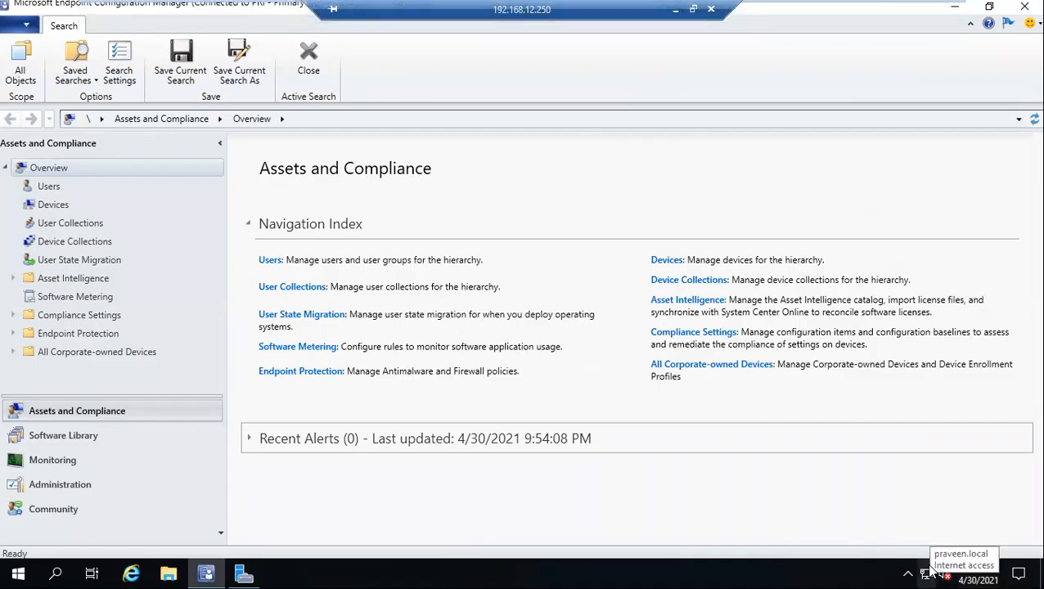
click(675, 9)
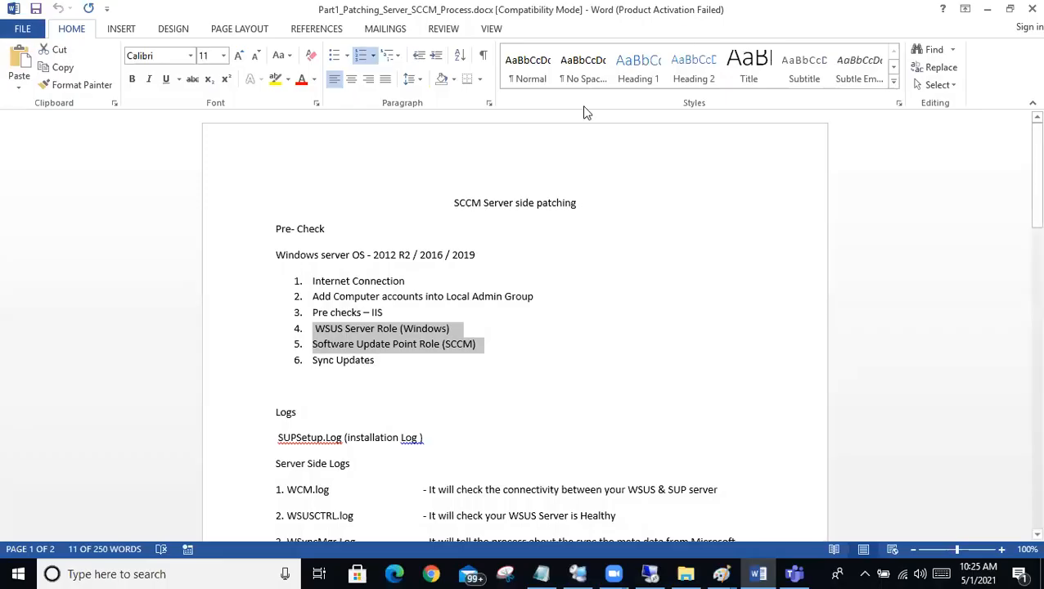
click(397, 329)
shift+click(258, 286)
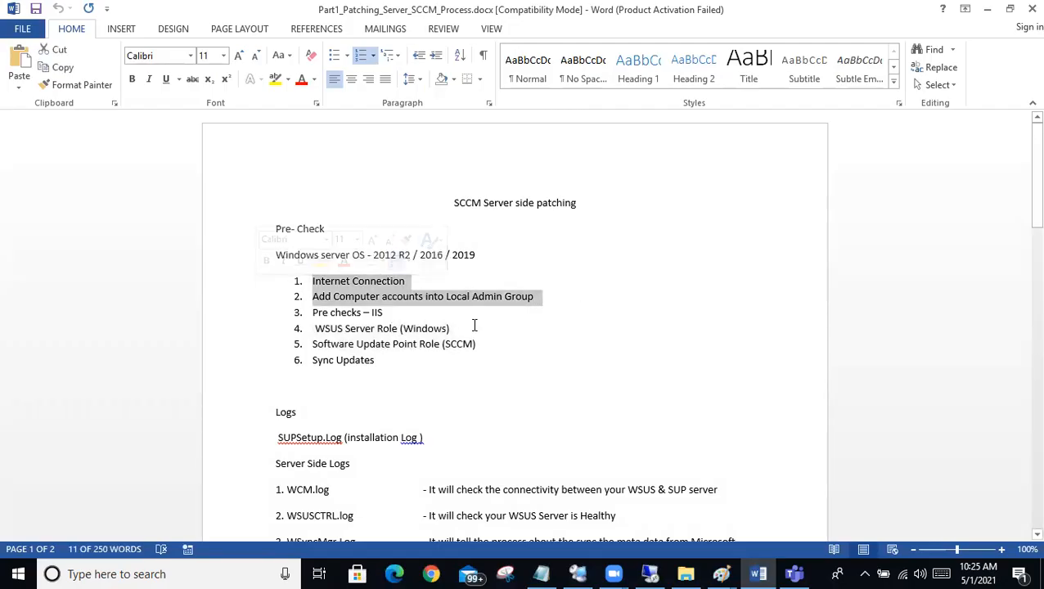
click(220, 318)
drag(221, 318, 220, 283)
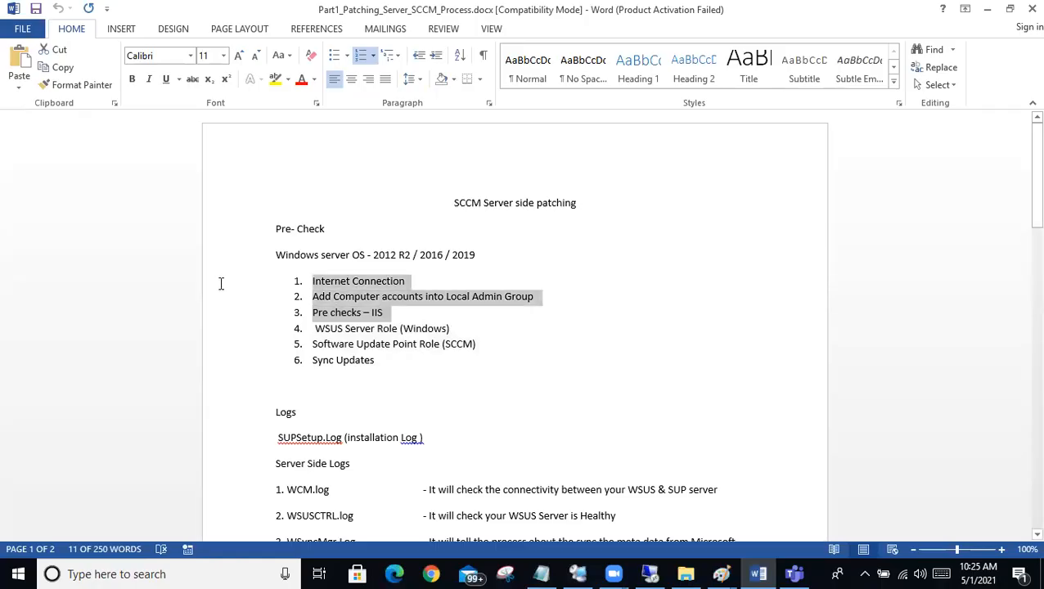
Step: Highlight only the WSUS Server Role (Windows) item in the pre-check list
click(396, 320)
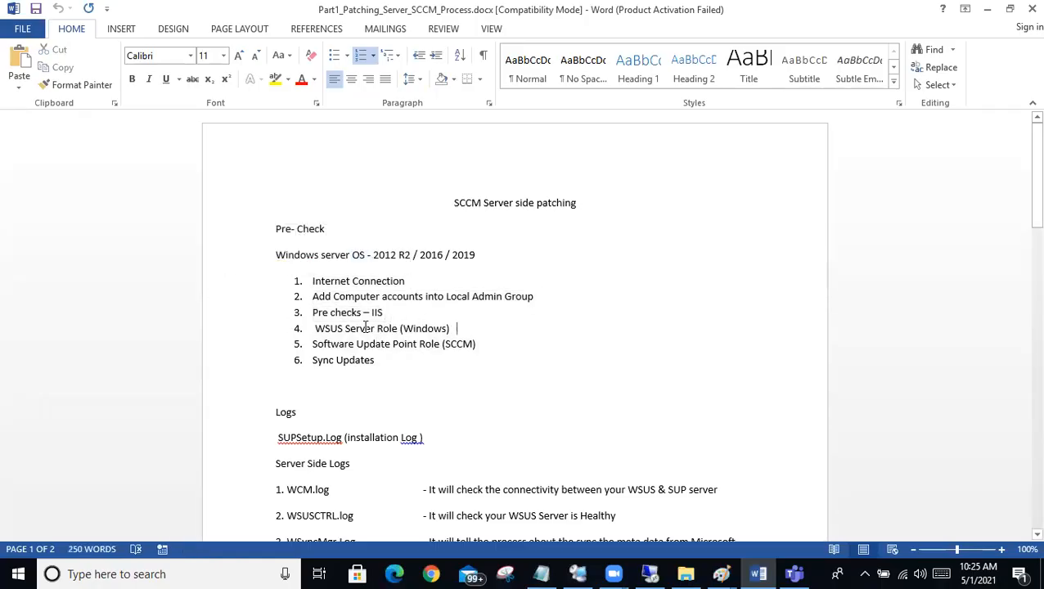
shift+click(250, 316)
click(248, 322)
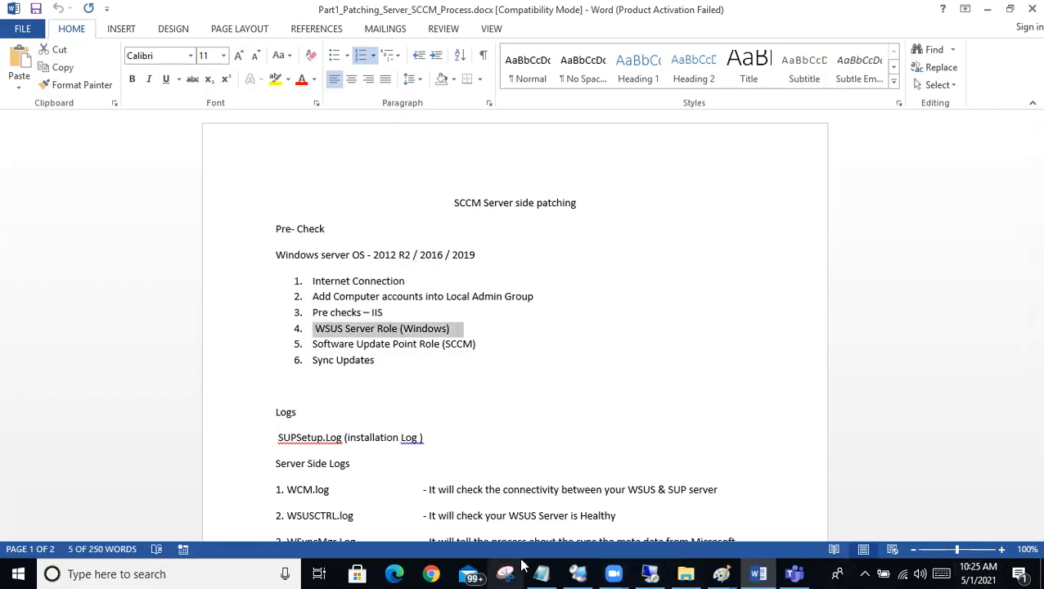
Step: Switch back to the remote desktop session and start the Add Roles and Features Wizard from the Server Manager dashboard
mouse_move(650, 574)
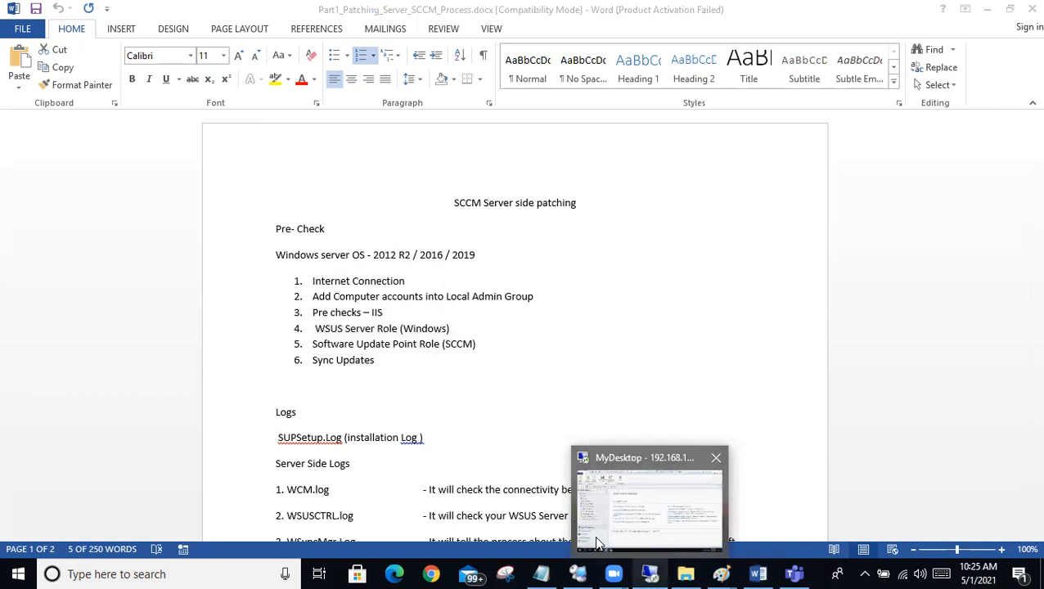
click(597, 543)
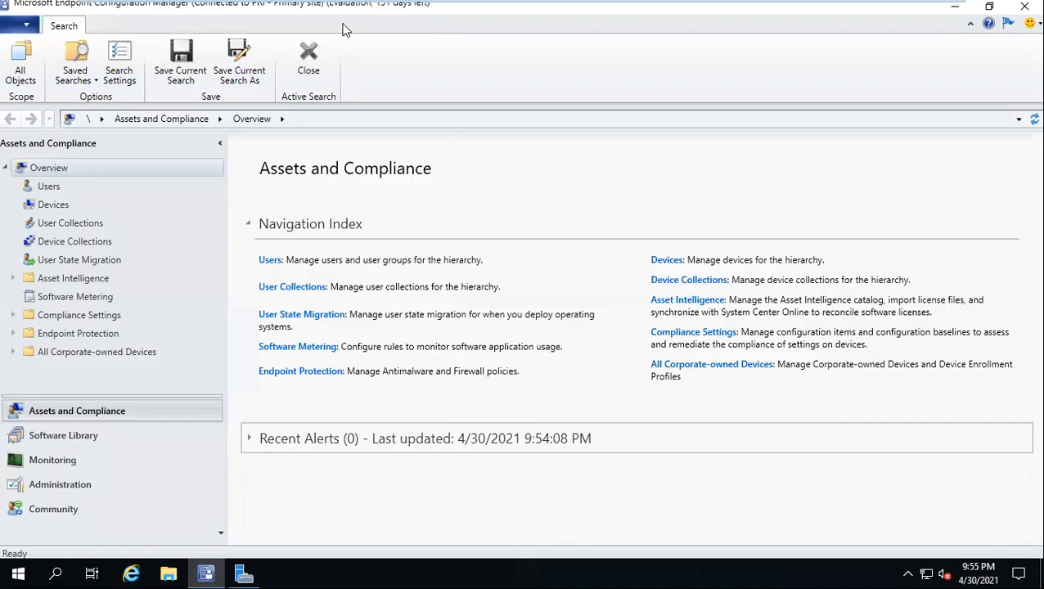
click(244, 574)
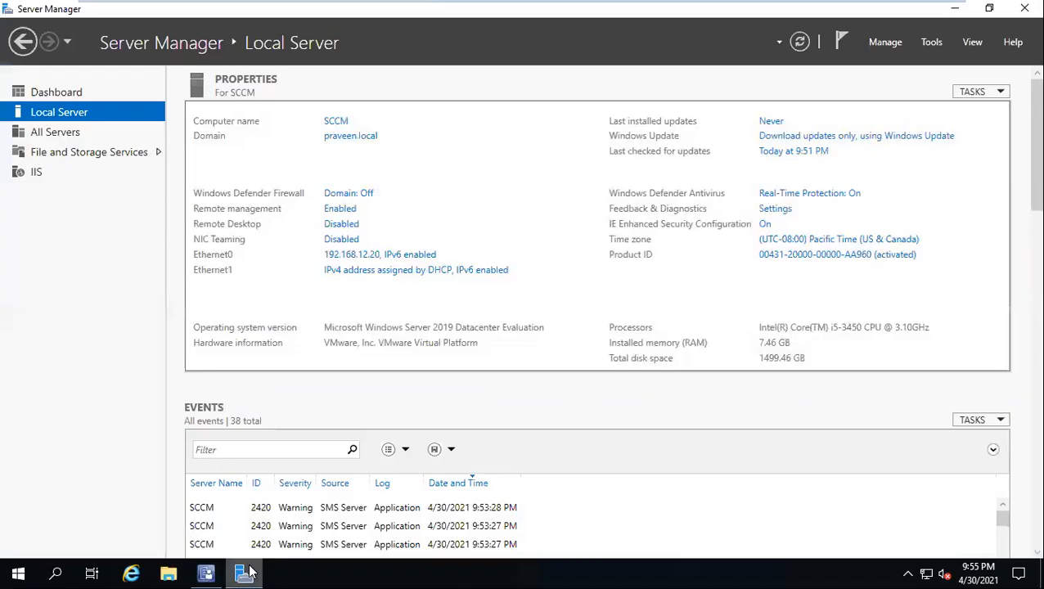
click(43, 94)
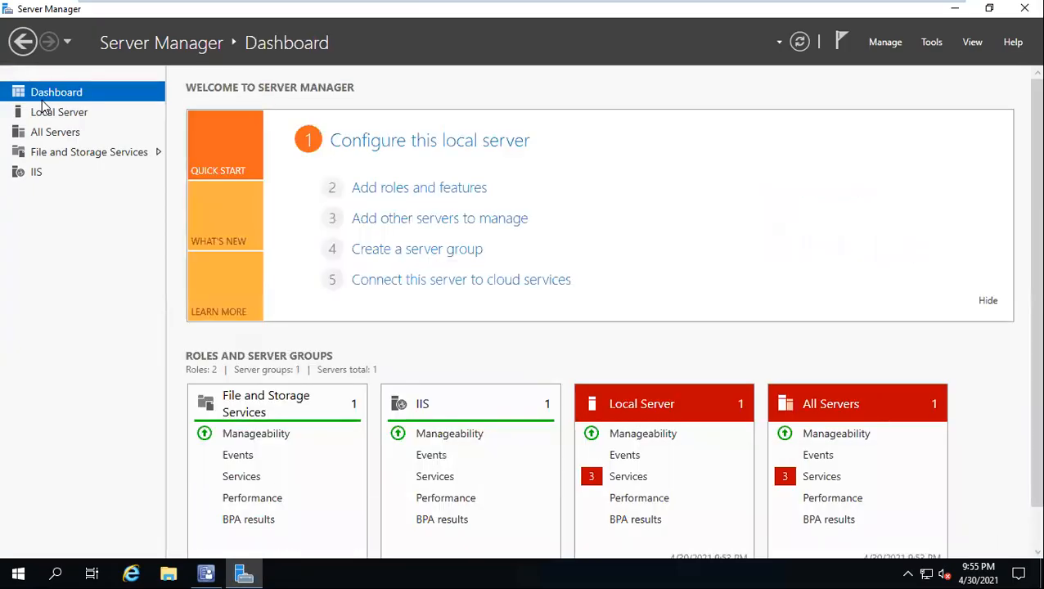
click(426, 196)
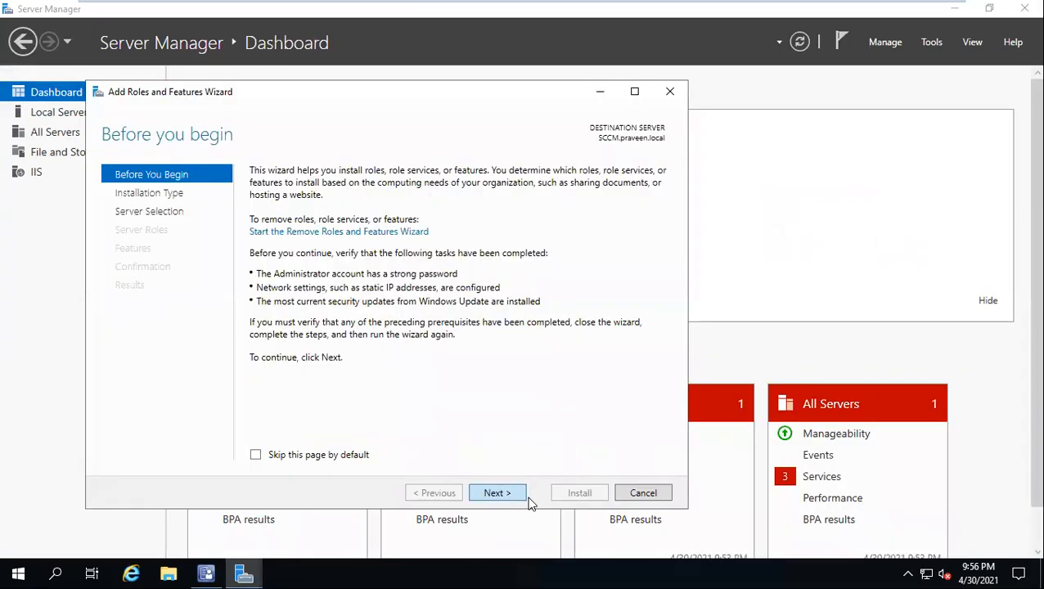
Step: Keep the default installation type and destination server, and select the Windows Server Update Services role with its required features
click(499, 494)
click(504, 495)
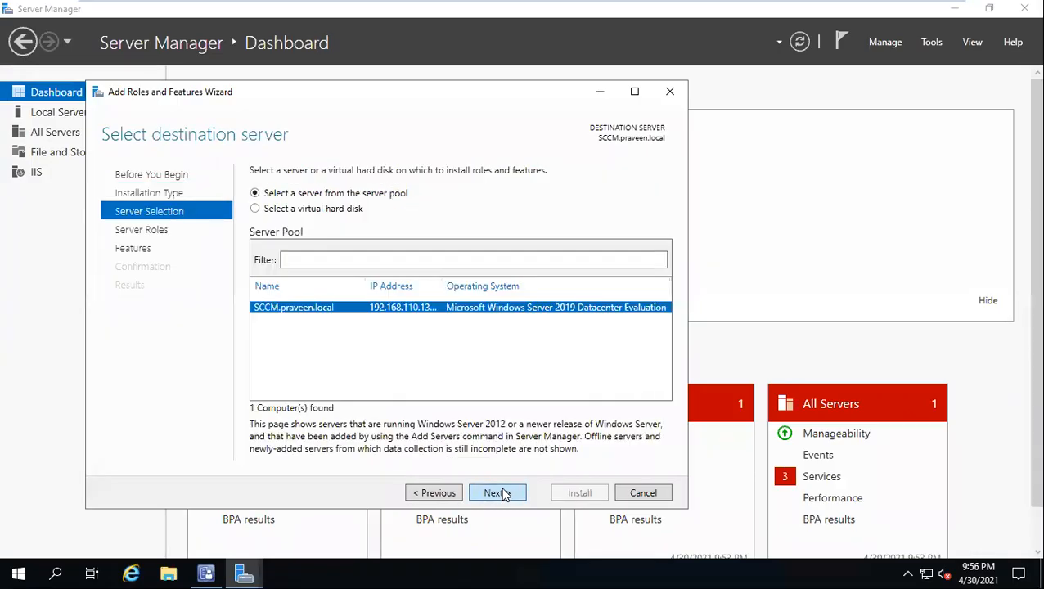
click(502, 493)
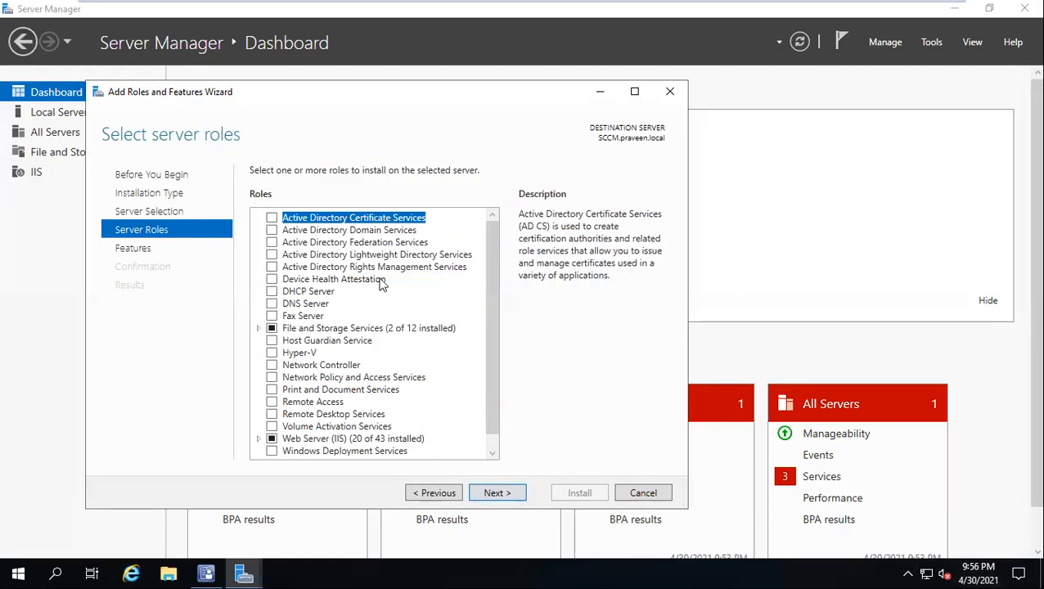
scroll(359, 306, down, 1)
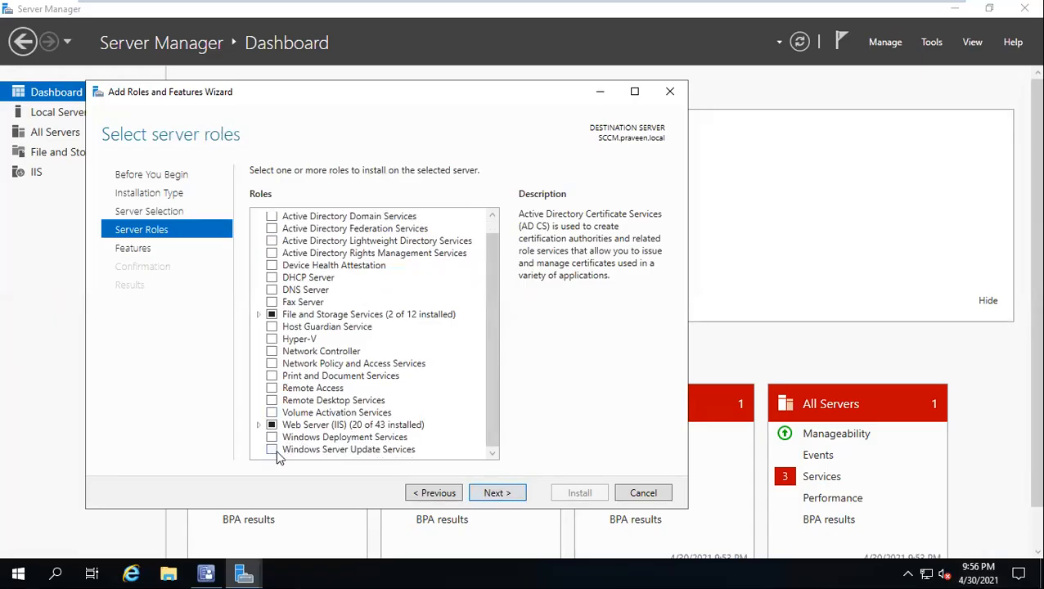
click(275, 449)
click(417, 438)
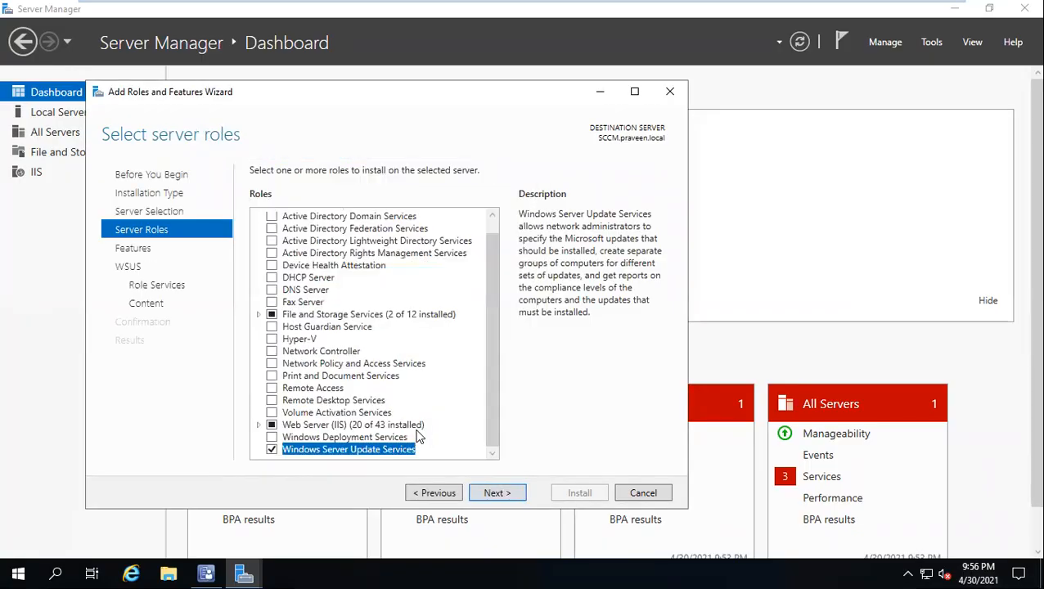
Step: Keep the default features and choose SQL Server Connectivity instead of WID Connectivity alongside WSUS Services as the role services
click(488, 494)
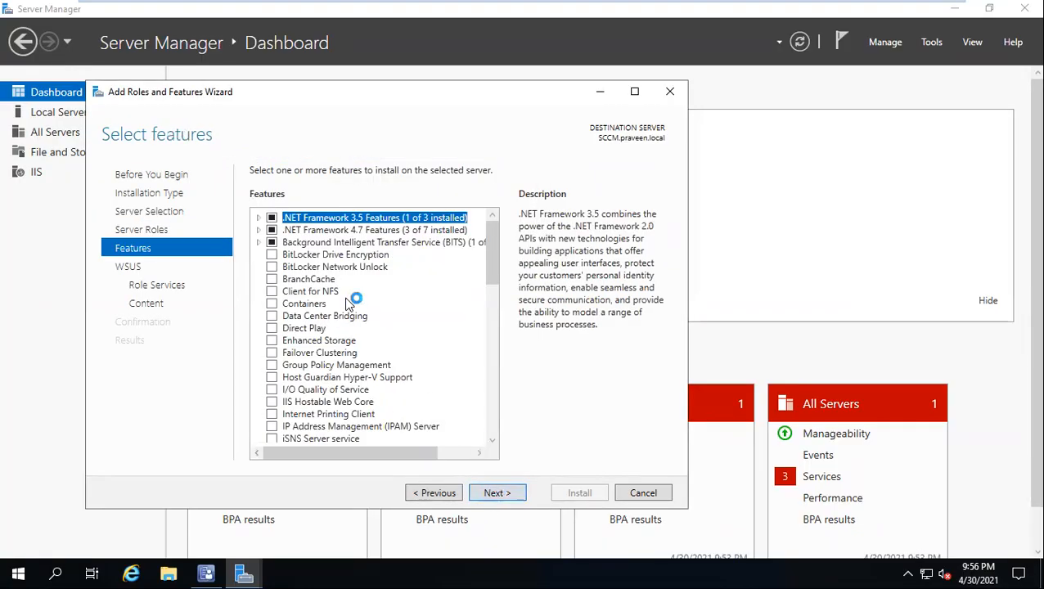
scroll(363, 401, down, 2)
scroll(363, 401, up, 2)
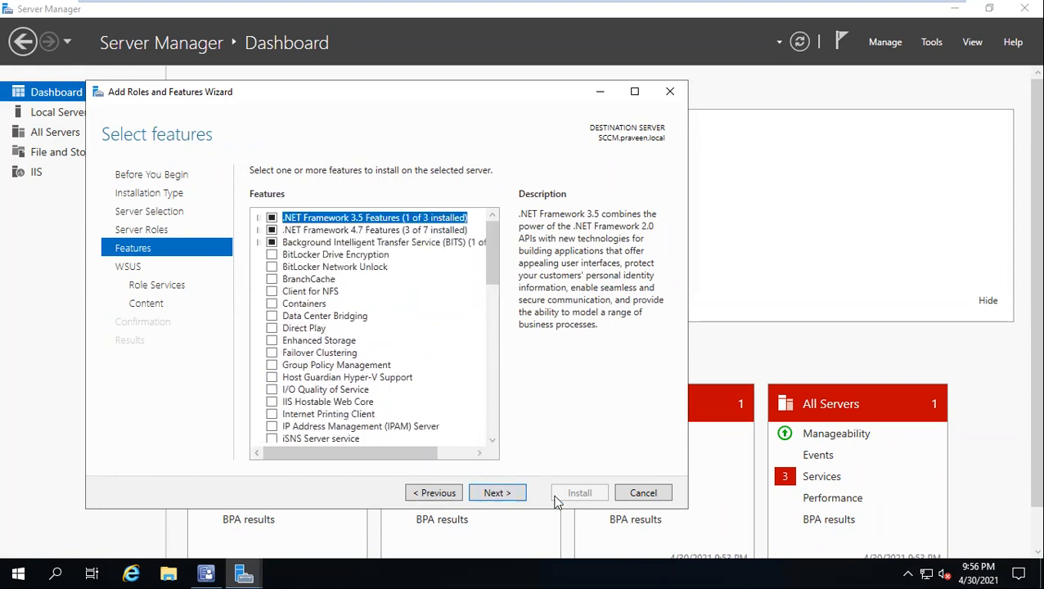
click(514, 497)
click(497, 494)
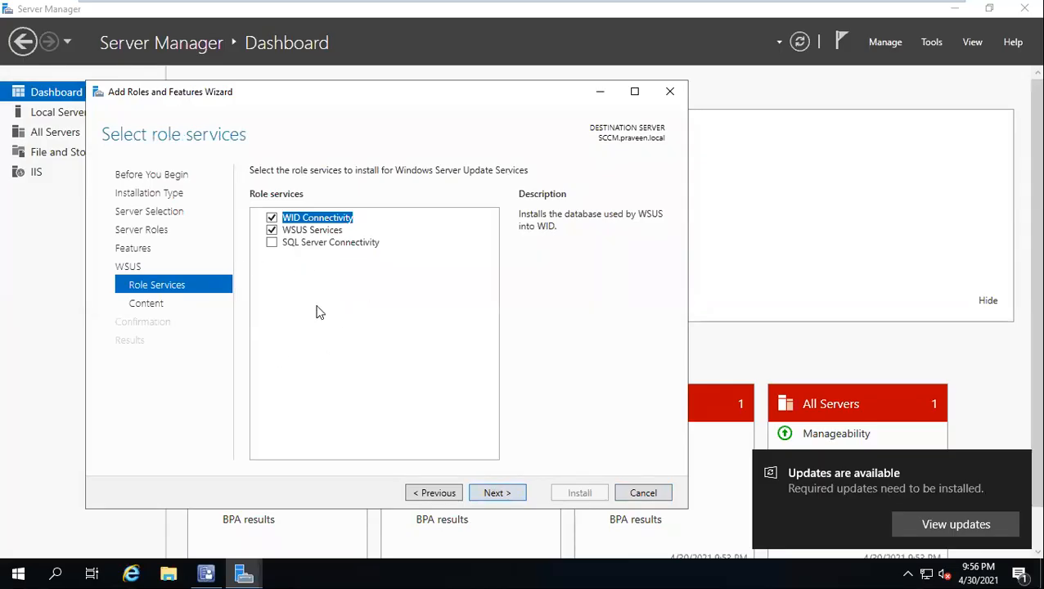
click(272, 219)
click(271, 244)
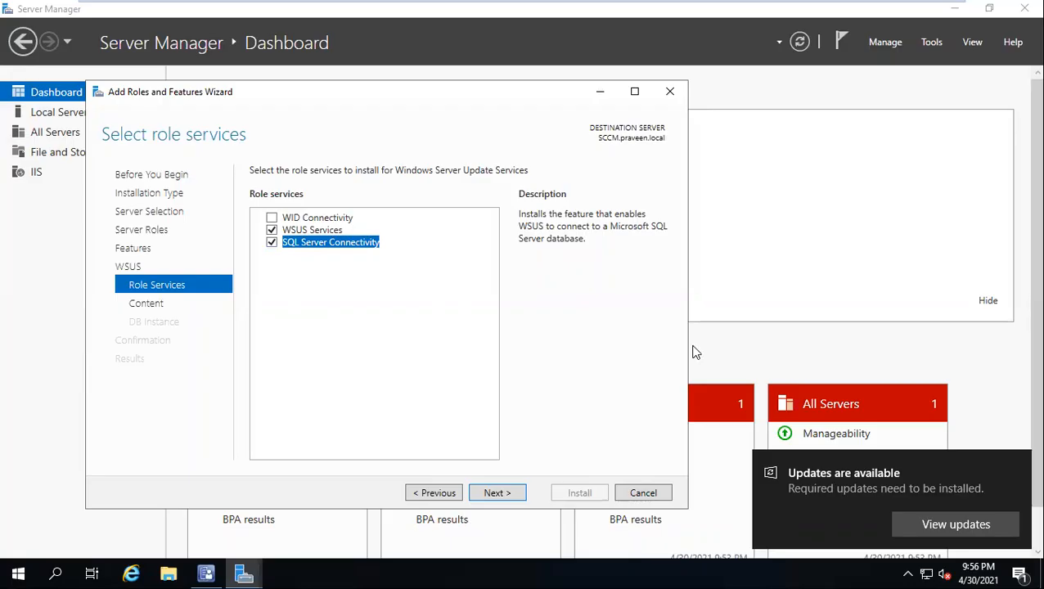
click(495, 492)
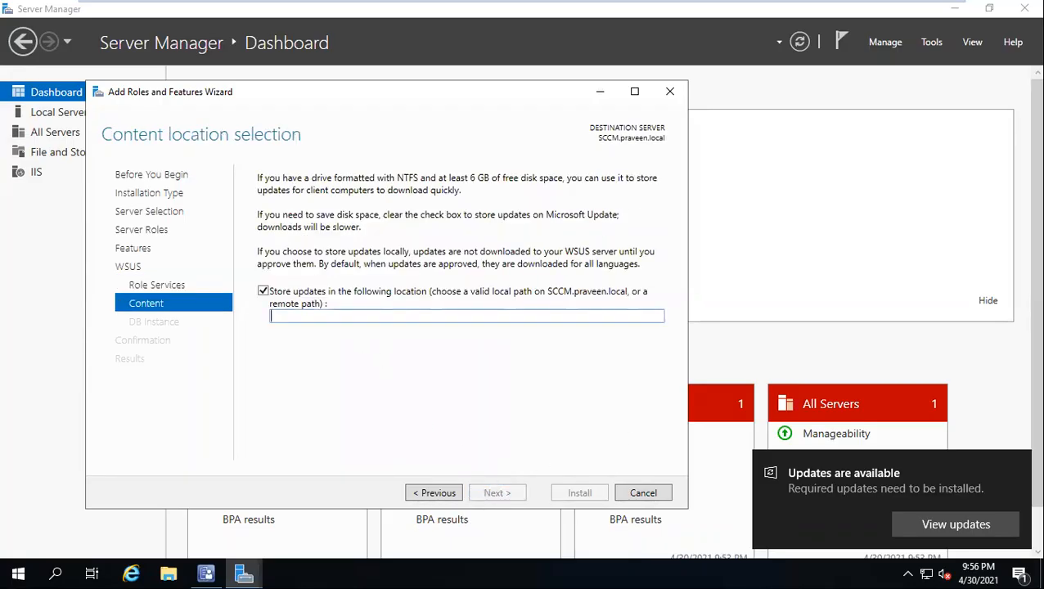
Step: Open File Explorer and create a folder named WSUS on New Volume (E:)
click(168, 571)
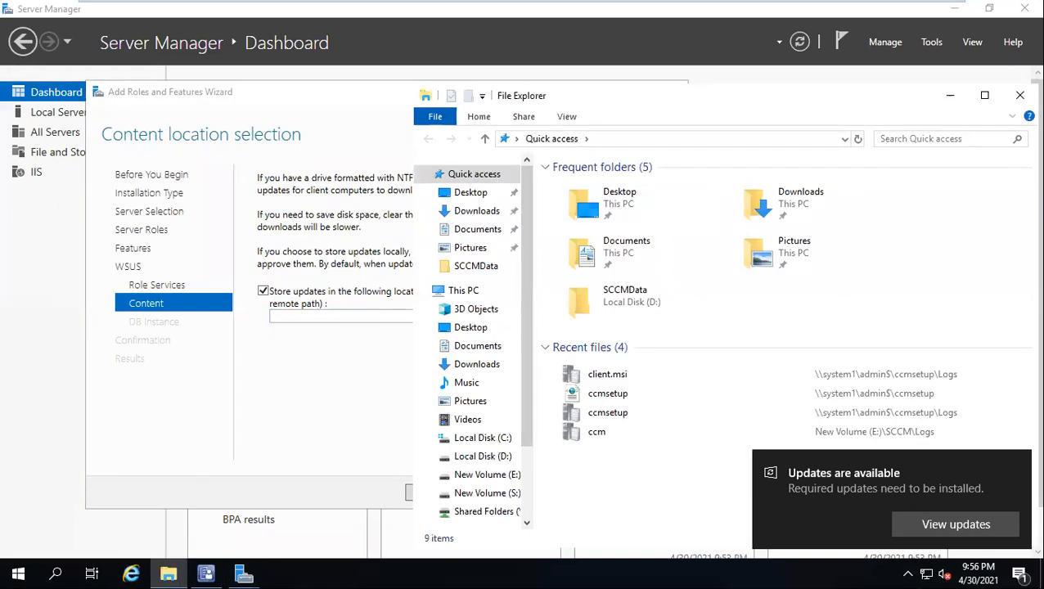
double_click(583, 84)
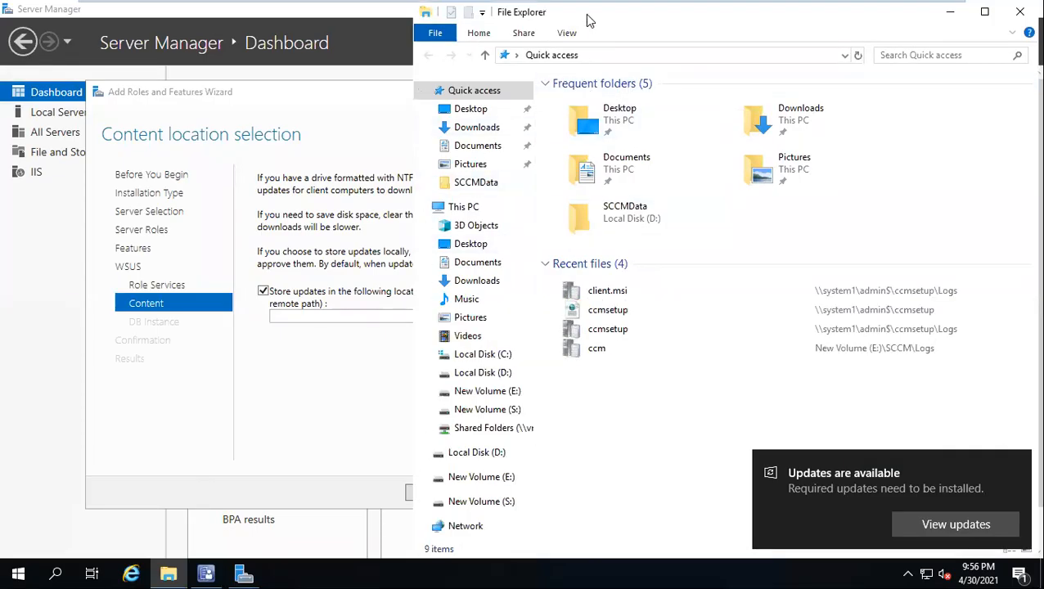
drag(671, 17, 501, 99)
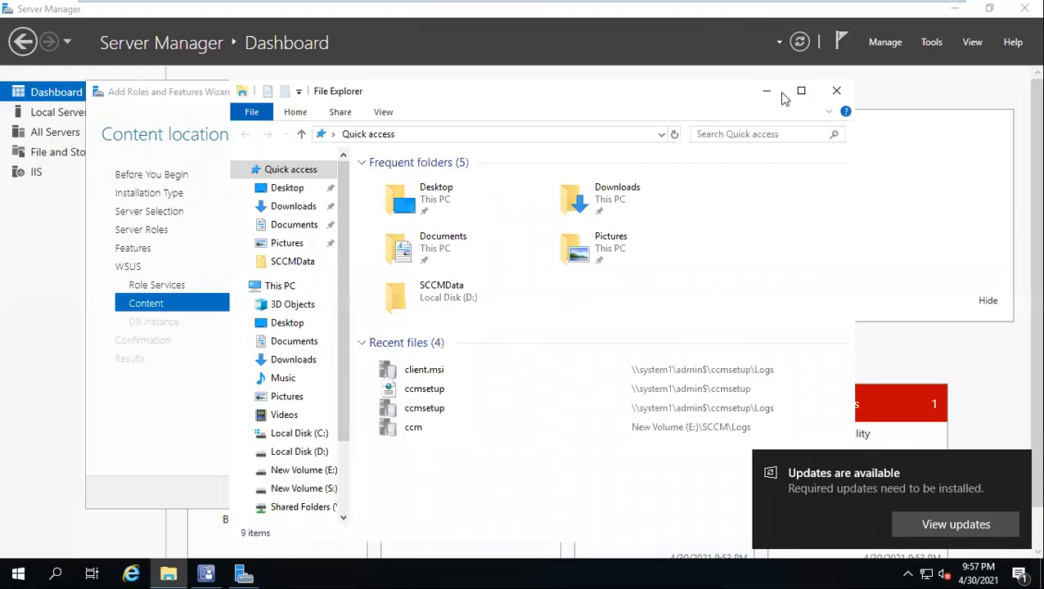
click(801, 91)
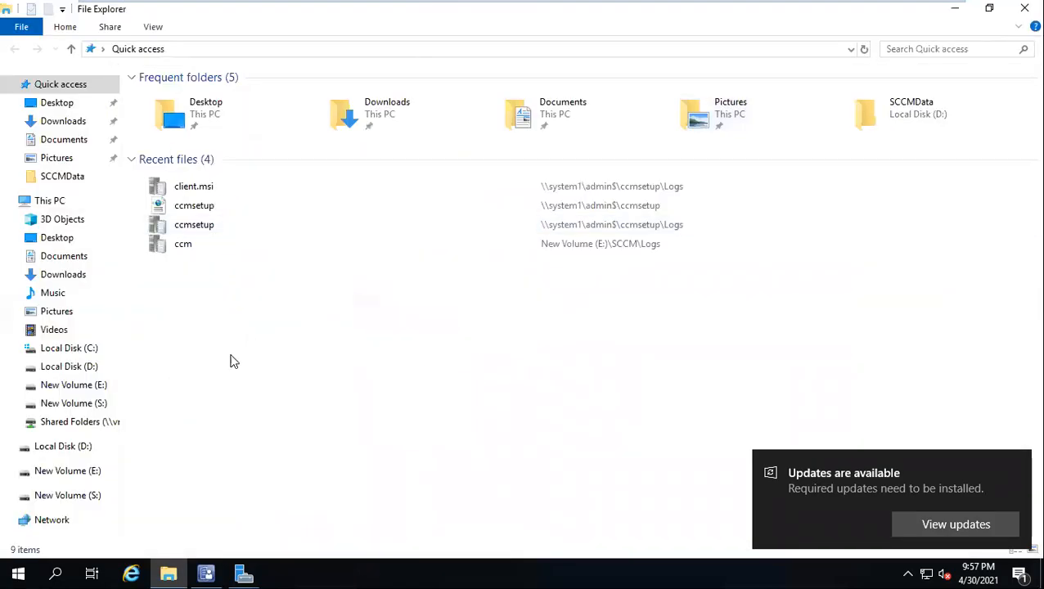
click(60, 473)
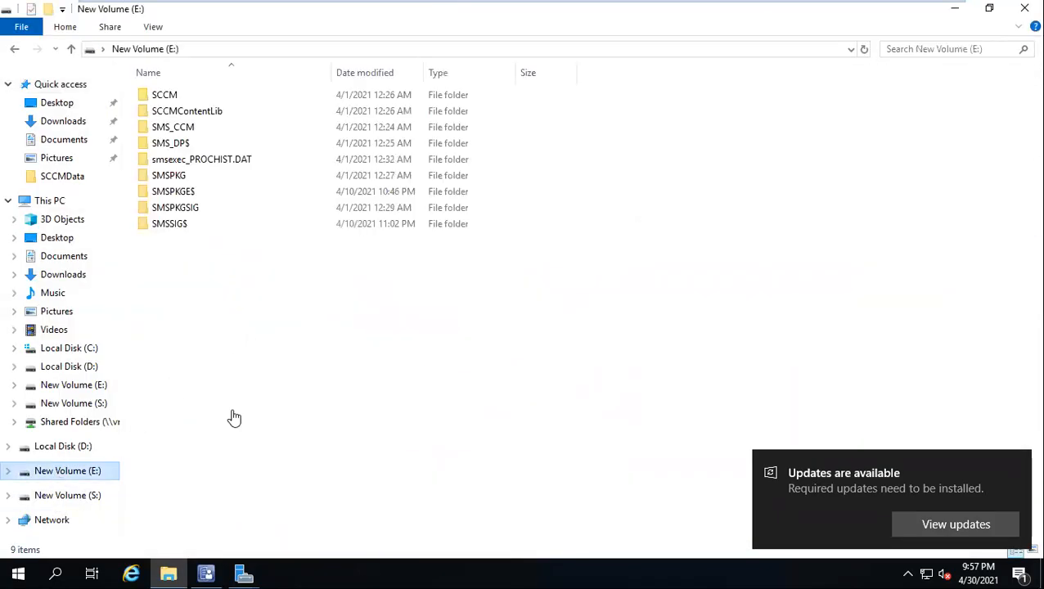
right_click(219, 280)
mouse_move(265, 449)
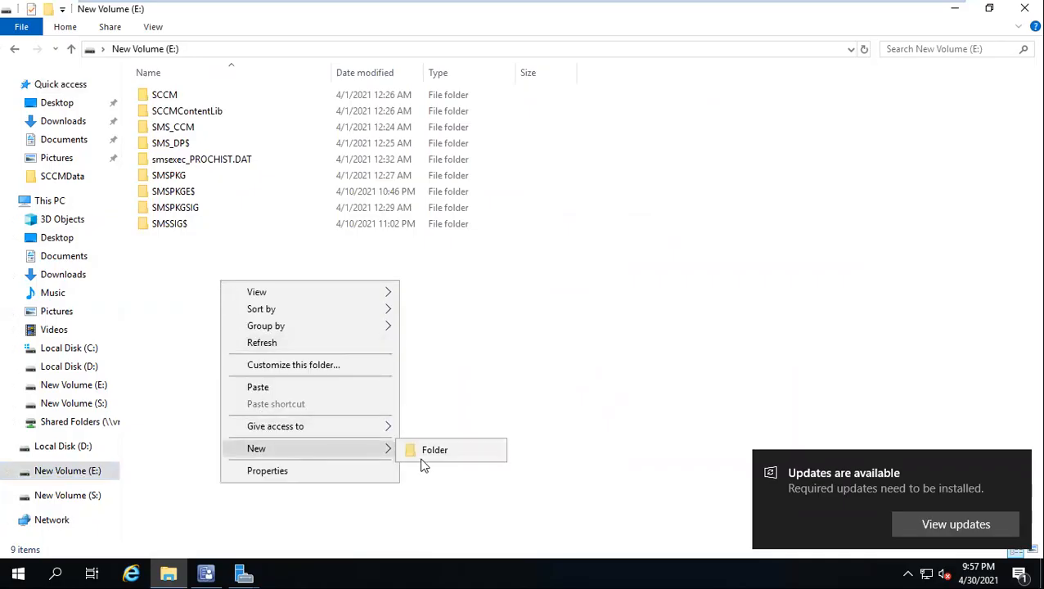
click(436, 453)
text(W)
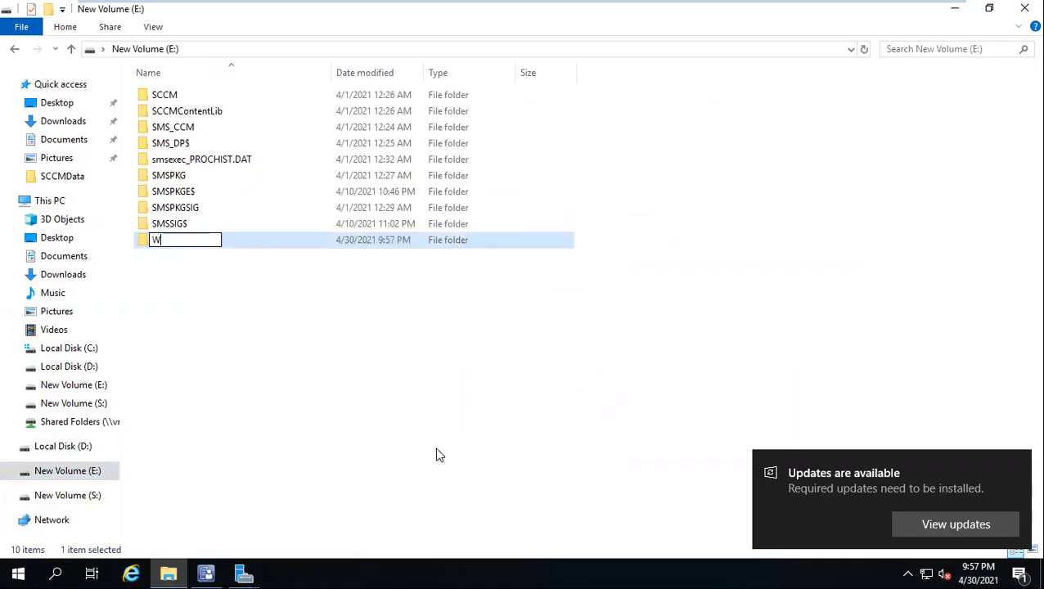
text(SUS)
click(202, 259)
Step: Copy the path of the new WSUS folder and set E:\WSUS as the wizard's update storage location
double_click(185, 240)
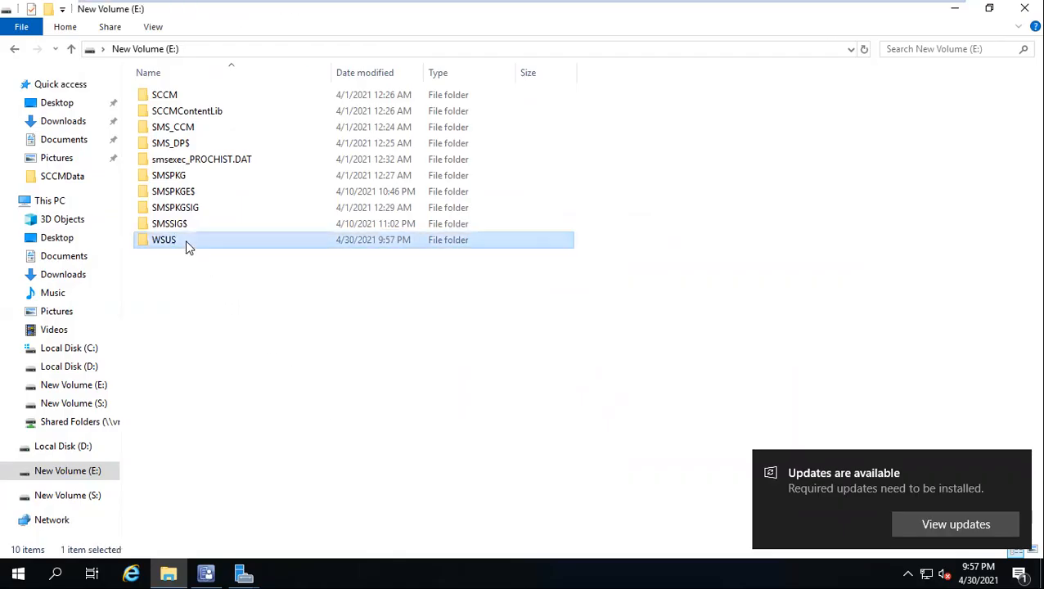
click(382, 52)
key(ctrl+c)
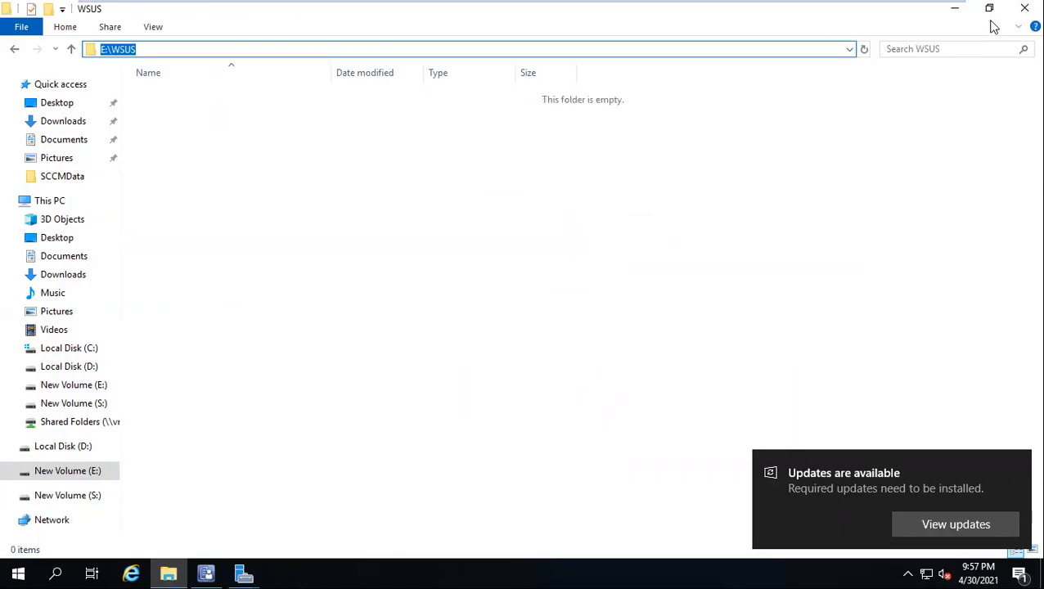
click(955, 8)
key(ctrl+v)
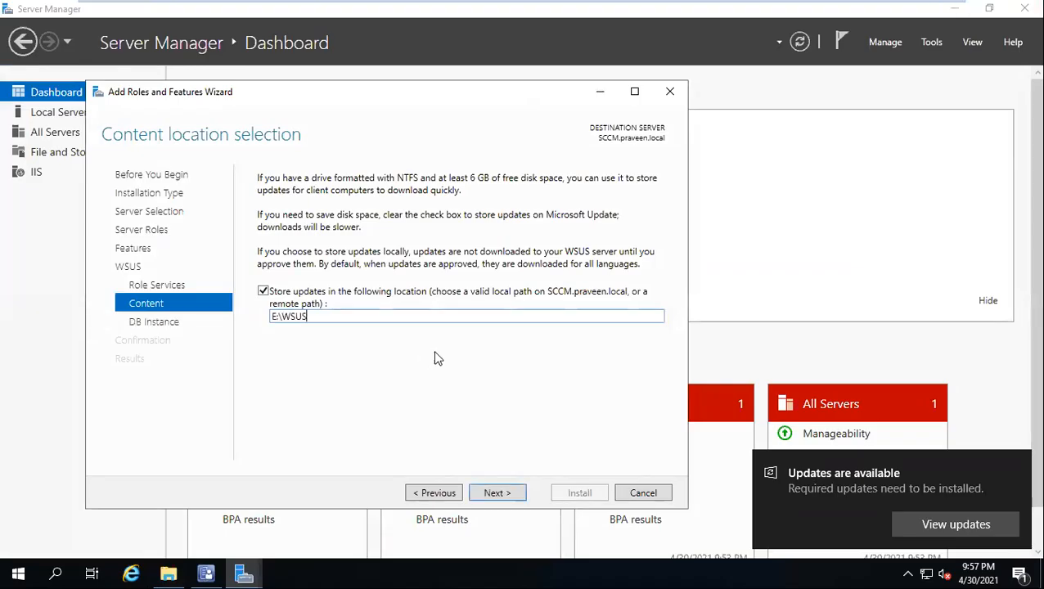
Step: Continue to the database instance selection and check the connection with the database server name left blank
click(494, 493)
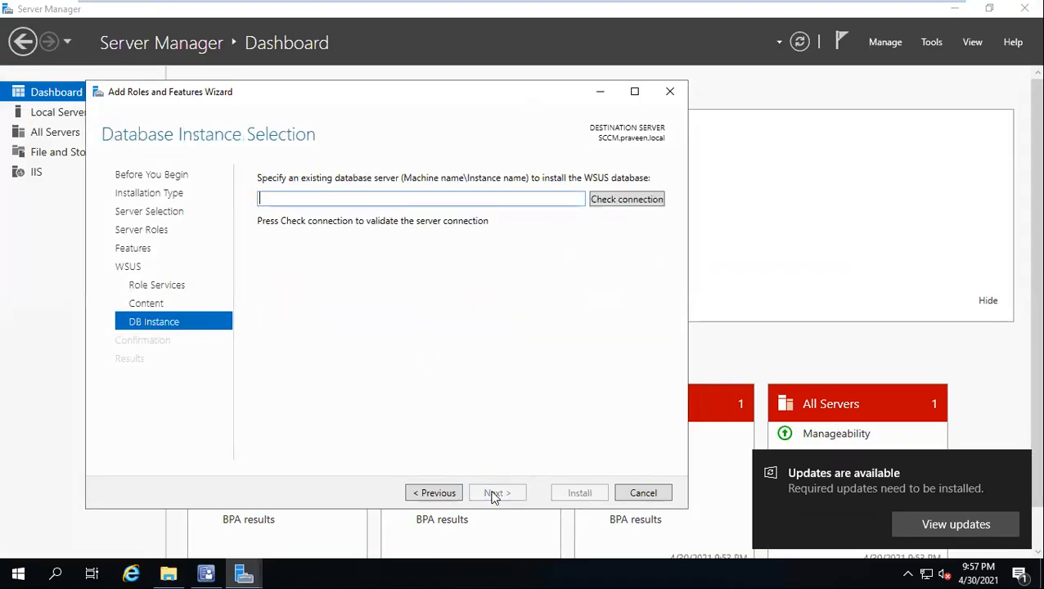
click(607, 203)
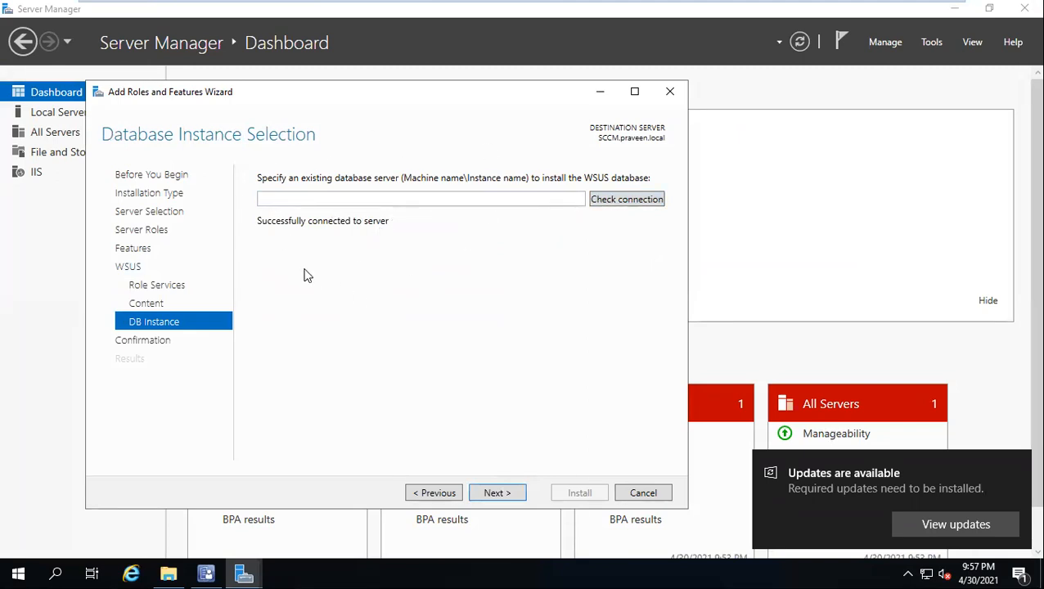
click(292, 199)
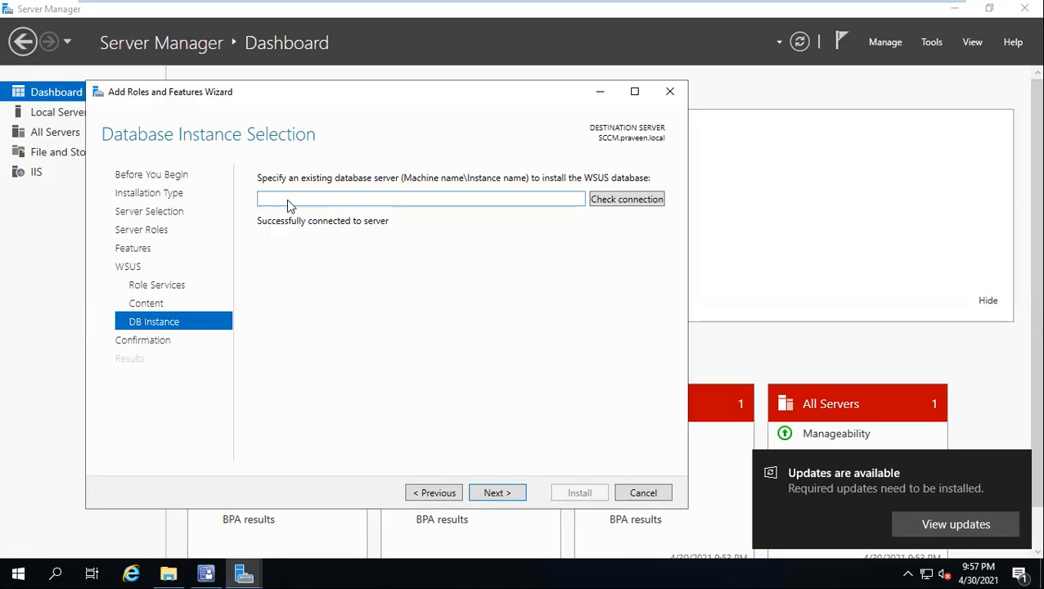
Step: Find SQL Server 2014 Management Studio among the installed Microsoft SQL Server 2014 programs and launch it
key(super+r)
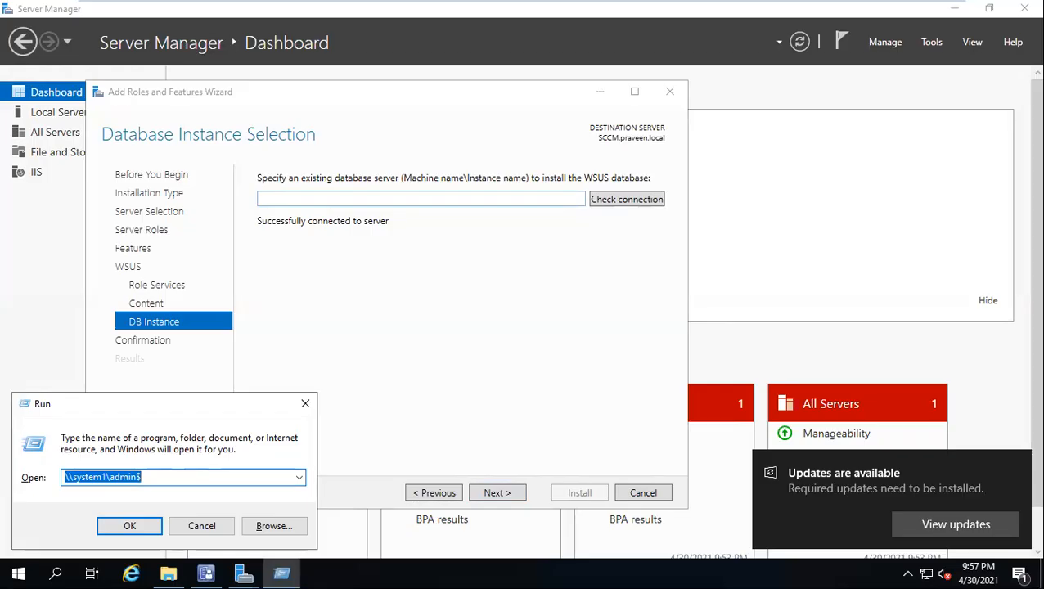
text(SSMS)
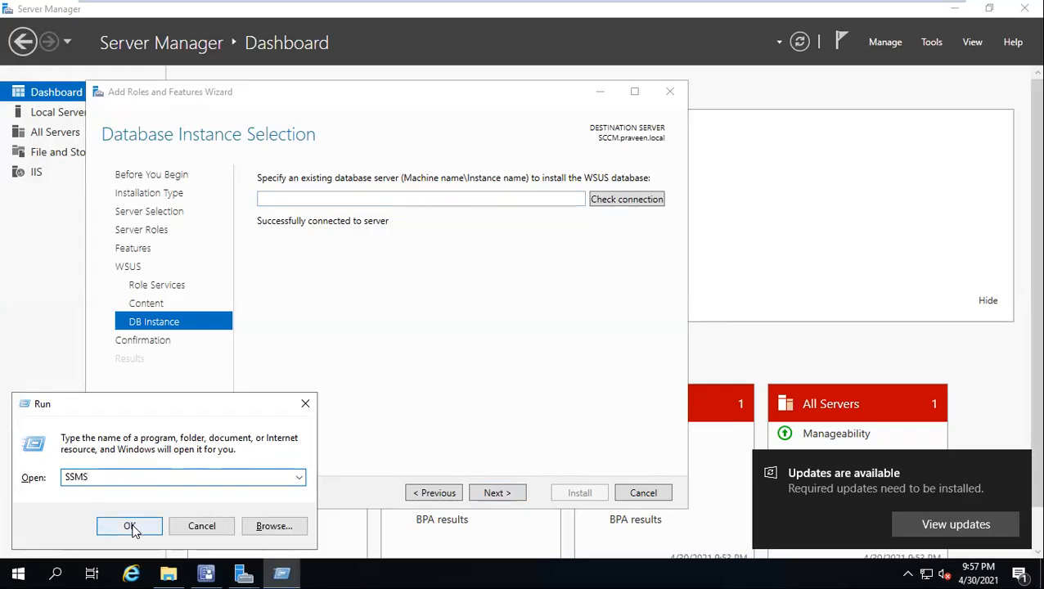
click(18, 573)
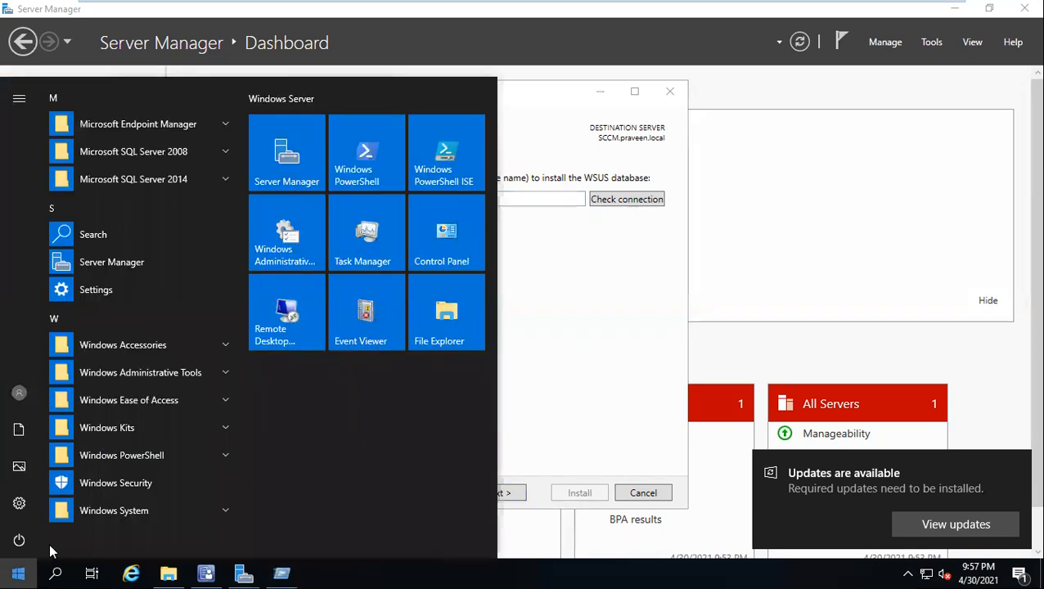
click(132, 182)
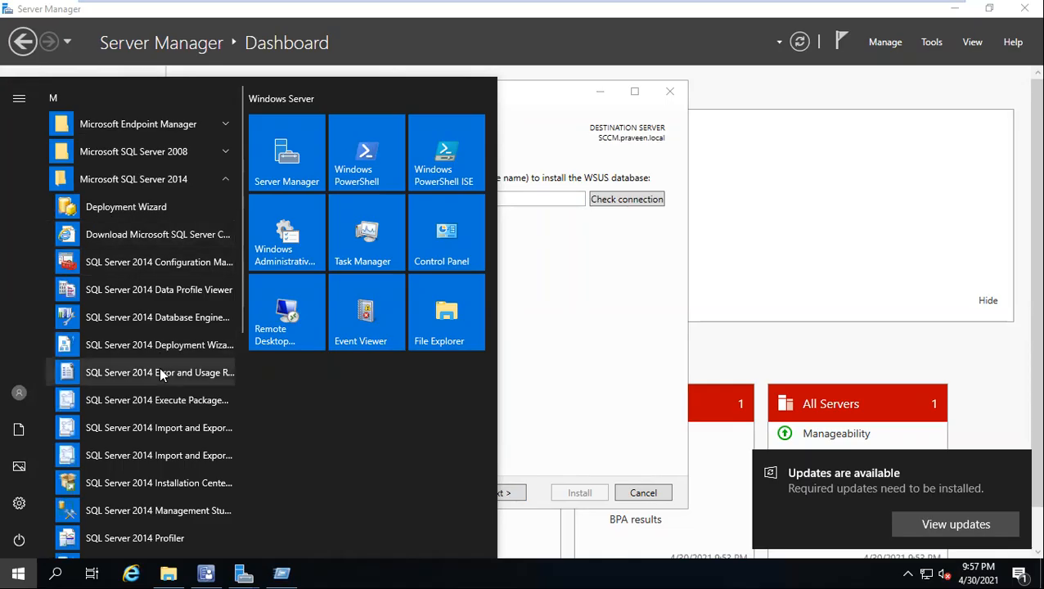
scroll(160, 374, down, 5)
scroll(160, 373, up, 5)
click(131, 156)
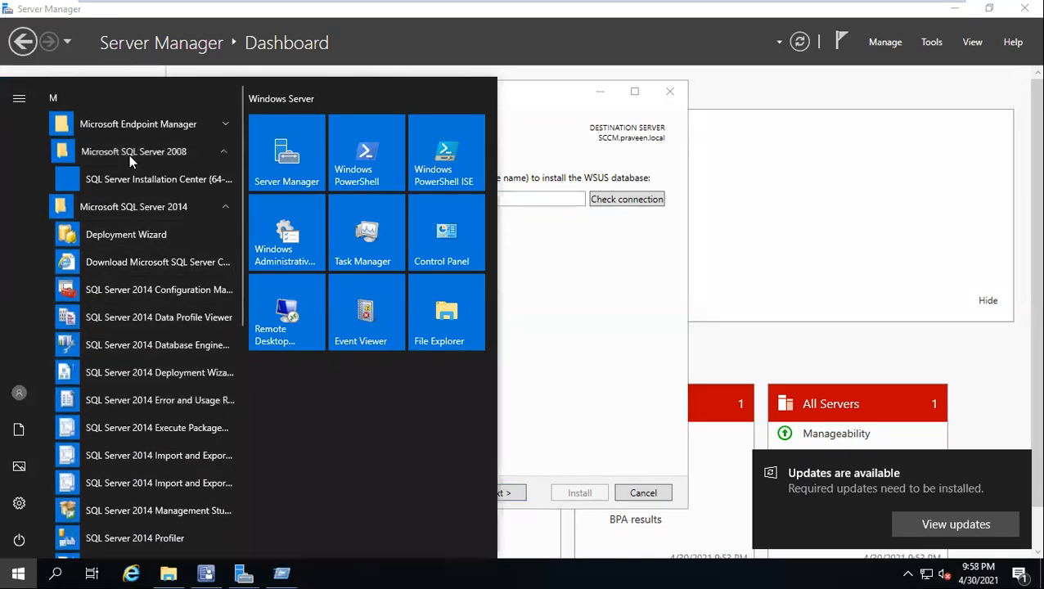
scroll(154, 237, down, 2)
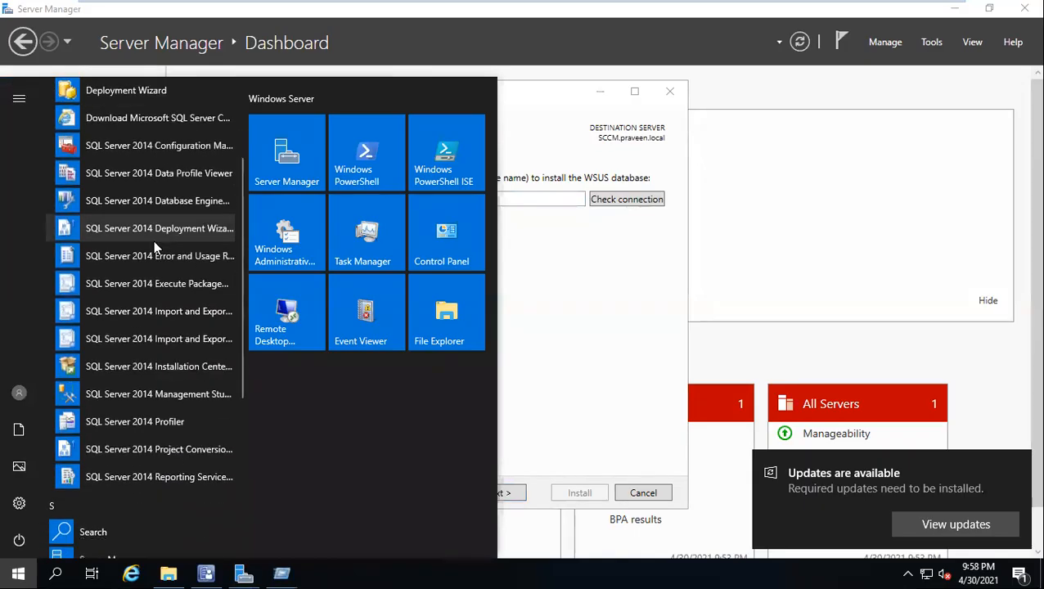
scroll(156, 247, down, 2)
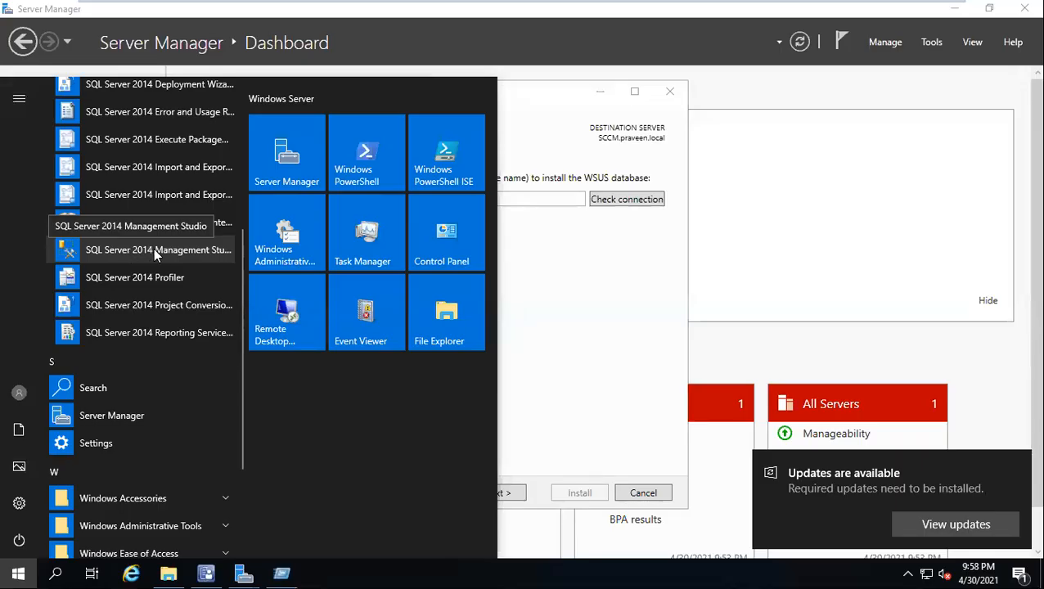
click(162, 250)
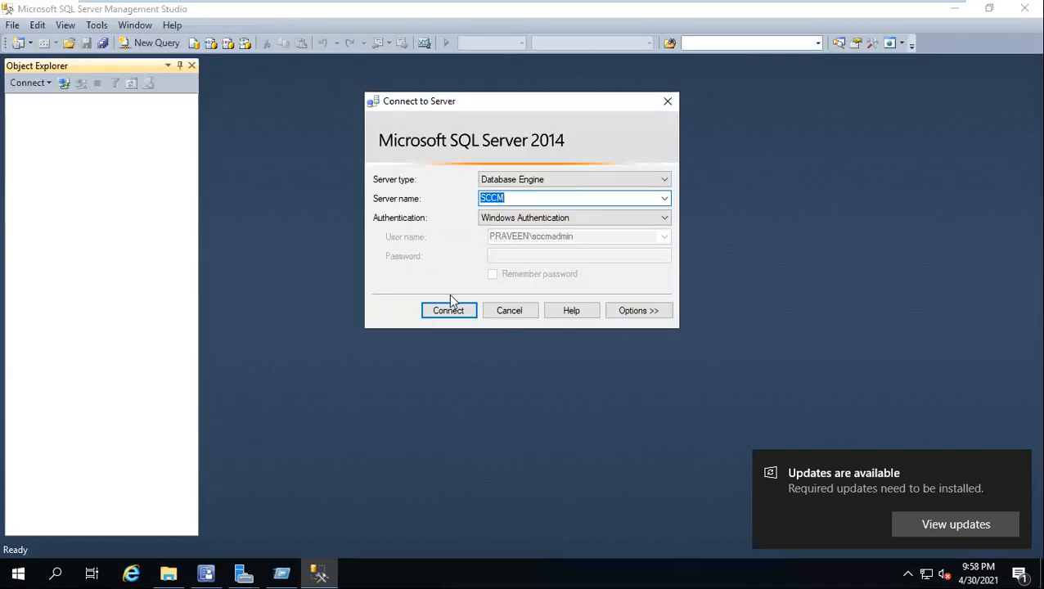
Step: Connect to the SCCM database engine with Windows Authentication, view its list of databases and minimize Management Studio
click(446, 309)
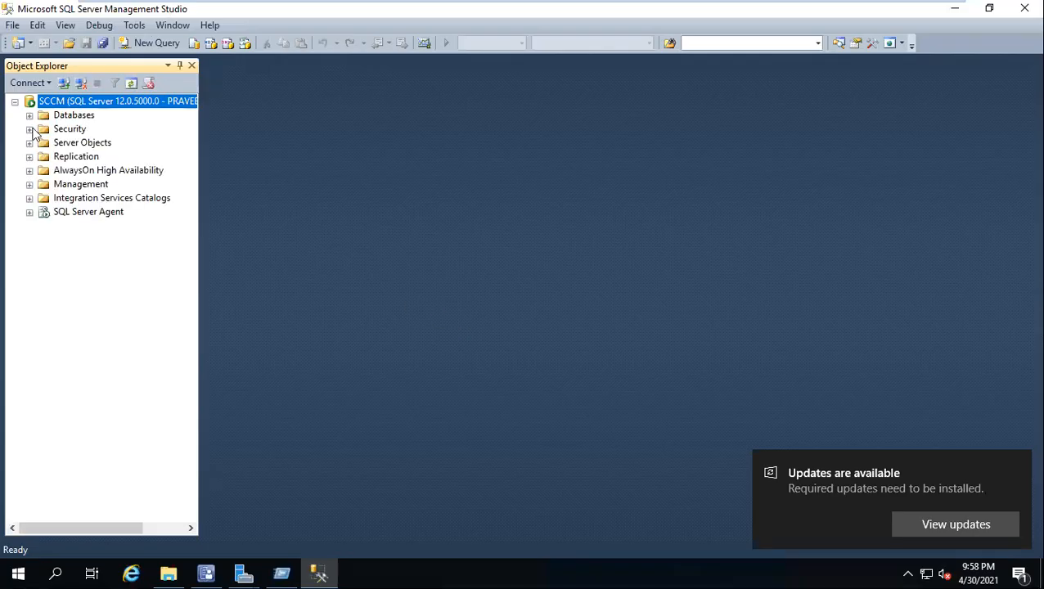
click(29, 115)
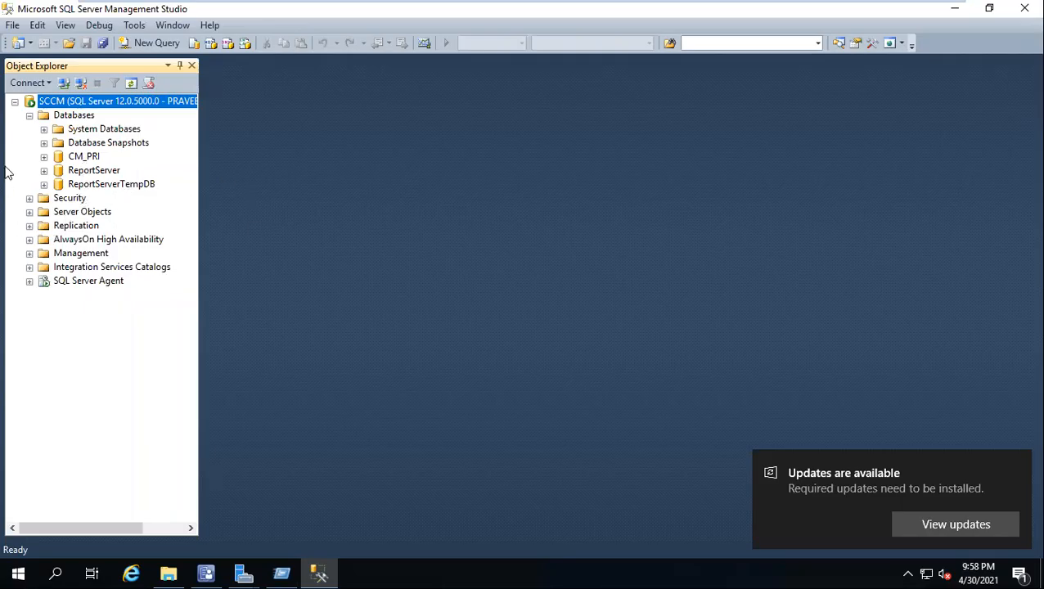
click(955, 8)
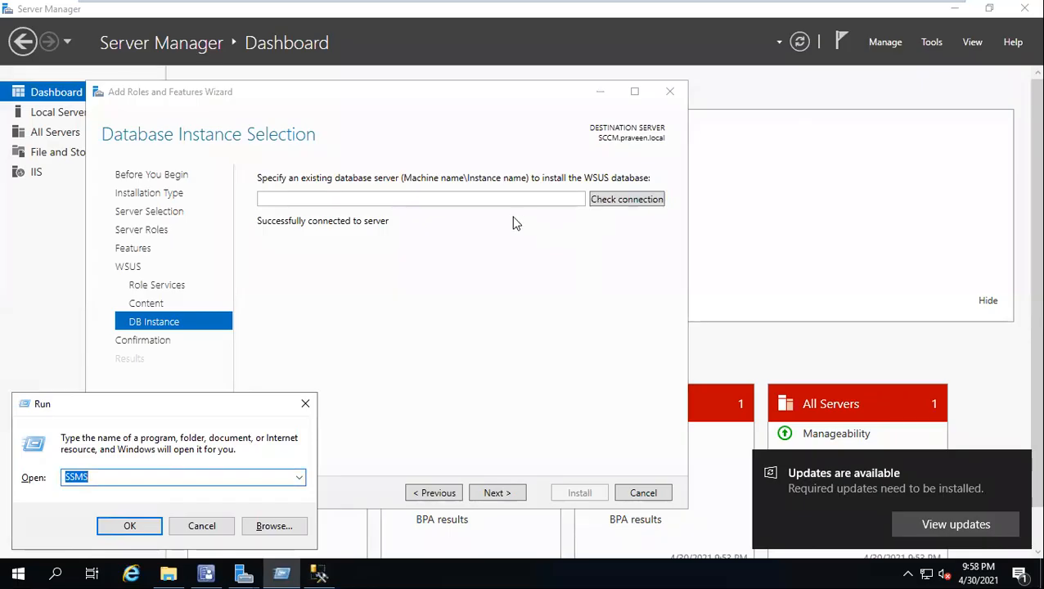
Step: Launch IIS Manager by running INETMGR and expand the SCCM server to show its application pools and sites
key(BackSpace)
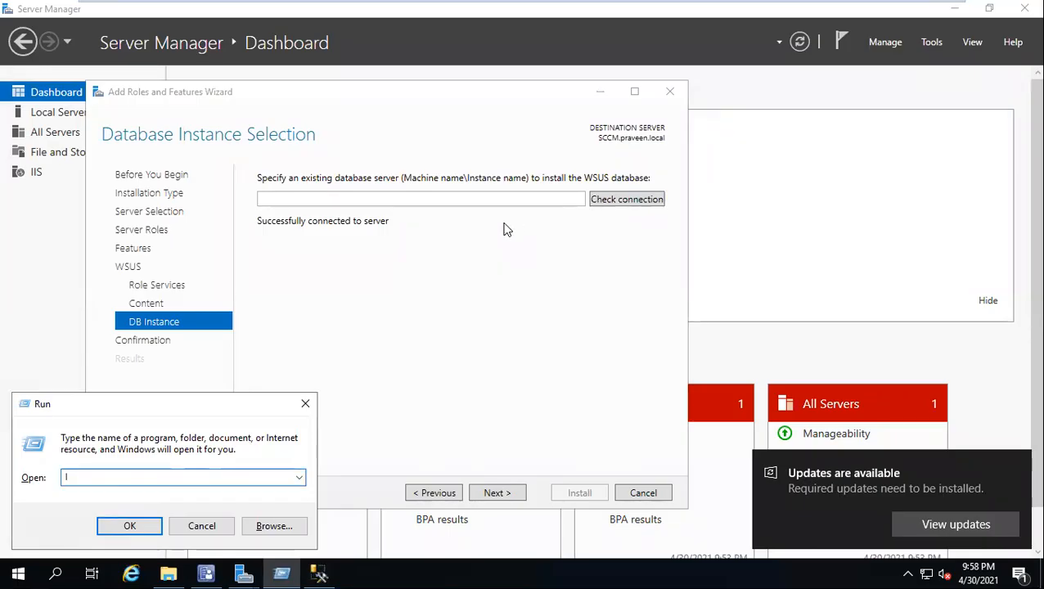
text(INETMGR)
click(125, 526)
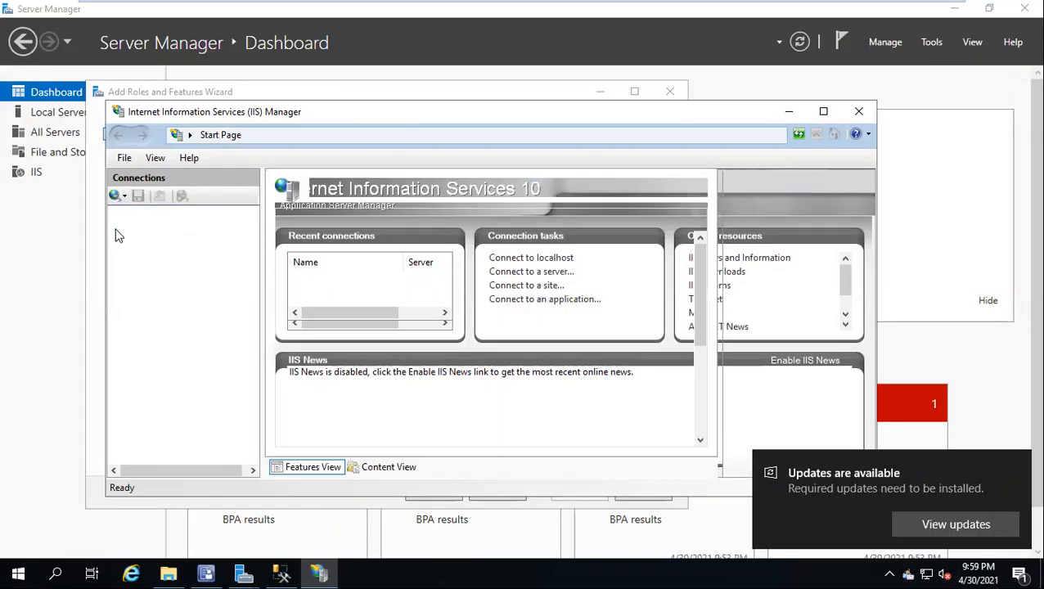
click(116, 229)
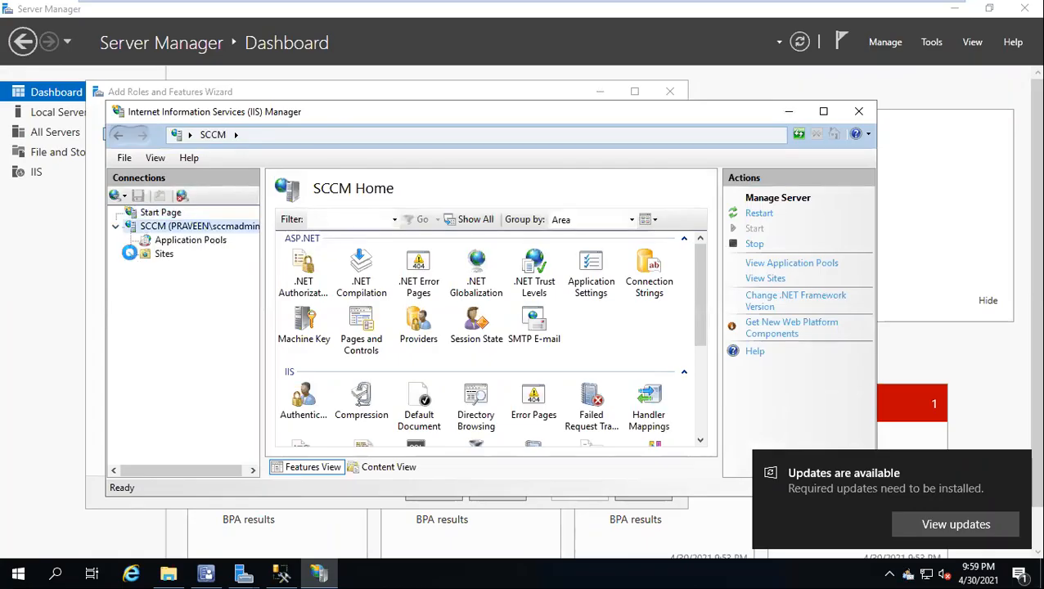
Step: Expand the sites in a maximized IIS Manager, dismiss the notifications, and list the application pools with the Name column widened
click(131, 255)
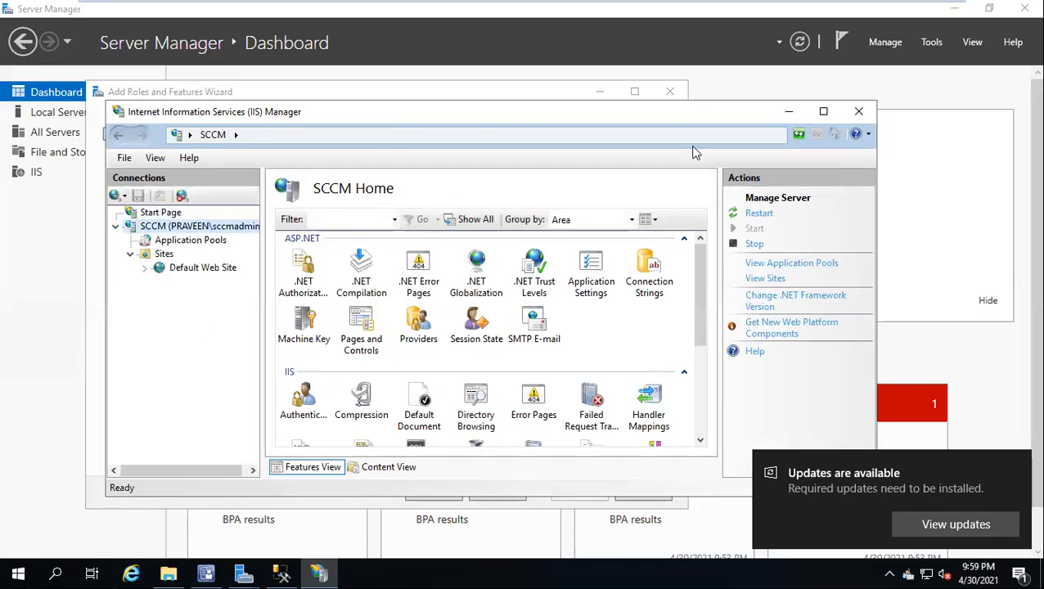
click(825, 113)
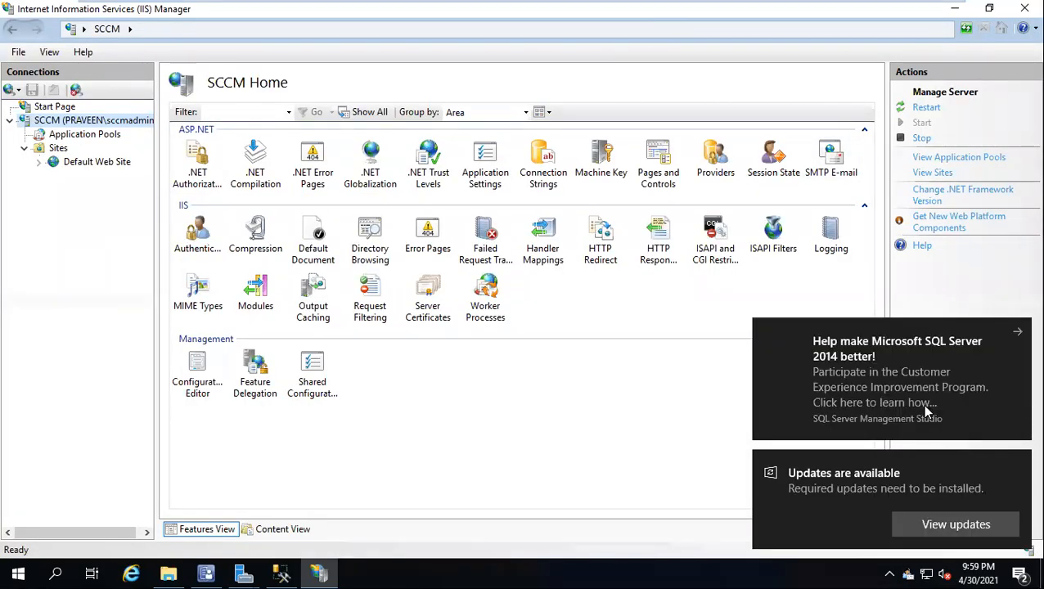
click(1019, 334)
click(1020, 334)
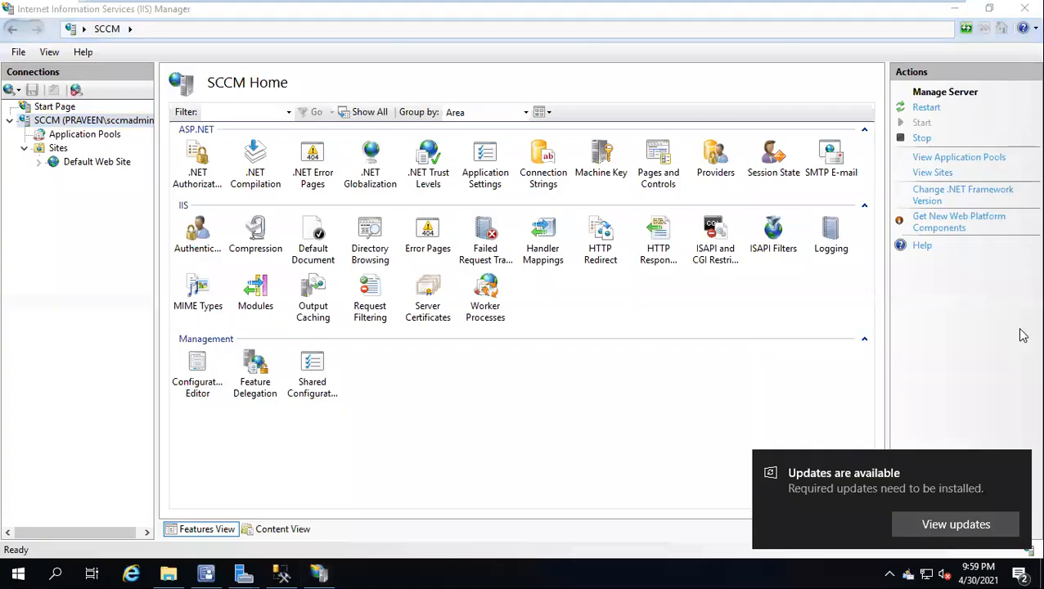
click(1019, 464)
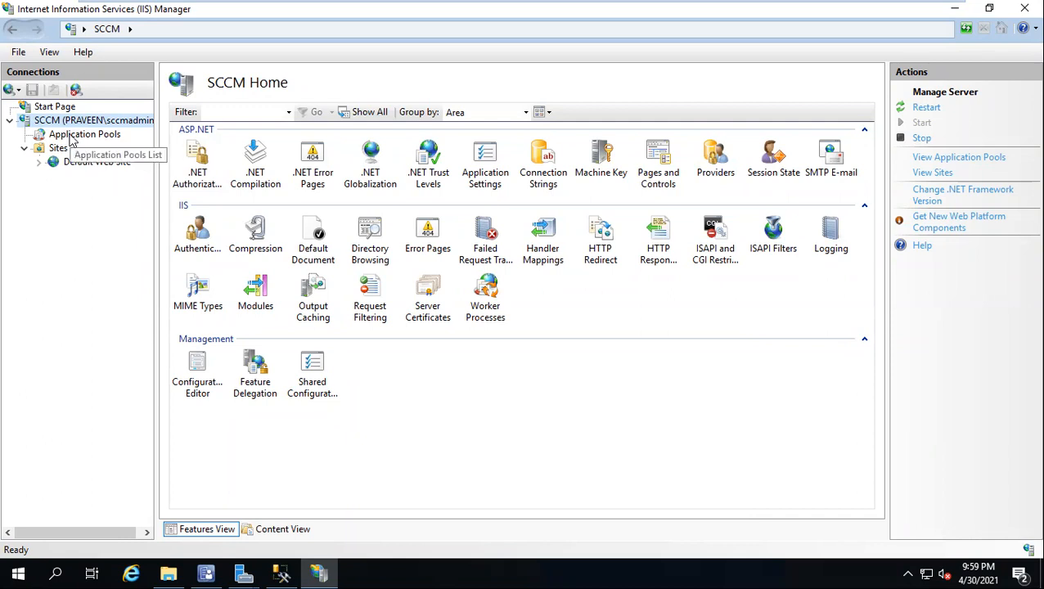
click(73, 137)
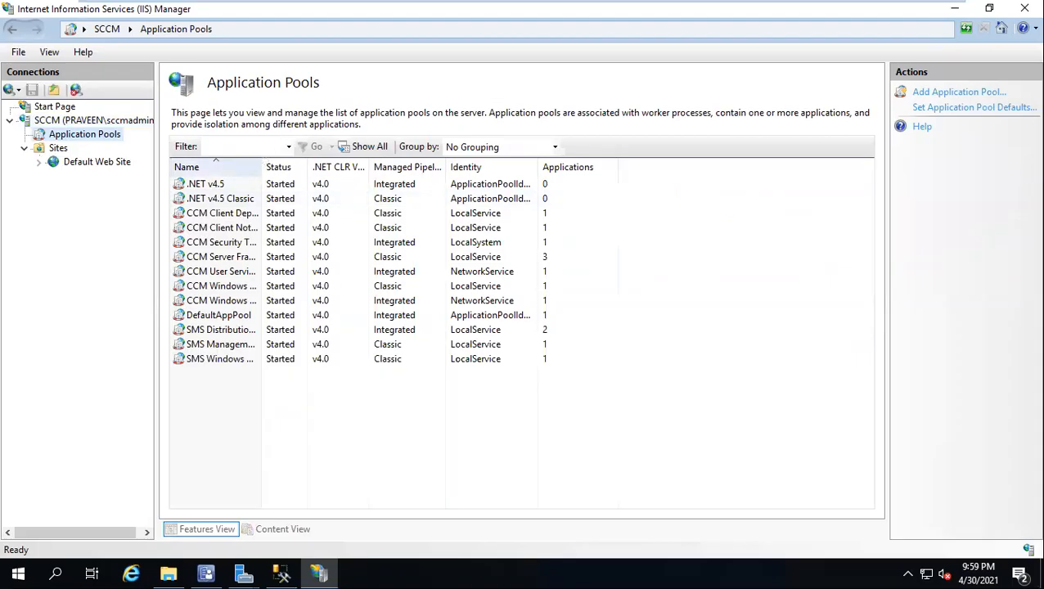
drag(263, 168, 448, 168)
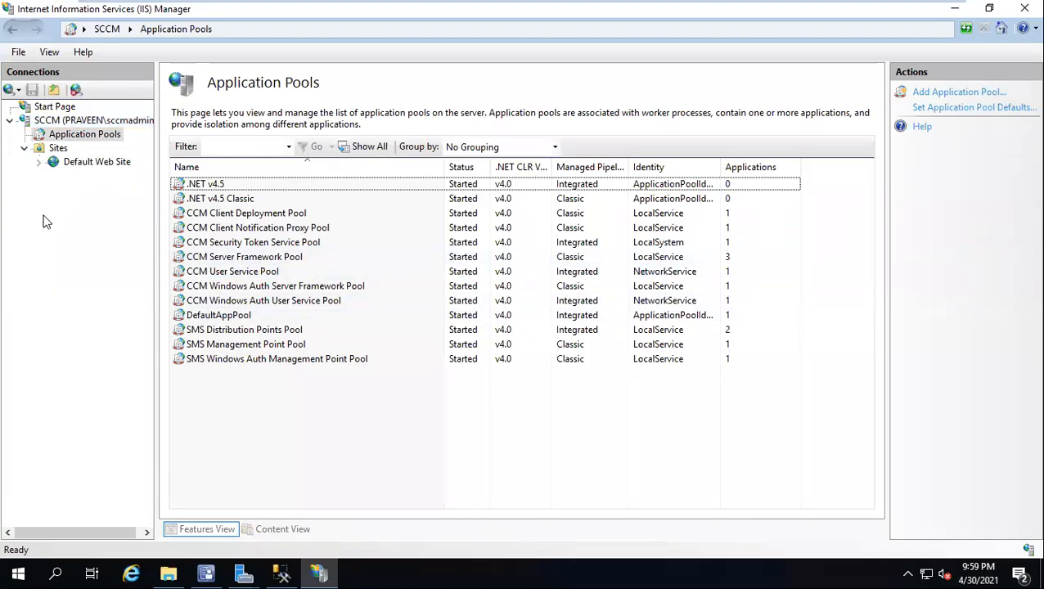
Step: Return to the Add Roles and Features Wizard, continue to the confirmation page and install the WSUS role
click(954, 8)
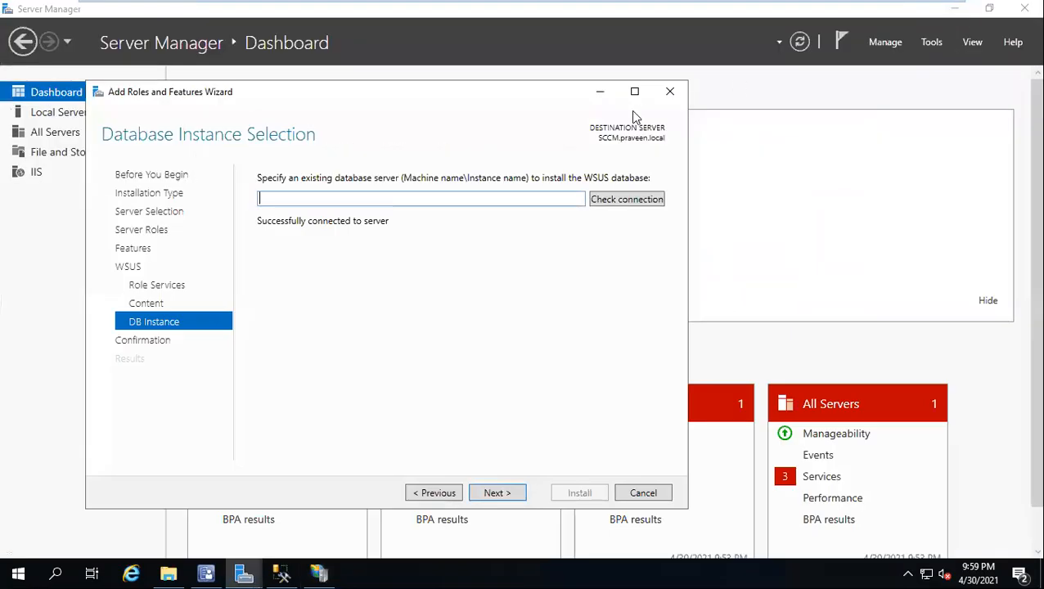
click(496, 494)
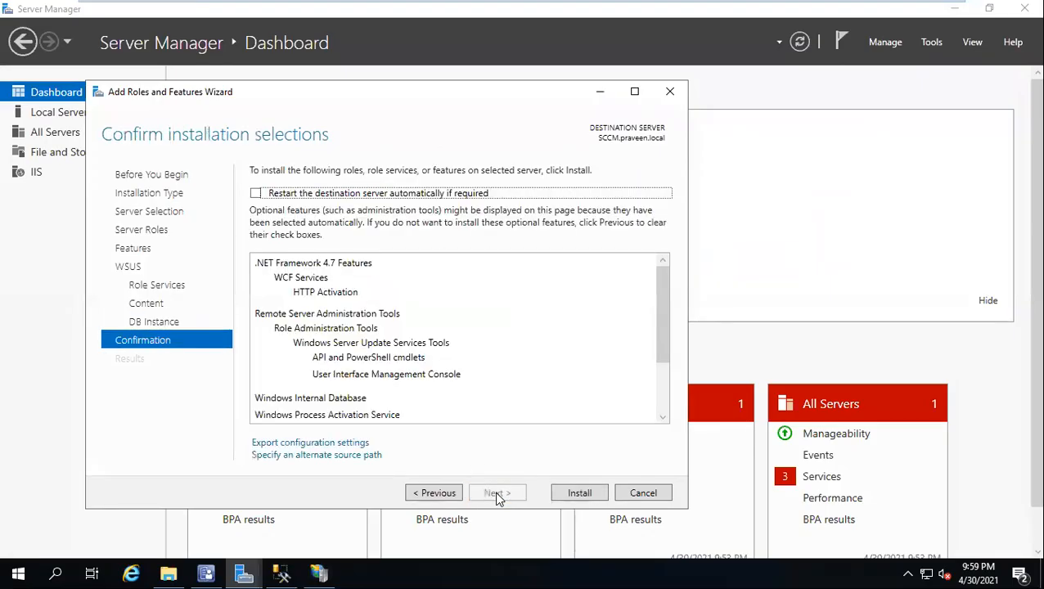
click(580, 493)
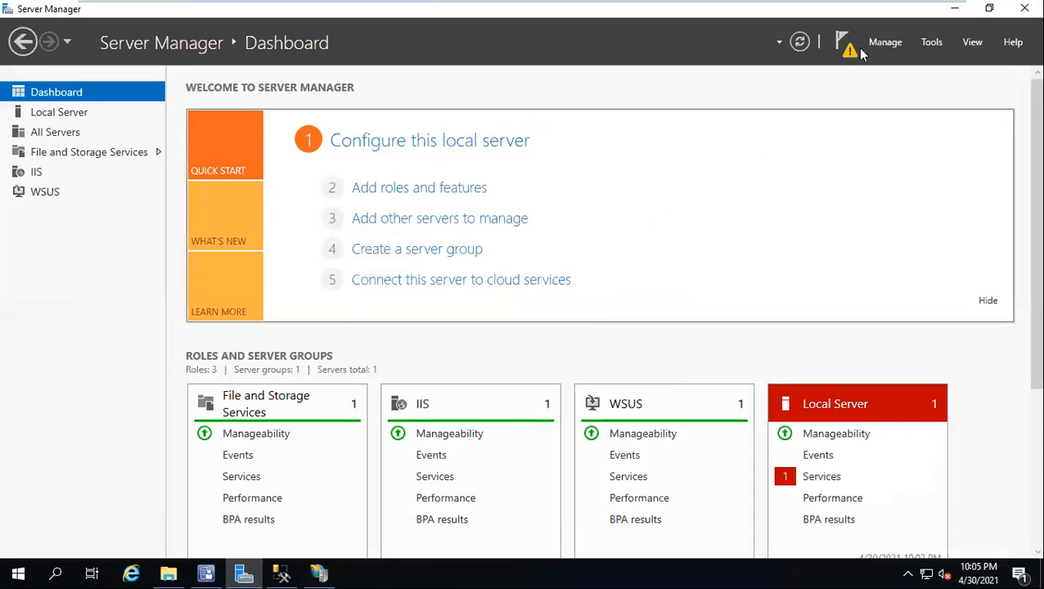
Step: Try to launch the WSUS post-installation tasks from the Server Manager notifications and check their status
click(842, 43)
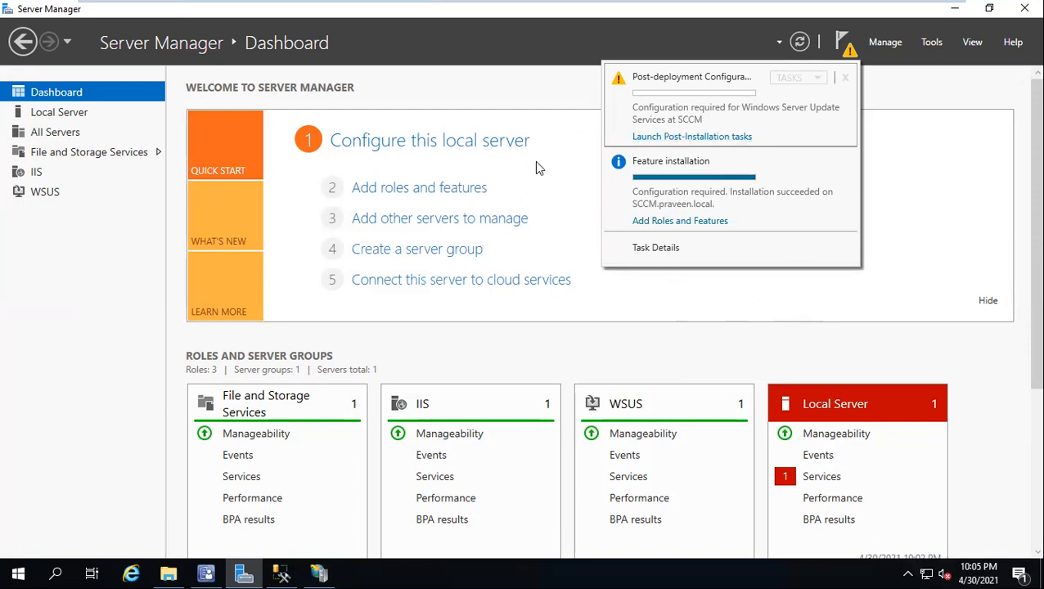
click(664, 136)
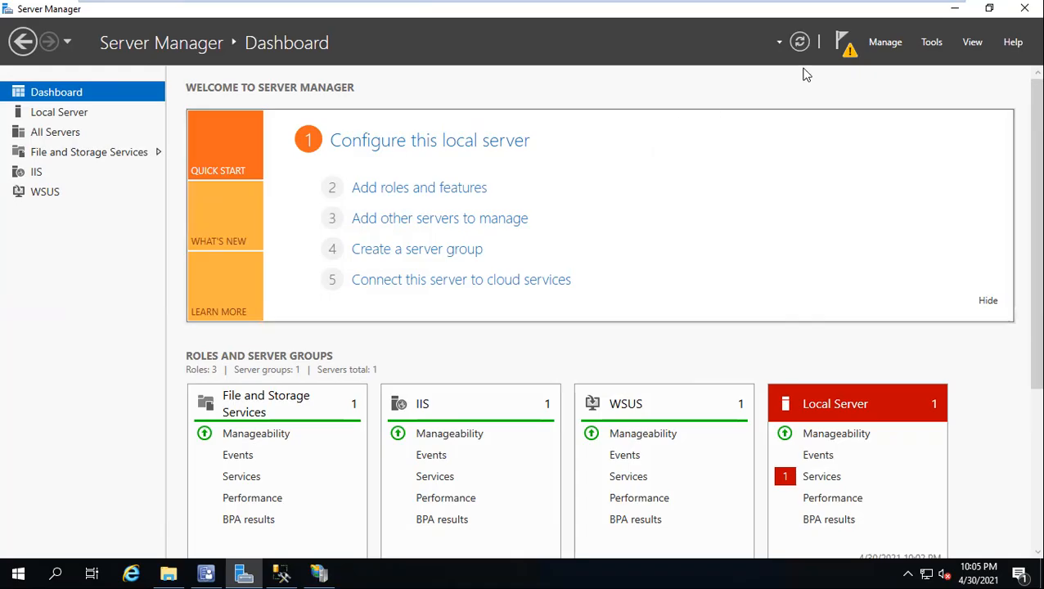
click(843, 43)
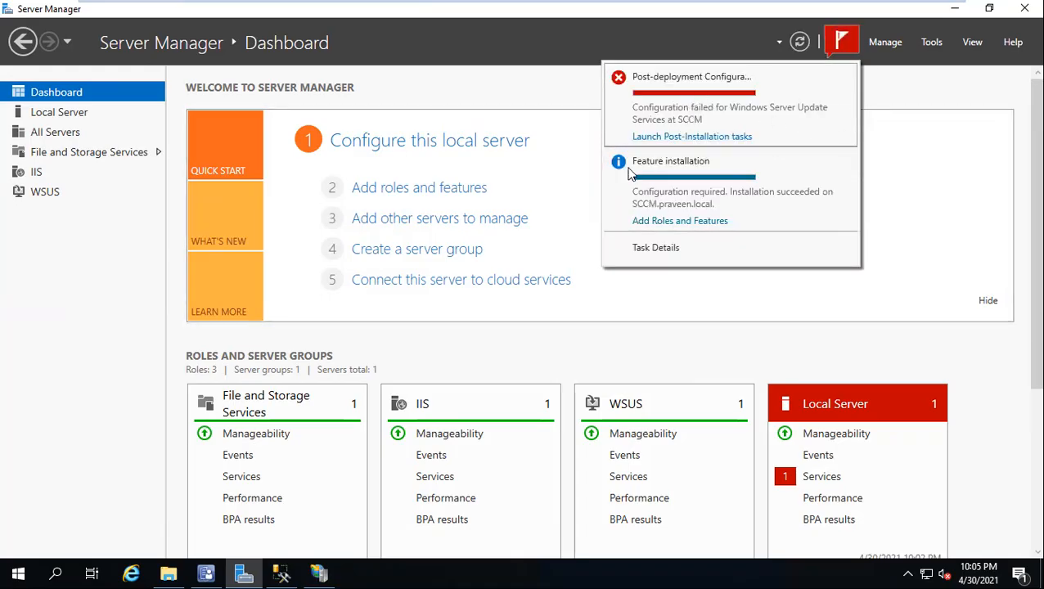
Step: Search for WSUS, launch Windows Server Update Services with elevation allowed, and enter SCCM as the DB instance
click(3, 573)
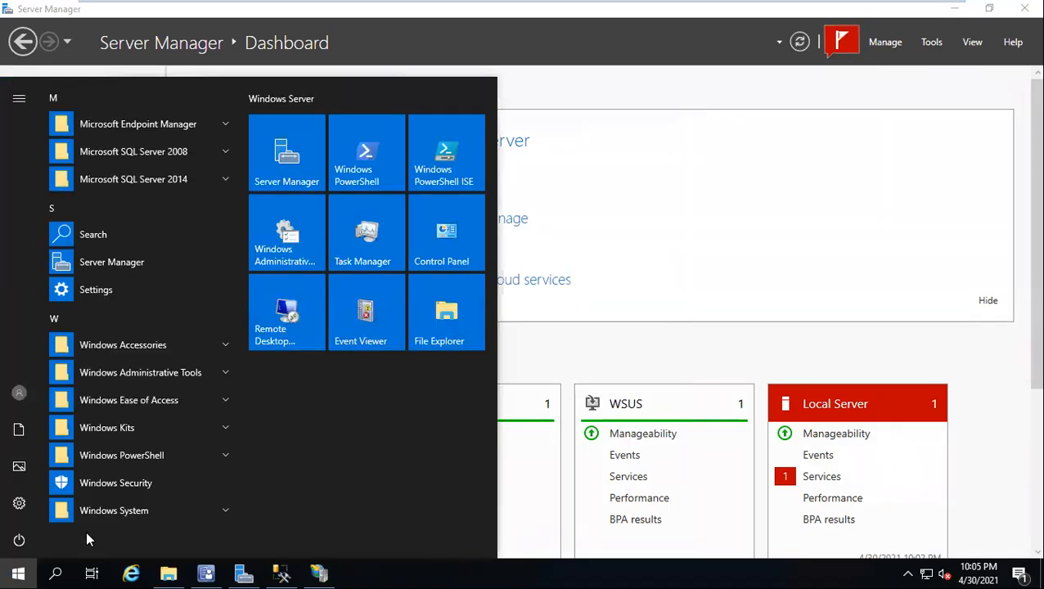
click(91, 329)
text(WS)
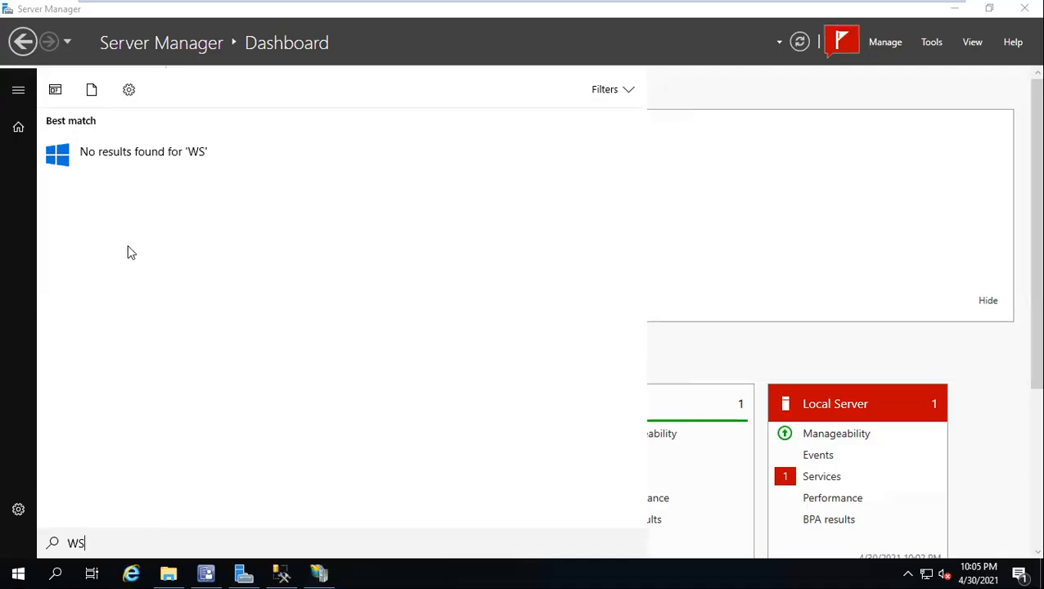
text(US)
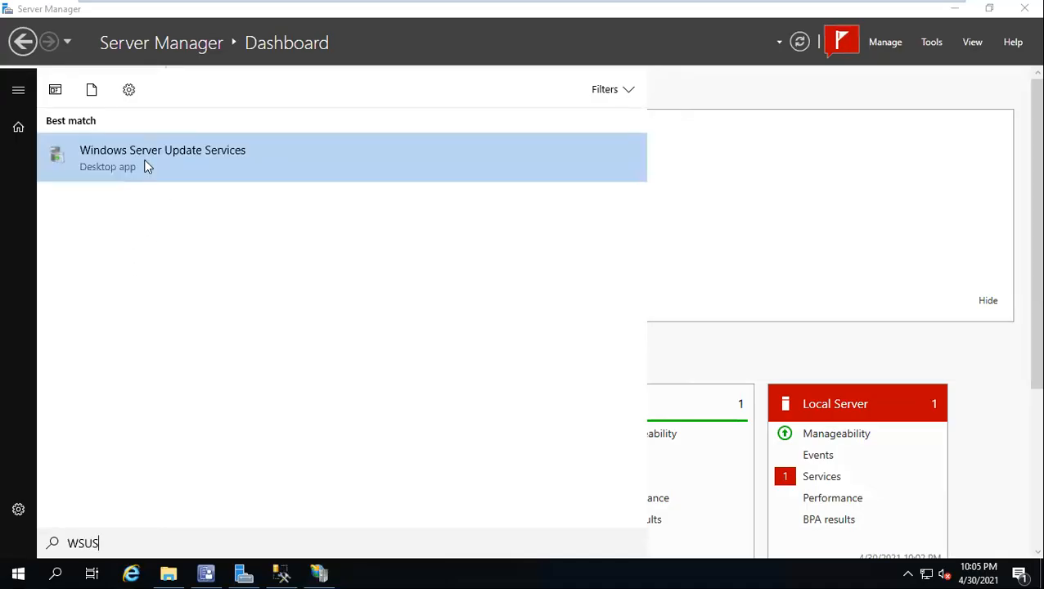
click(147, 167)
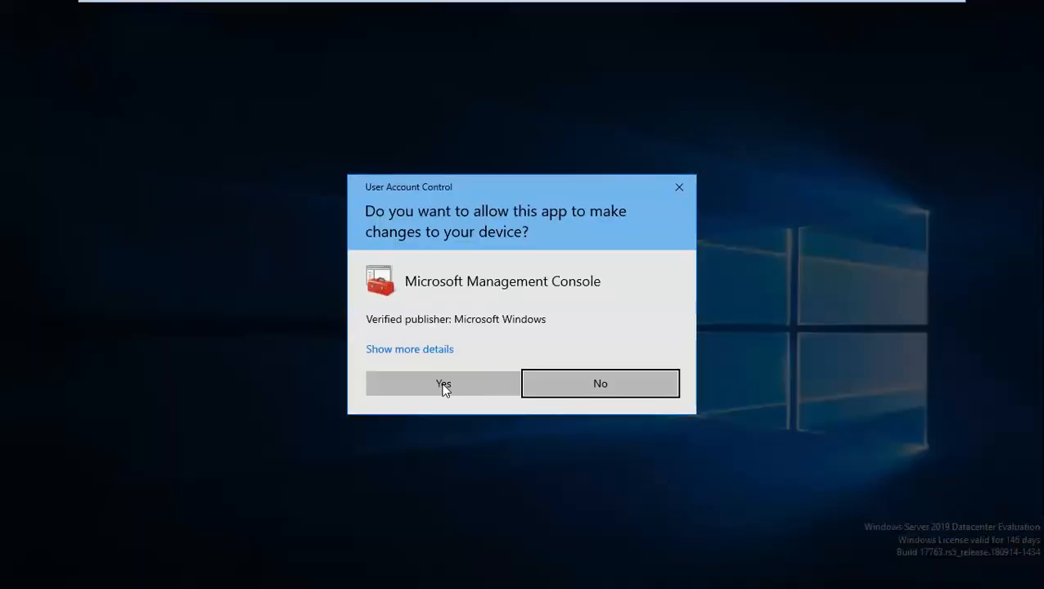
click(443, 386)
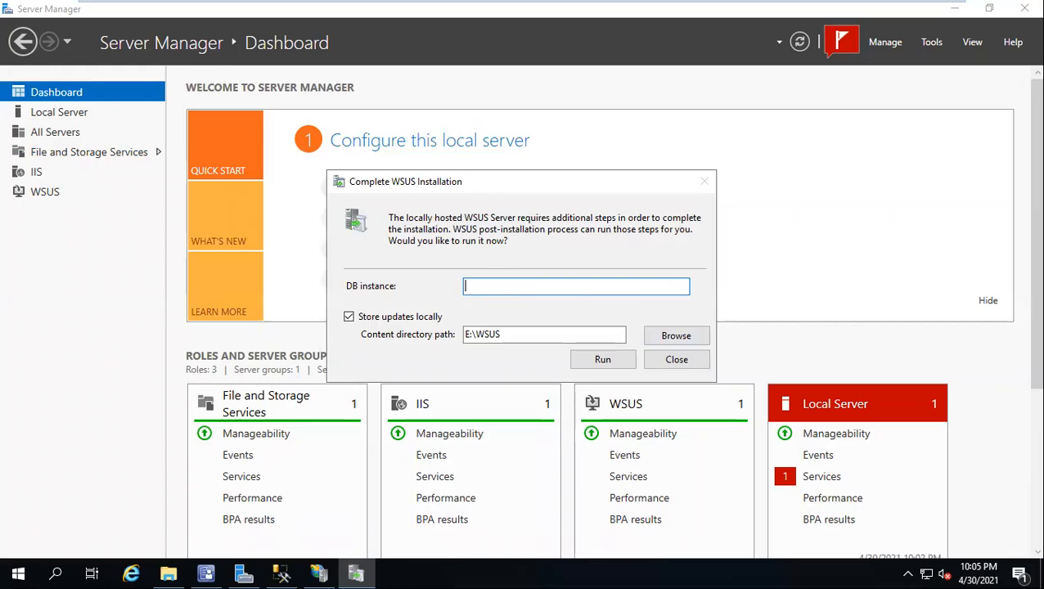
text(S)
text(M)
Step: Refresh the SCCM server in SQL Server Management Studio and the application pools in IIS Manager to review both lists
click(281, 574)
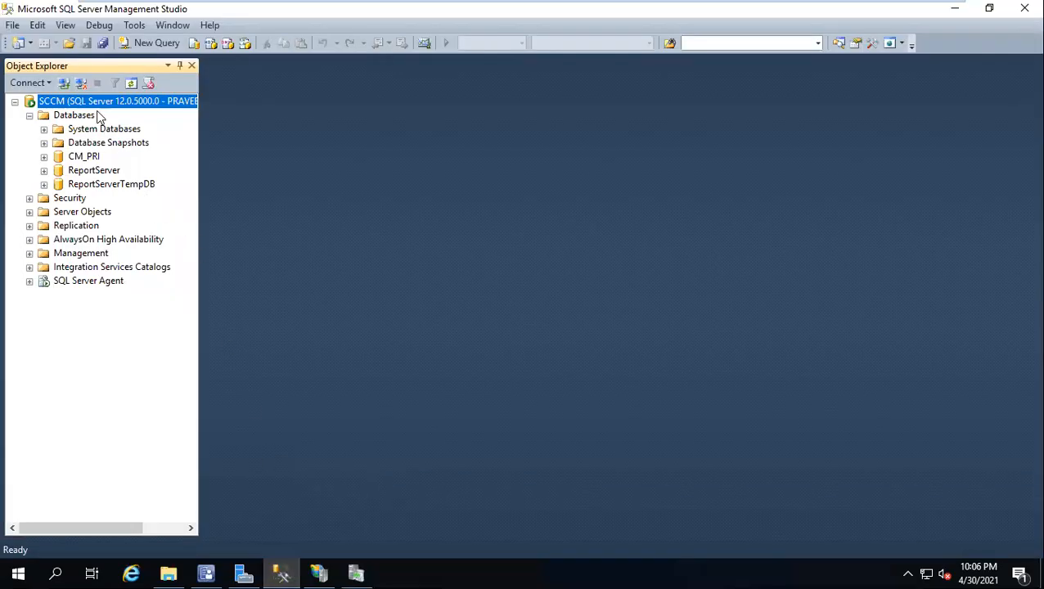
right_click(97, 105)
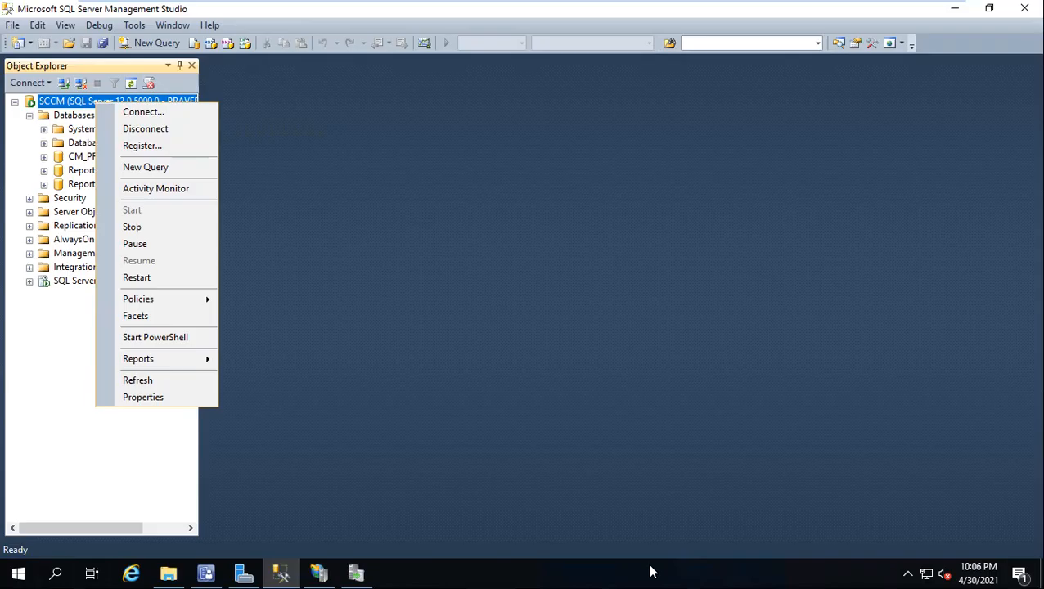
click(155, 382)
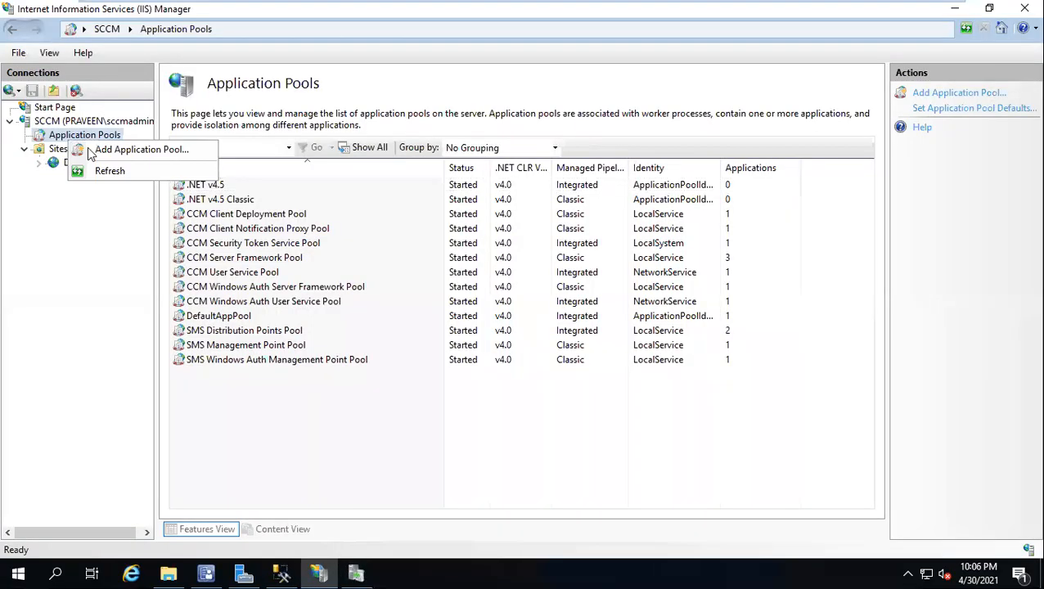
click(110, 169)
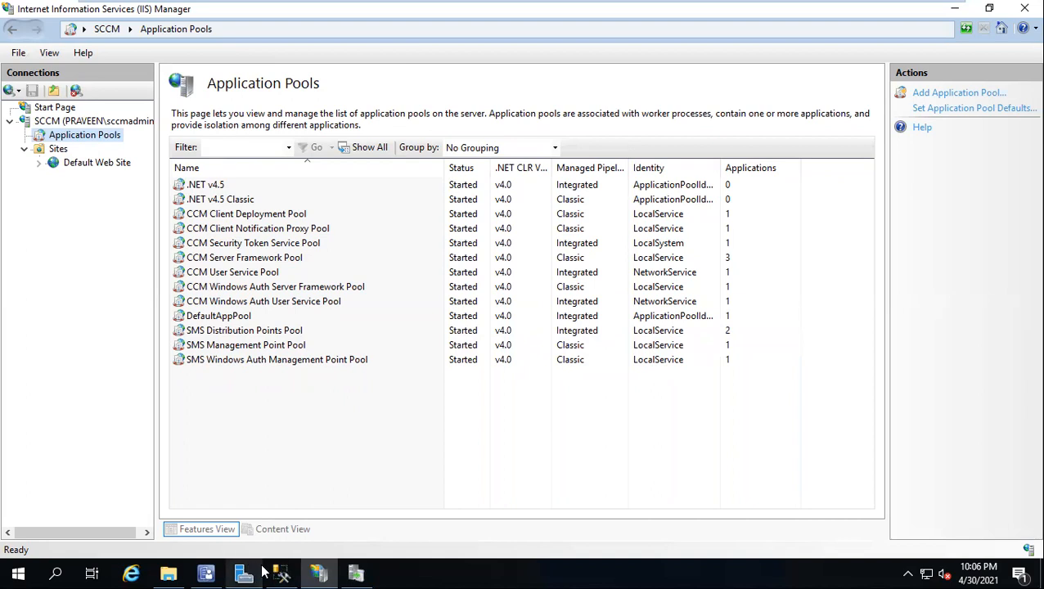
Step: Run the WSUS post-installation with DB instance SCCM and updates stored locally in E:\WSUS
click(356, 573)
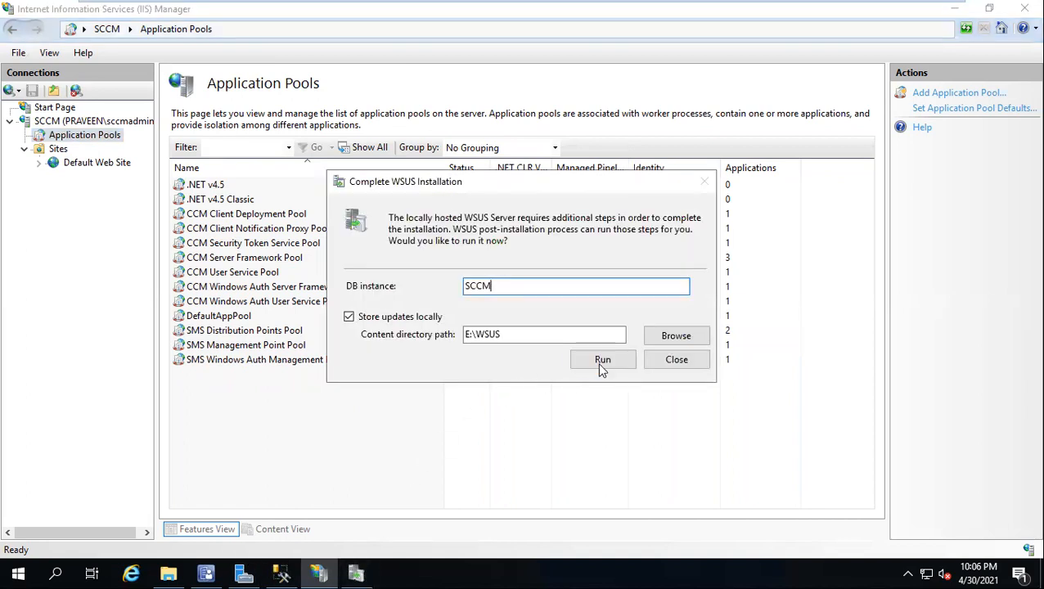
click(599, 360)
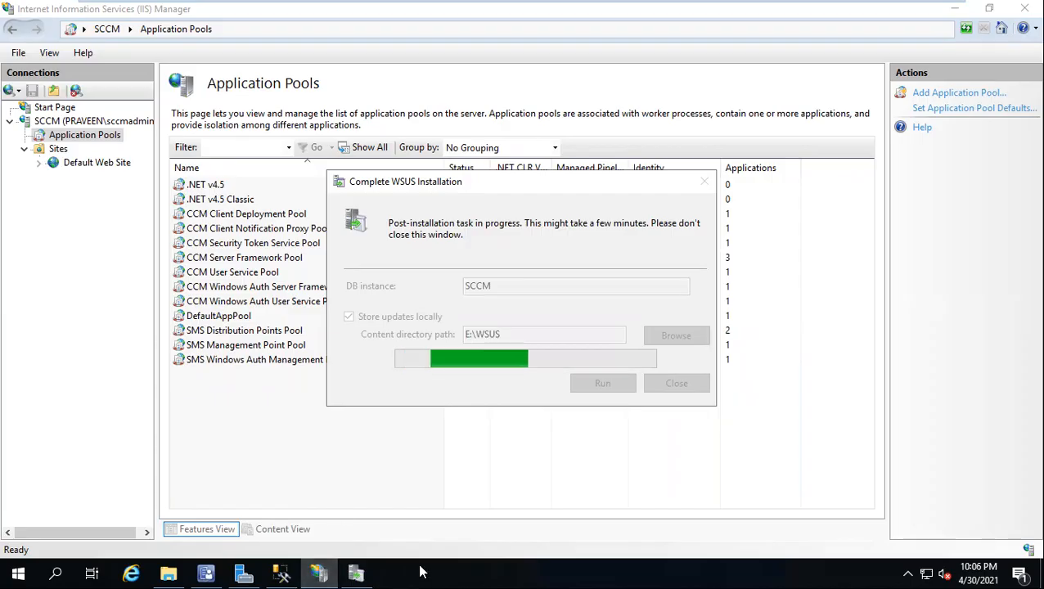
Step: Switch to SQL Server Management Studio and examine the processes in Task Manager, sorted by highest CPU usage, then close Task Manager
click(281, 573)
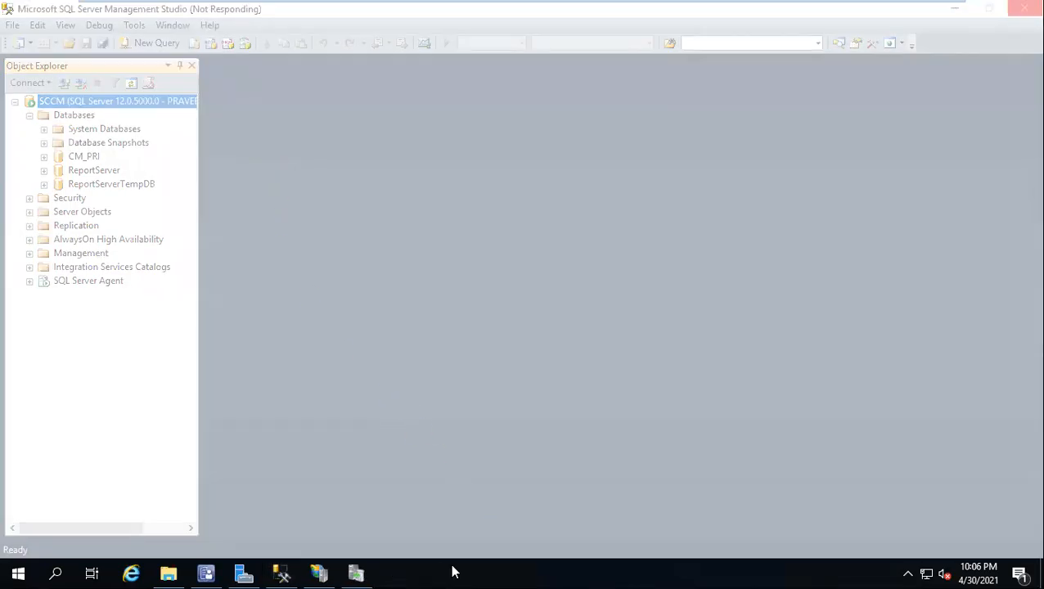
right_click(450, 567)
click(495, 500)
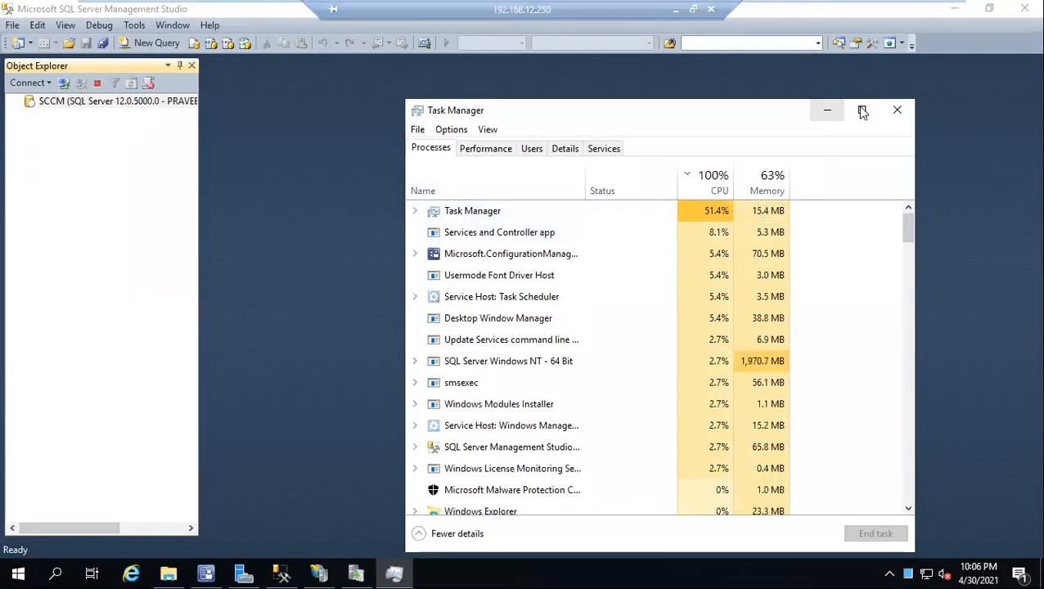
click(897, 110)
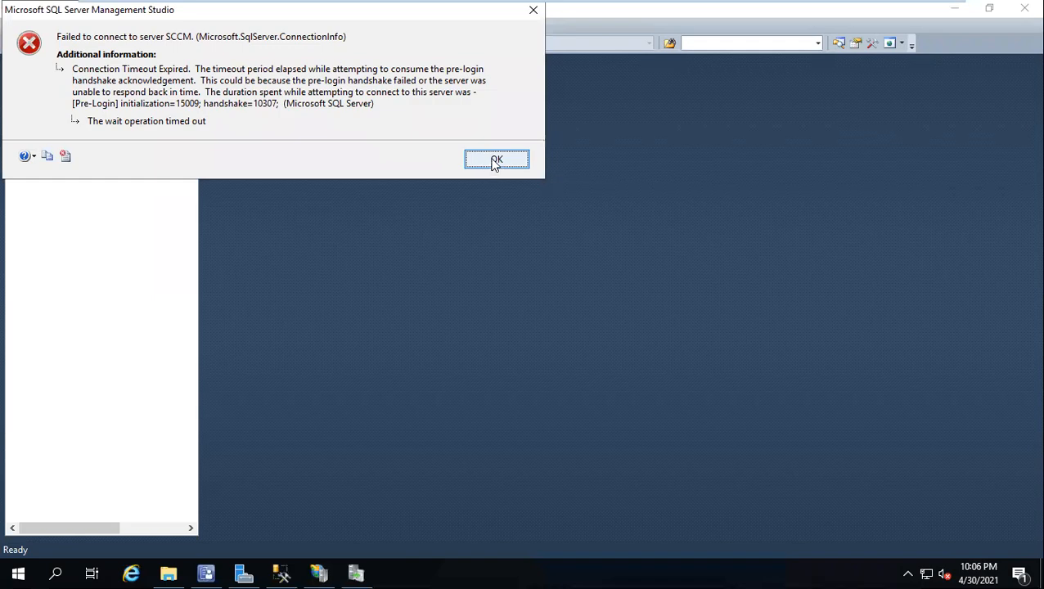
right_click(456, 571)
click(513, 496)
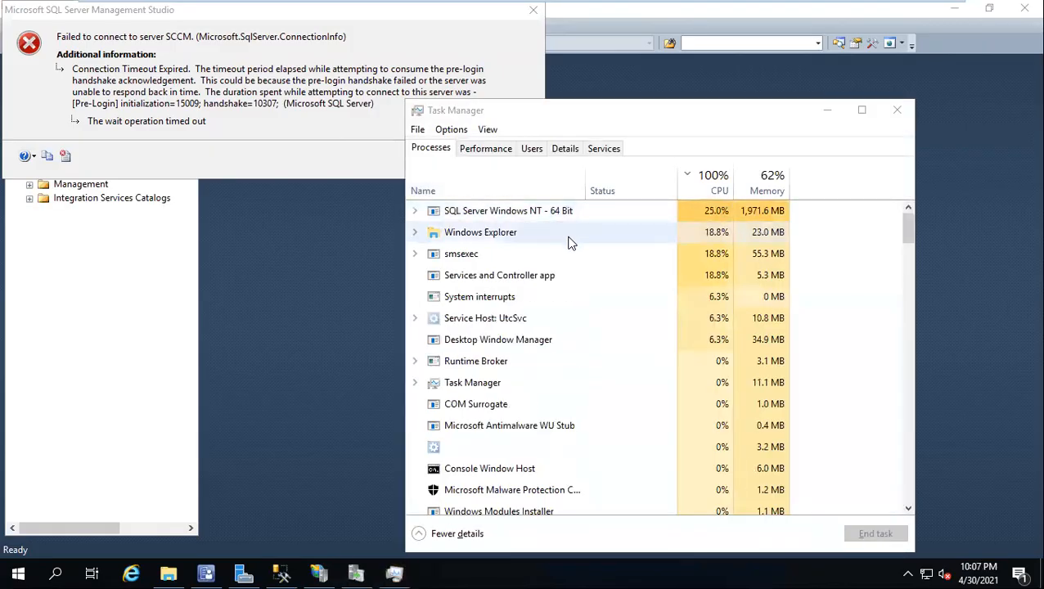
click(705, 191)
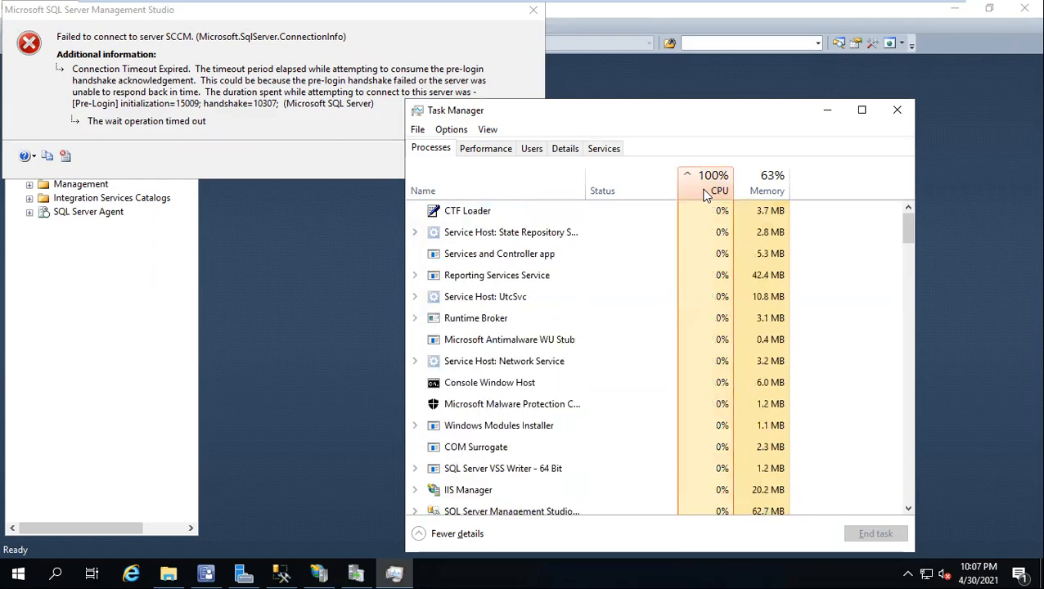
click(705, 192)
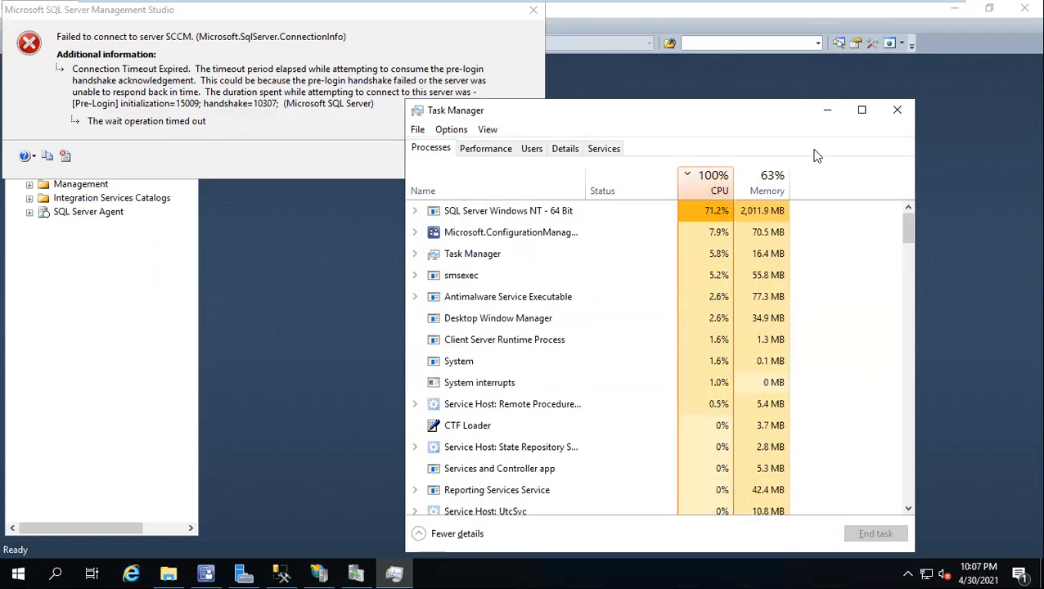
click(895, 109)
Step: Dismiss the connection error in Management Studio and expand the SCCM server's Databases folder to check for the WSUS database
click(525, 165)
mouse_move(657, 7)
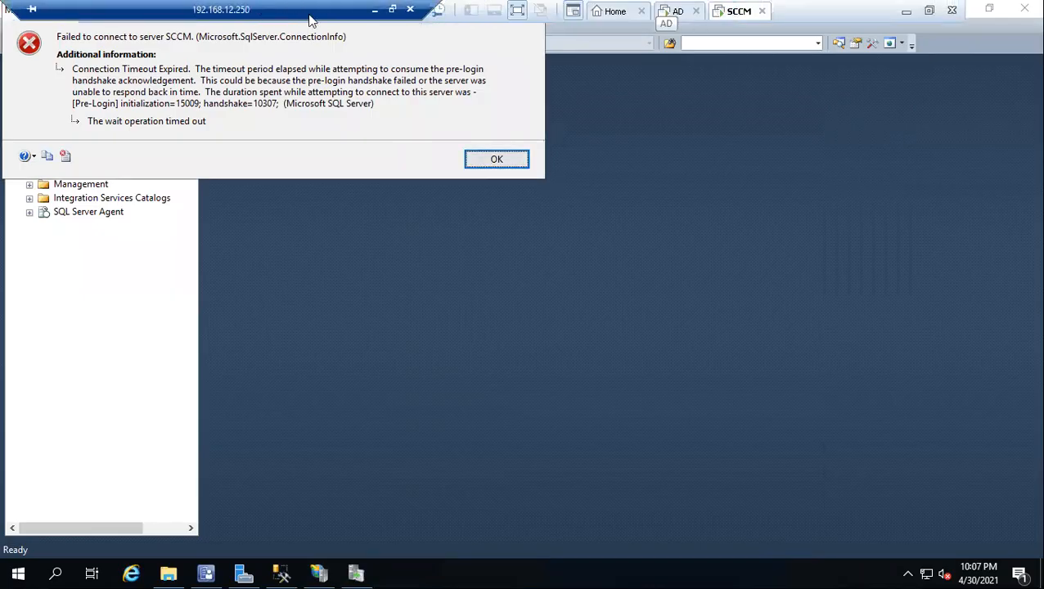
click(664, 12)
click(724, 13)
click(515, 159)
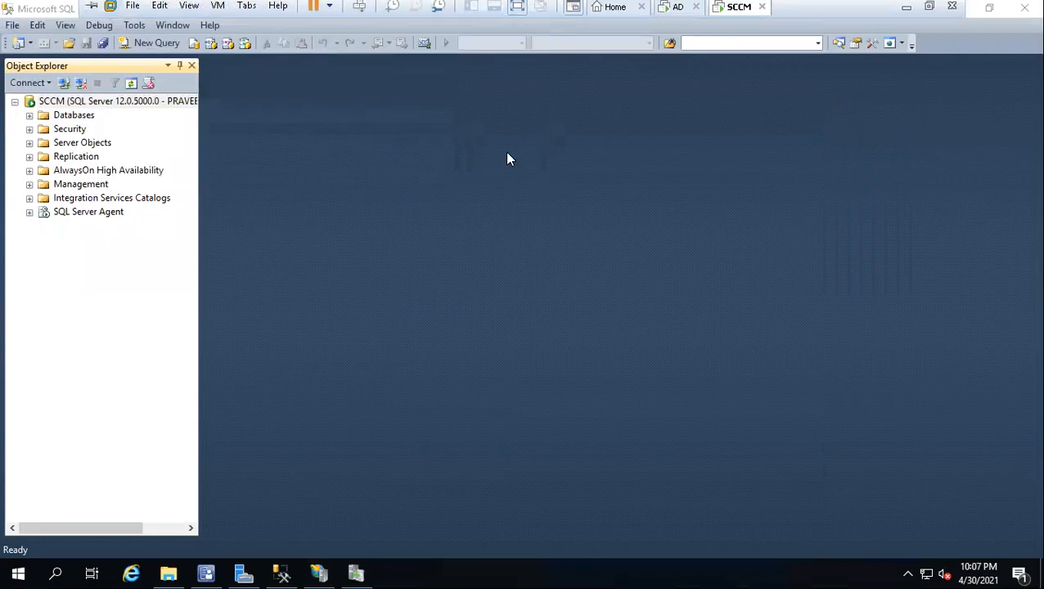
click(30, 115)
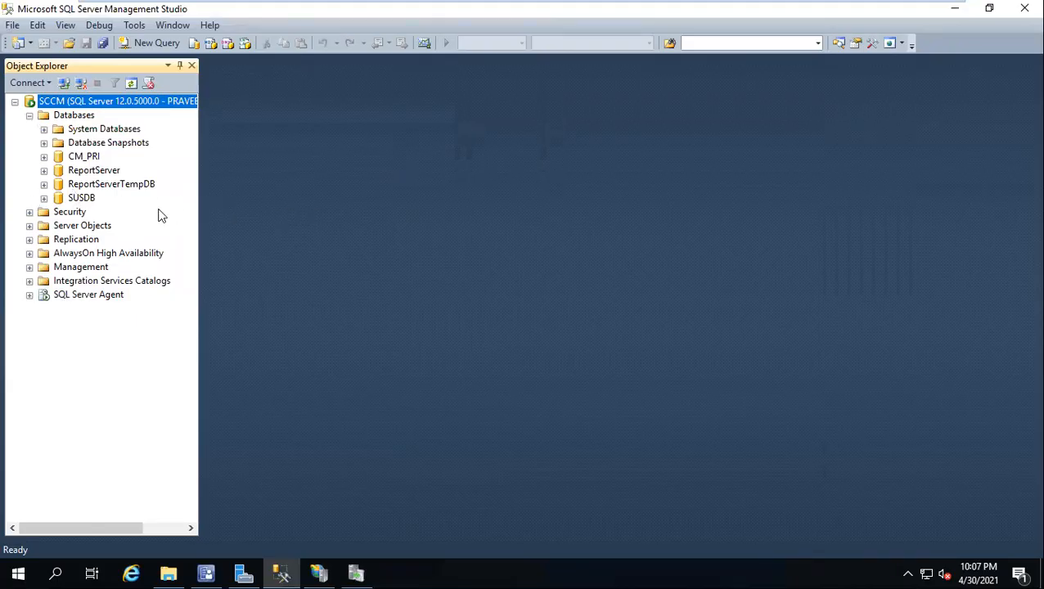
Step: Switch to IIS Manager and refresh the application pools to check for a WSUS pool
click(319, 574)
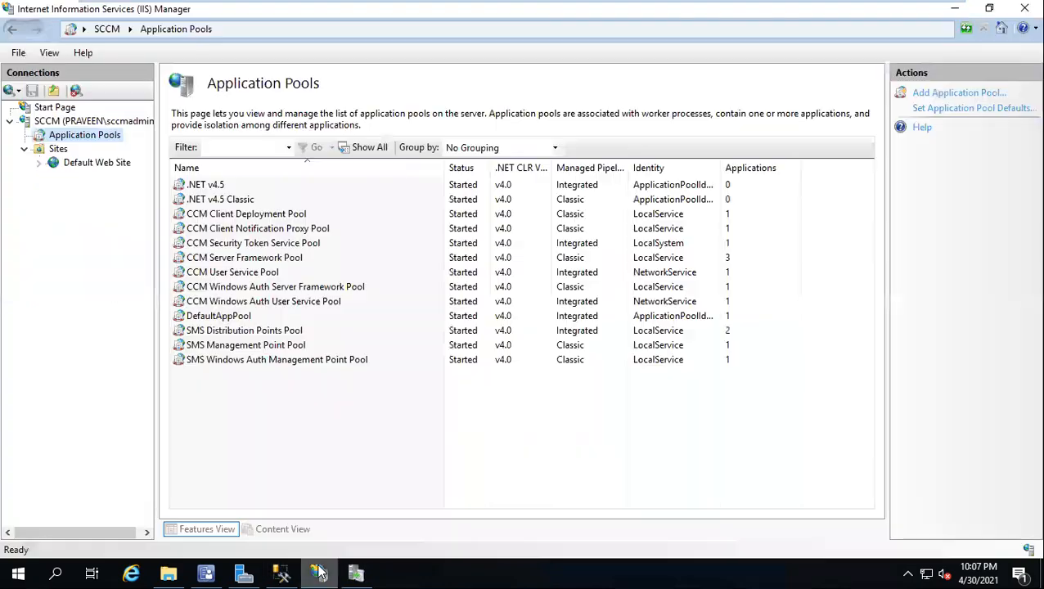
right_click(72, 141)
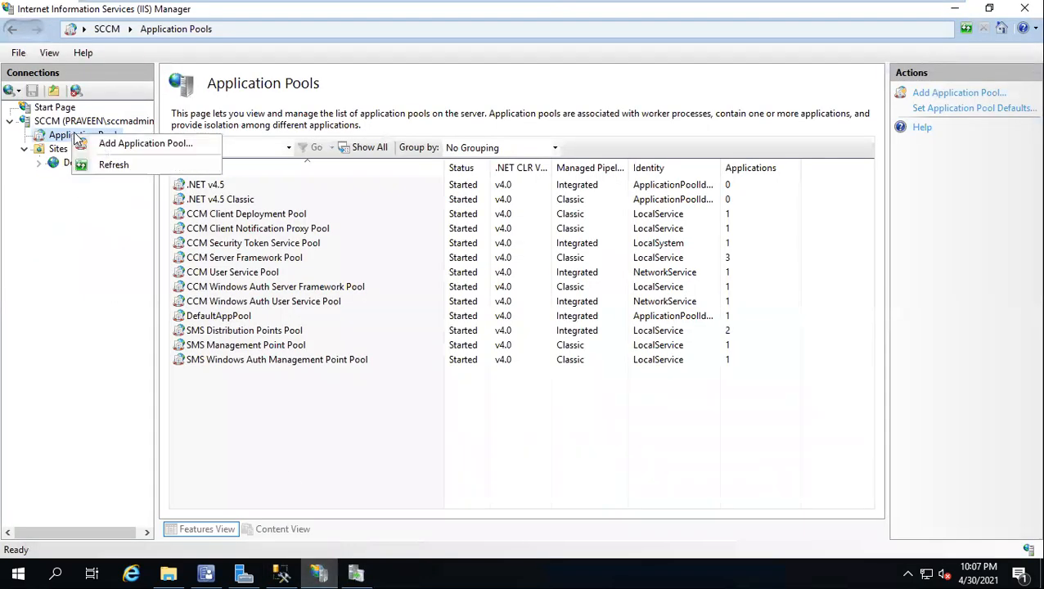
click(108, 162)
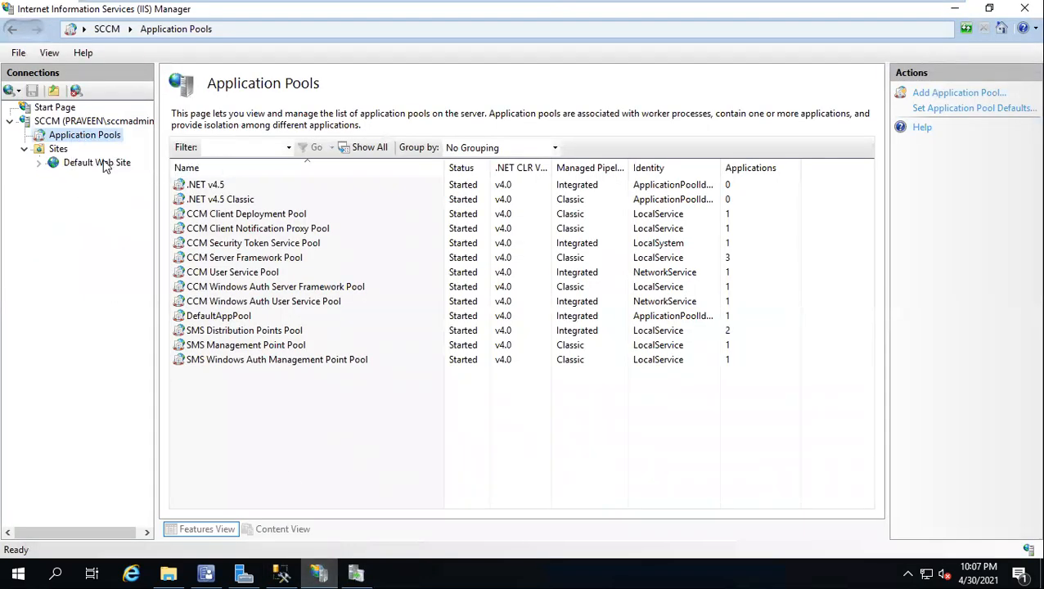
Step: Refresh the application pools list once more to check for the WSUS pool
right_click(57, 136)
click(88, 170)
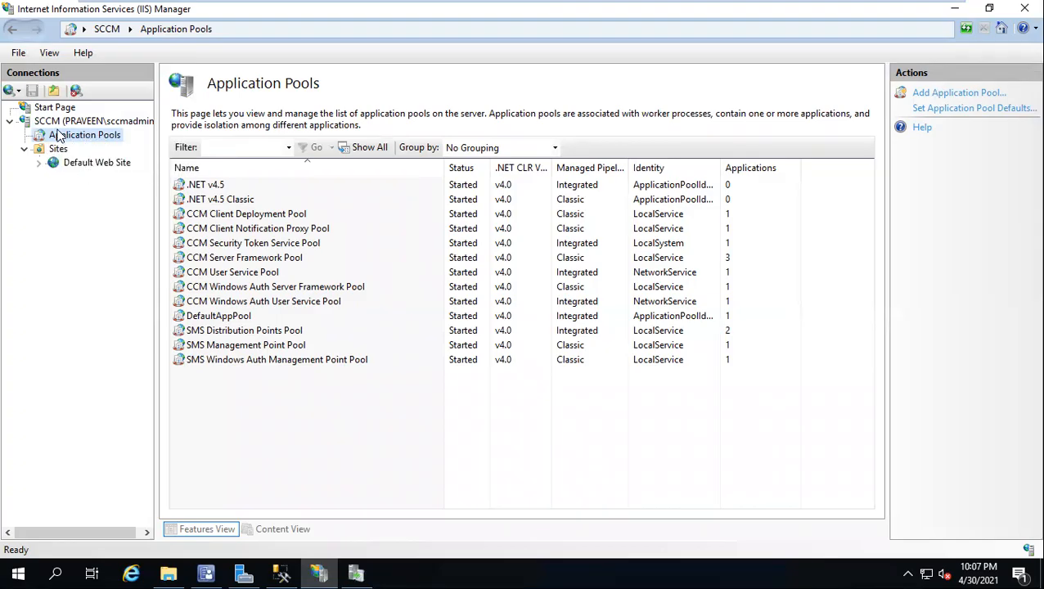
click(59, 136)
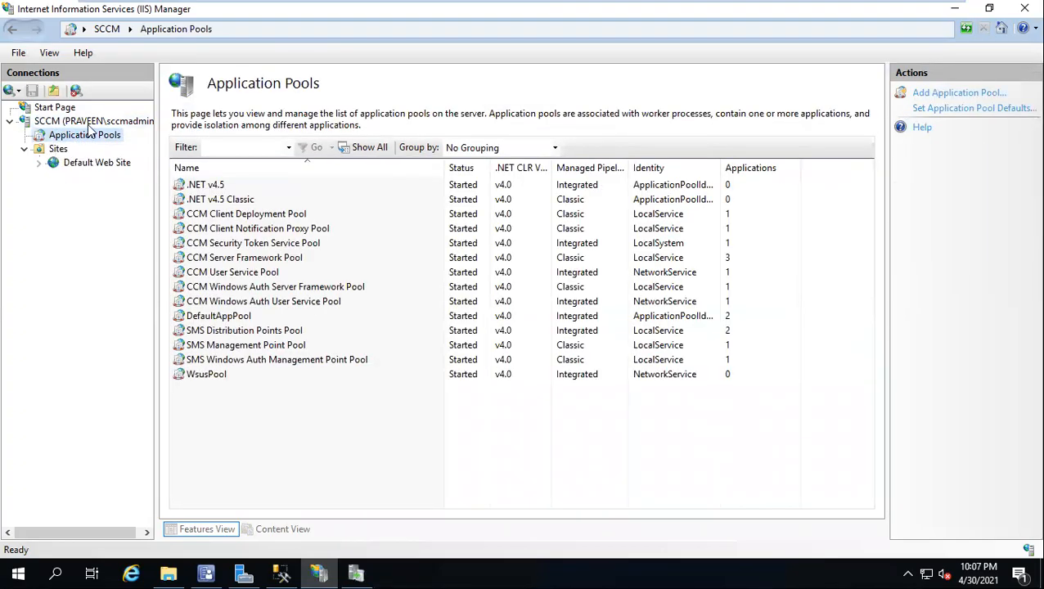
Step: Close the Complete WSUS Installation dialog and cancel the WSUS Configuration Wizard, keeping the Update Services console open
click(356, 574)
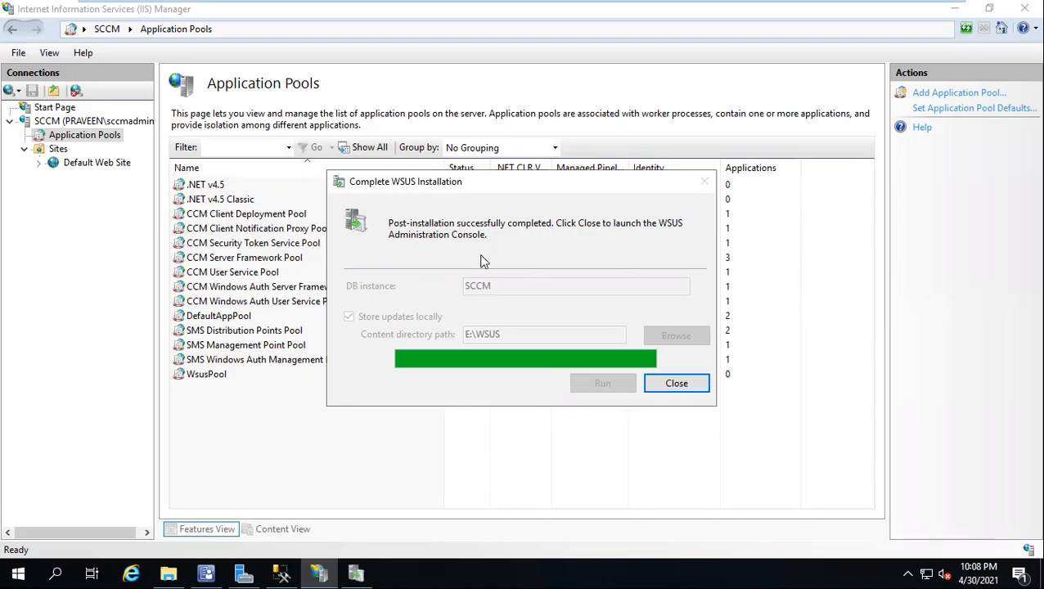
click(677, 384)
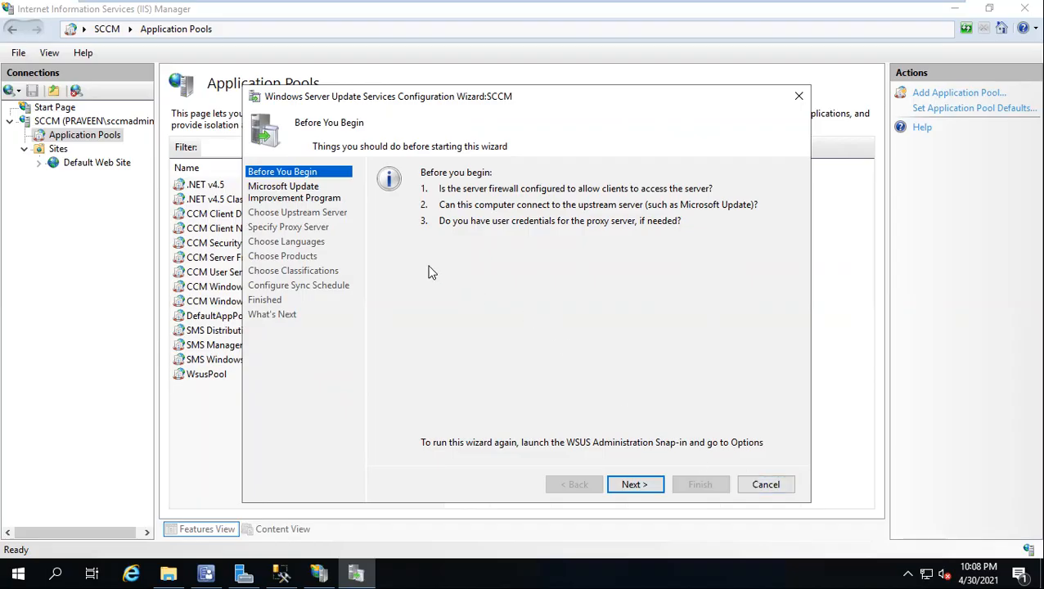
drag(424, 100, 427, 102)
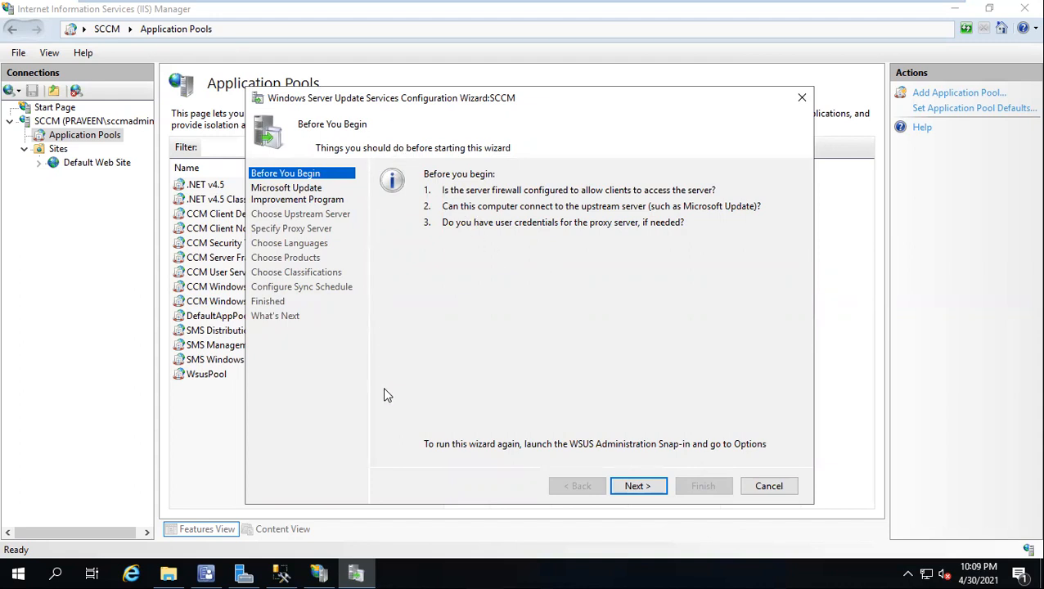
click(769, 489)
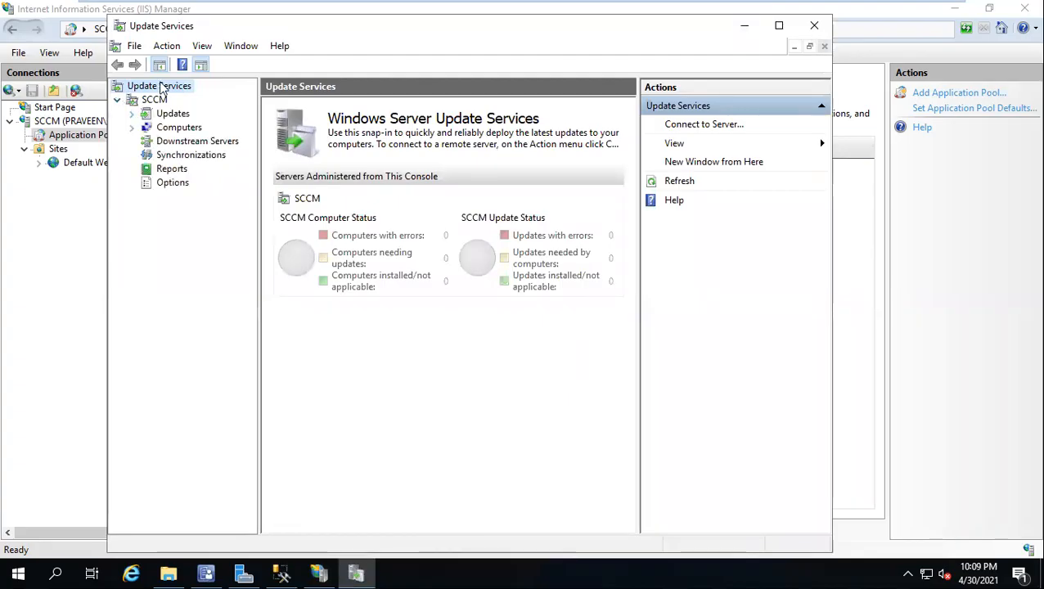
drag(322, 35, 286, 53)
drag(170, 58, 233, 50)
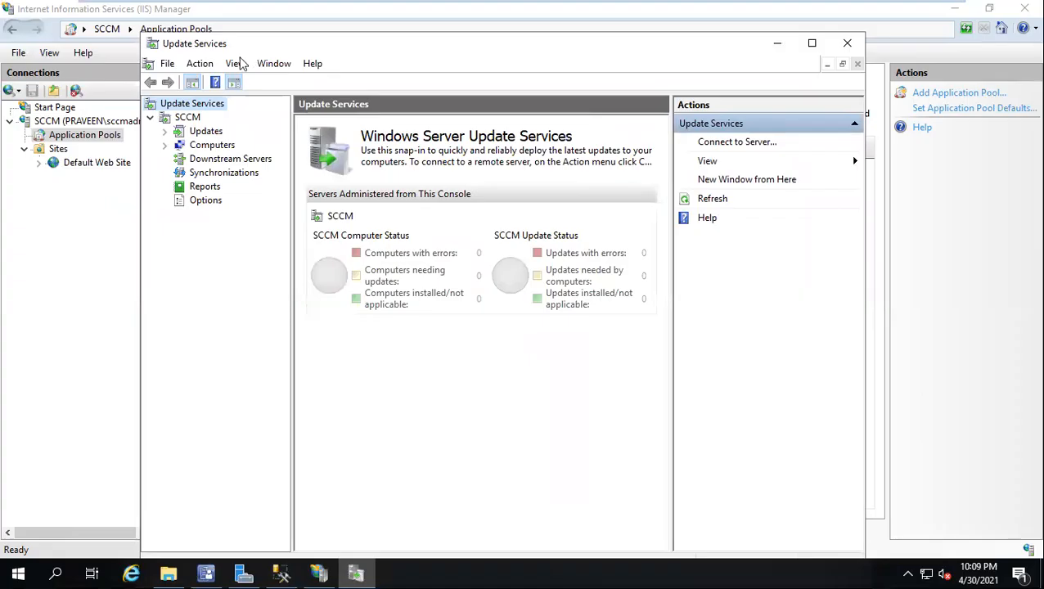
Step: Refresh the application pools and connections in IIS Manager, and expand Sites and Default Web Site to look for a WSUS site
right_click(52, 135)
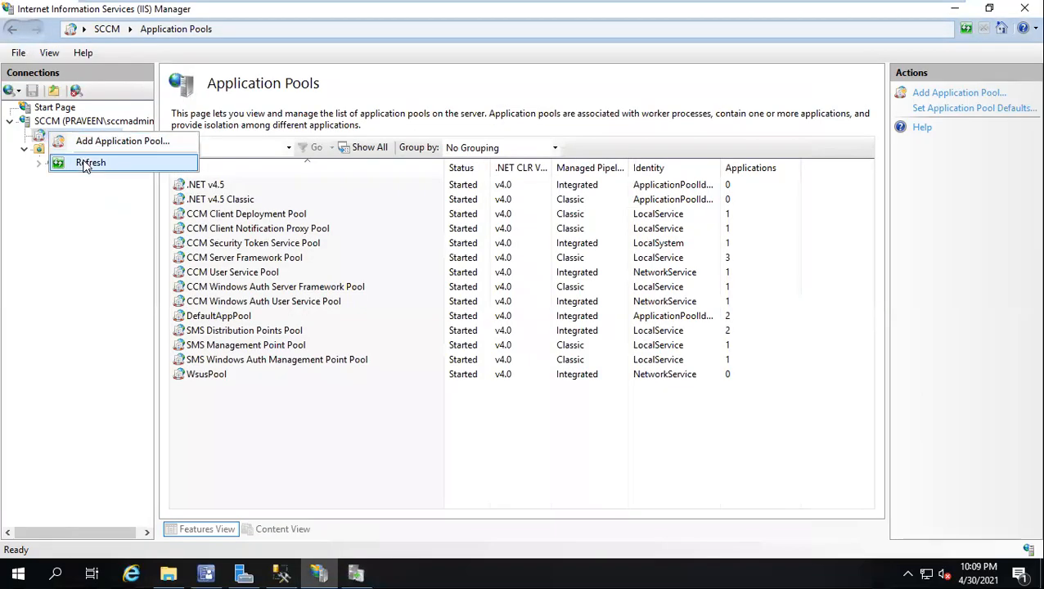
click(86, 162)
click(24, 148)
right_click(54, 112)
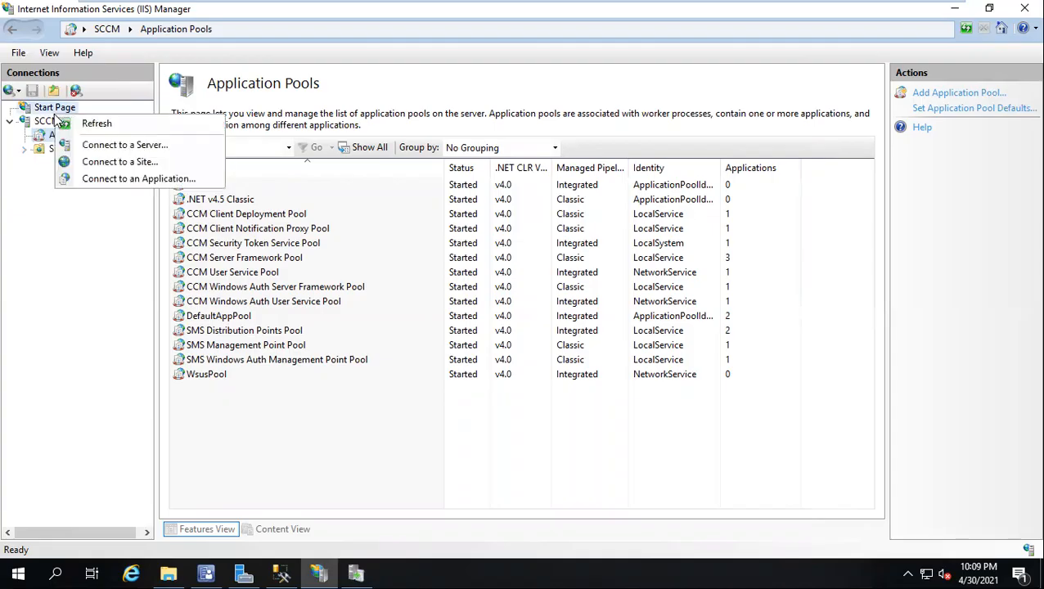
click(94, 125)
click(25, 150)
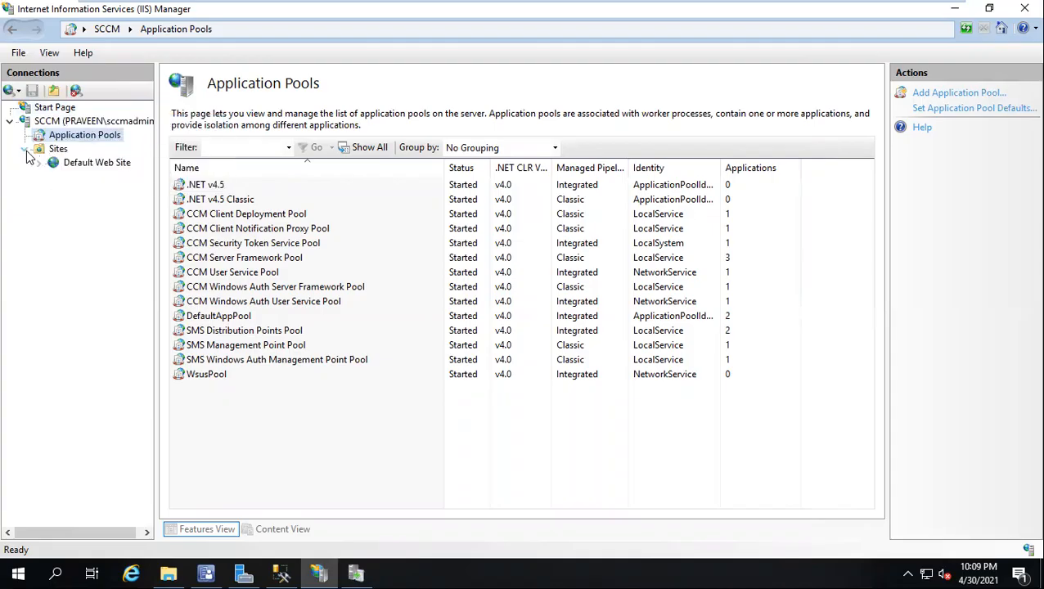
click(39, 163)
click(39, 163)
Step: Close IIS Manager, relaunch it with INETMGR, and expand the SCCM server's Sites folder
click(1024, 10)
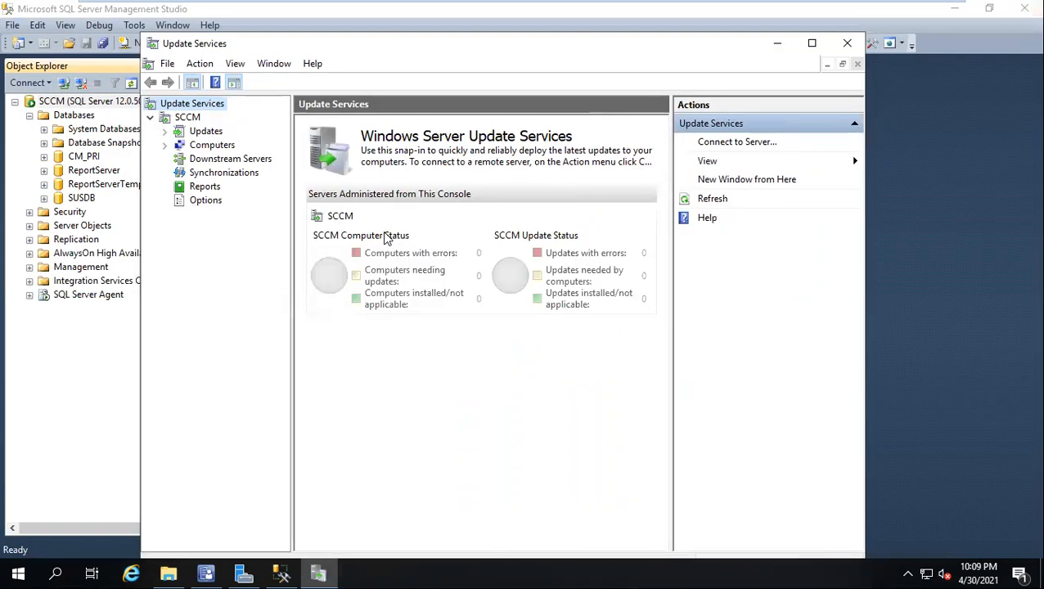
key(super+r)
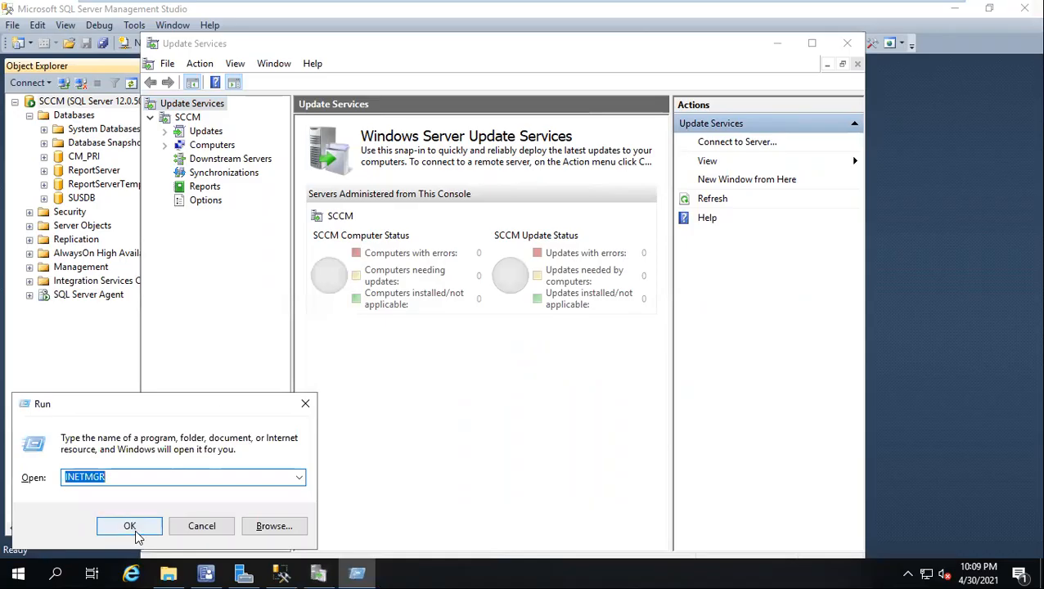
click(129, 527)
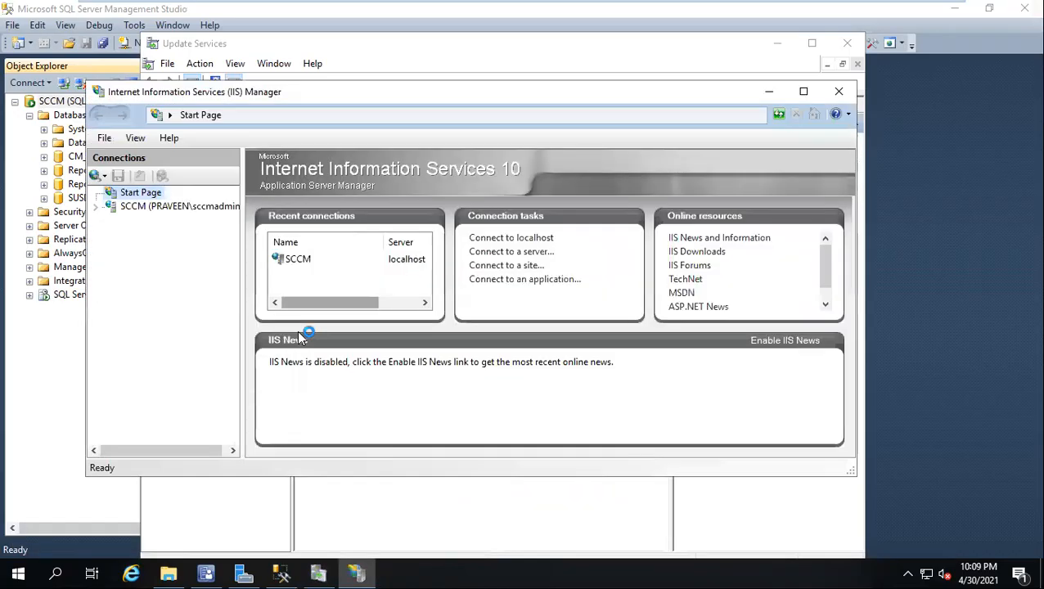
click(97, 209)
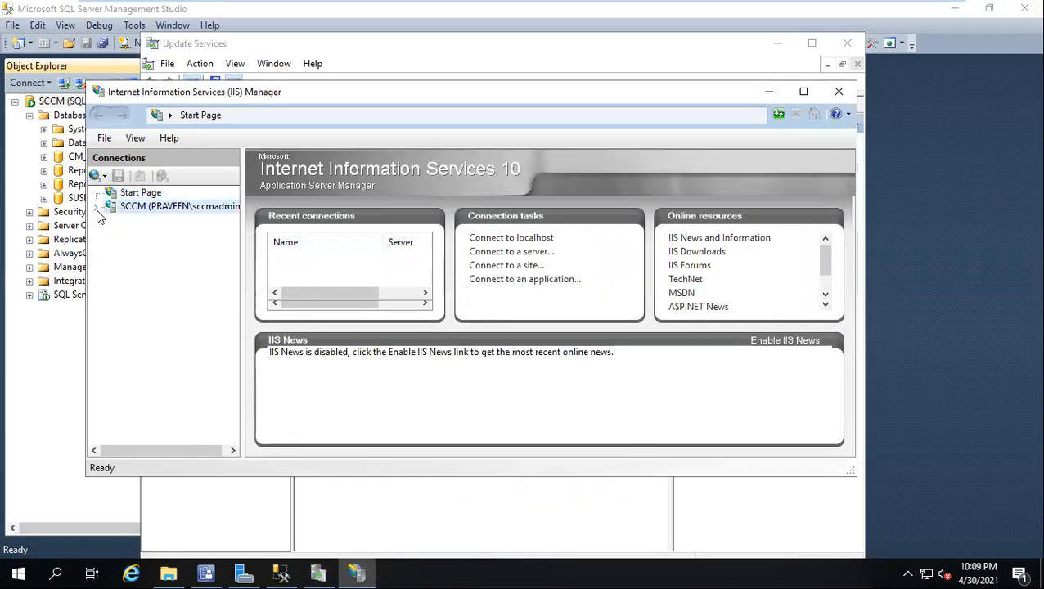
click(112, 235)
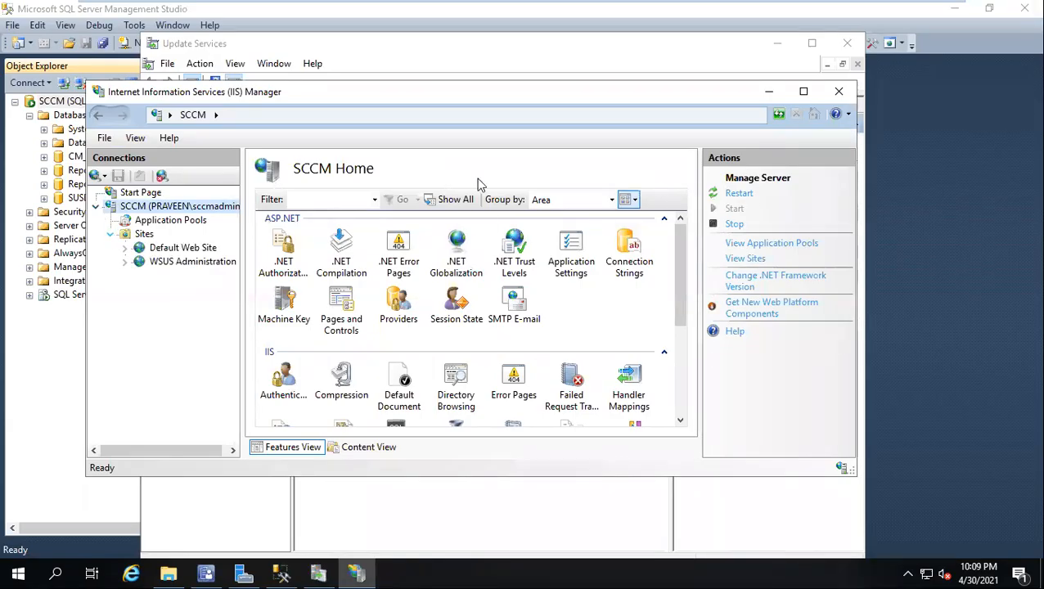
Step: Minimize Update Services, maximize IIS Manager, and expand and open the WSUS Administration site to examine its contents
click(813, 43)
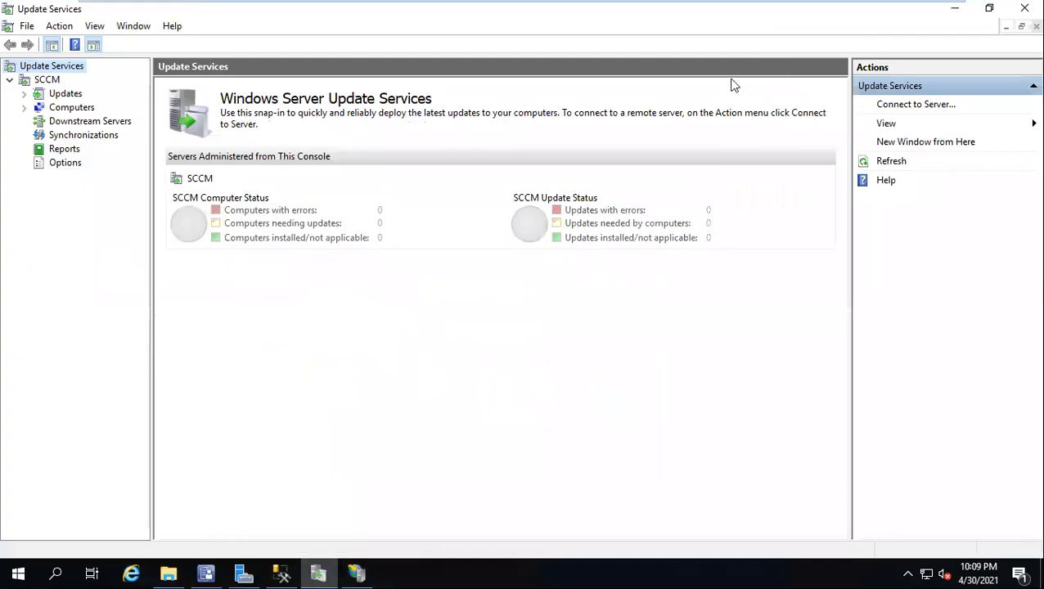
click(955, 10)
double_click(347, 94)
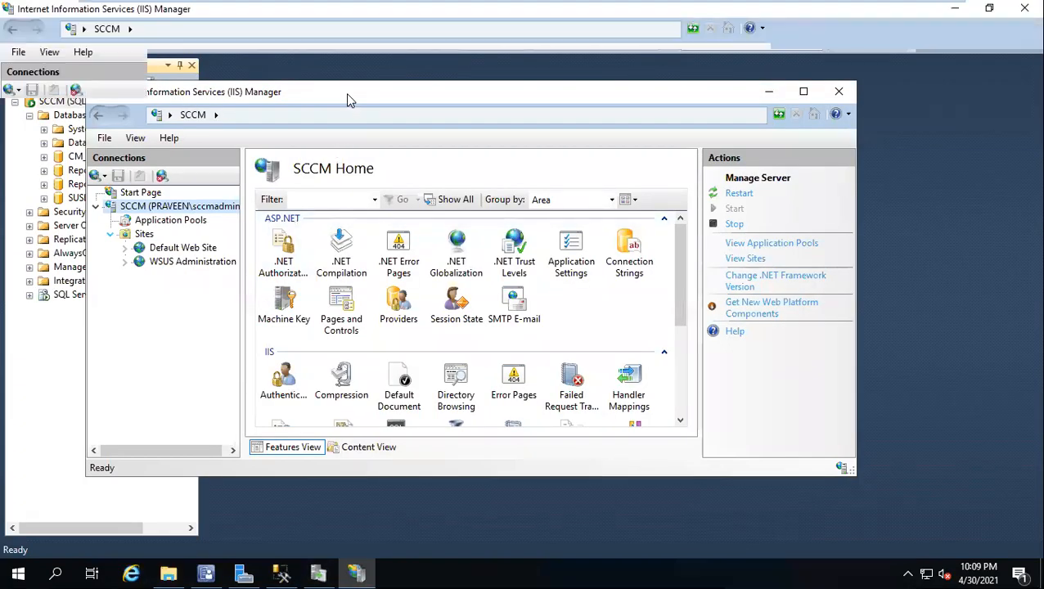
click(40, 175)
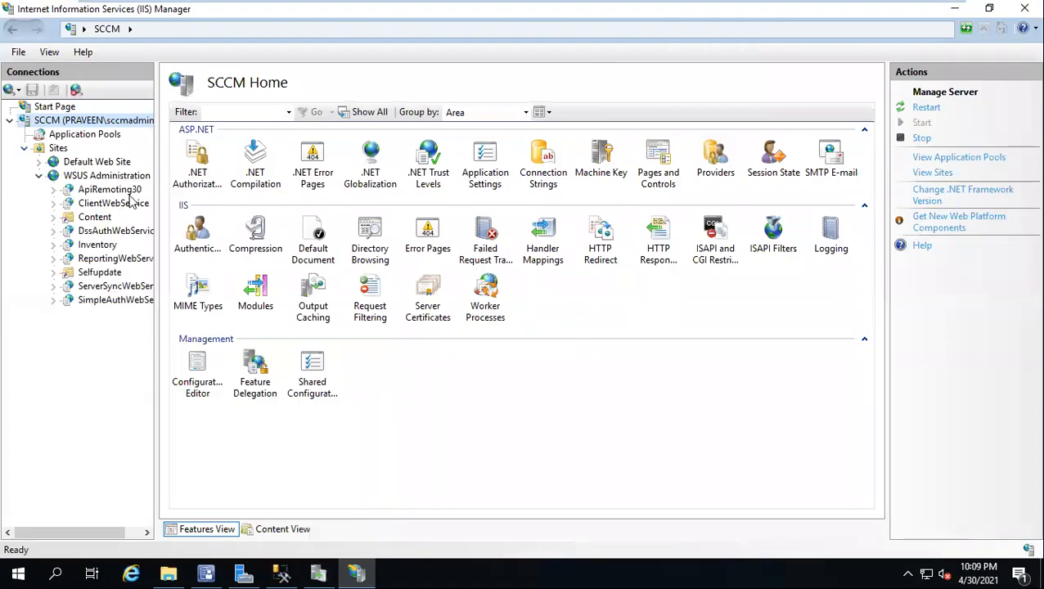
click(80, 179)
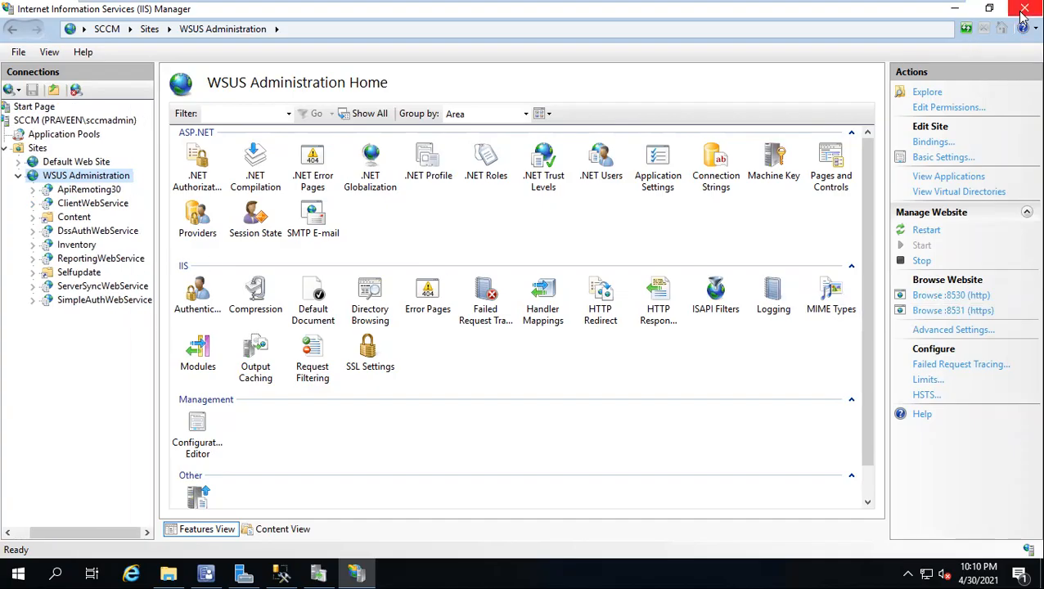
Step: Switch to SQL Server Management Studio to check the databases, then minimize it and Server Manager to reveal the Configuration Manager console
click(285, 573)
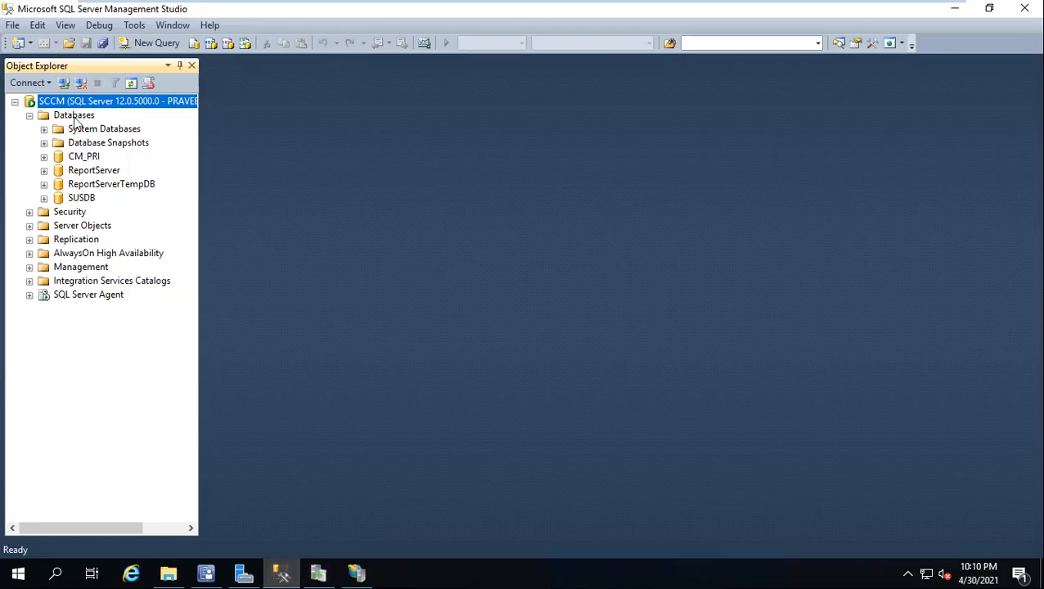
click(954, 8)
click(954, 8)
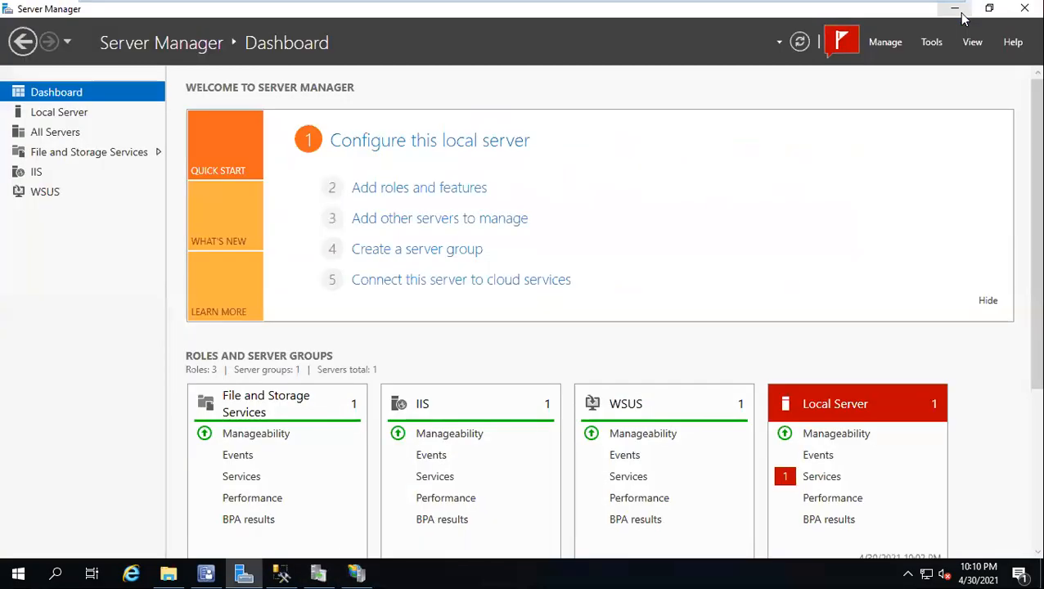
click(954, 8)
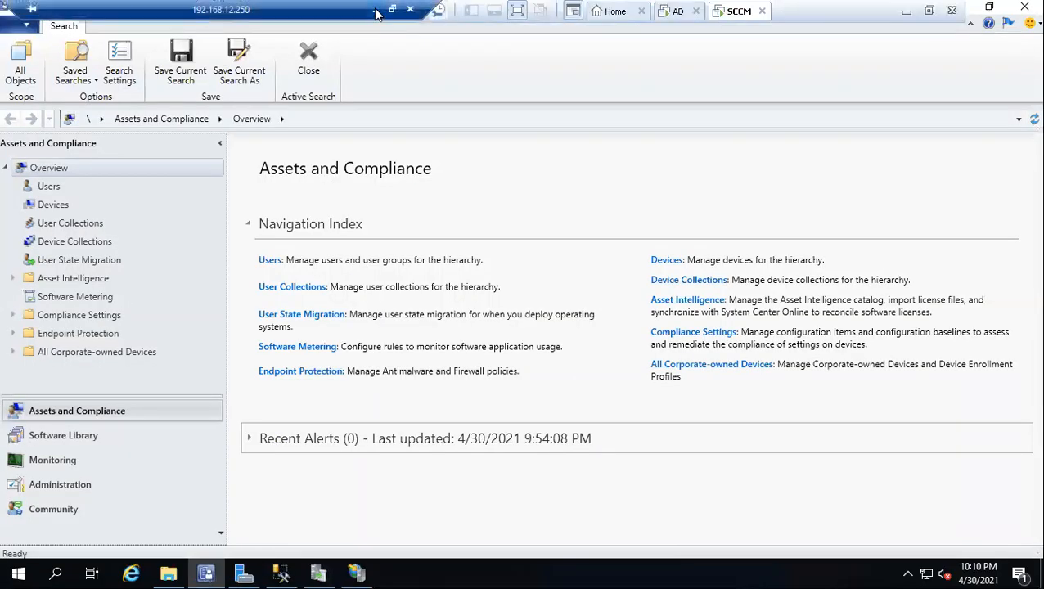
Step: Minimize the remote session and highlight the WSUS Server Role and Software Update Point Role items in the Word pre-check list
click(376, 11)
drag(470, 329, 166, 328)
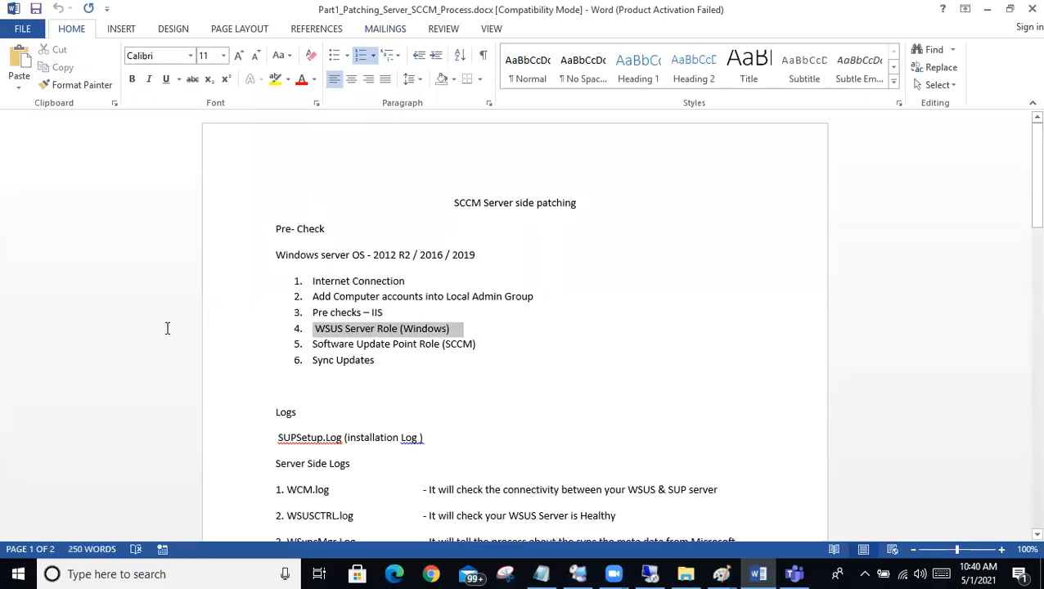
click(429, 353)
drag(492, 344, 301, 350)
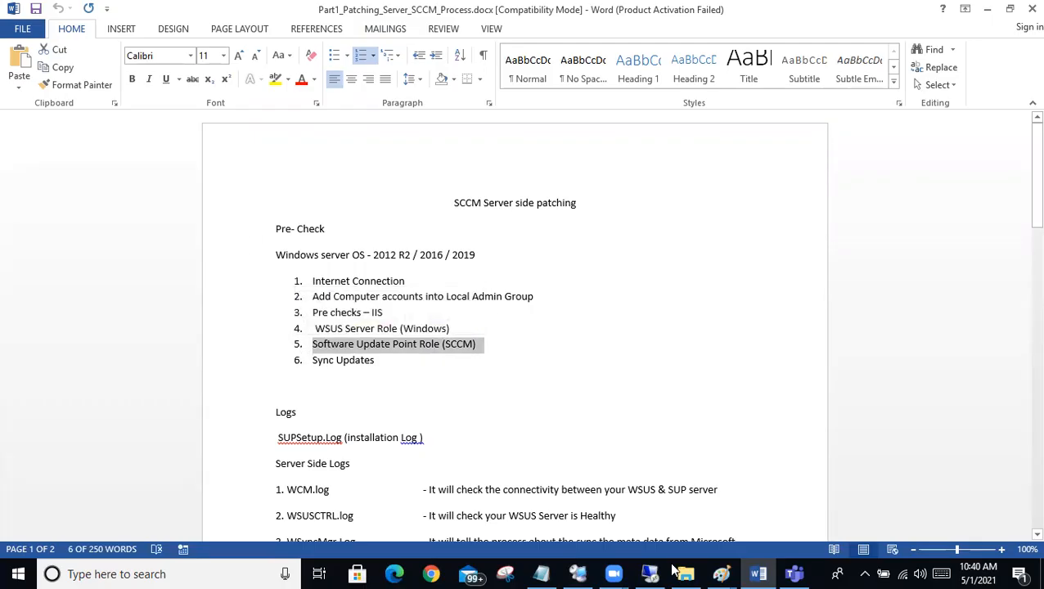
Step: Return to the remote Configuration Manager console and open Servers and Site System Roles under Administration's Site Configuration, reviewing the available role types
click(652, 573)
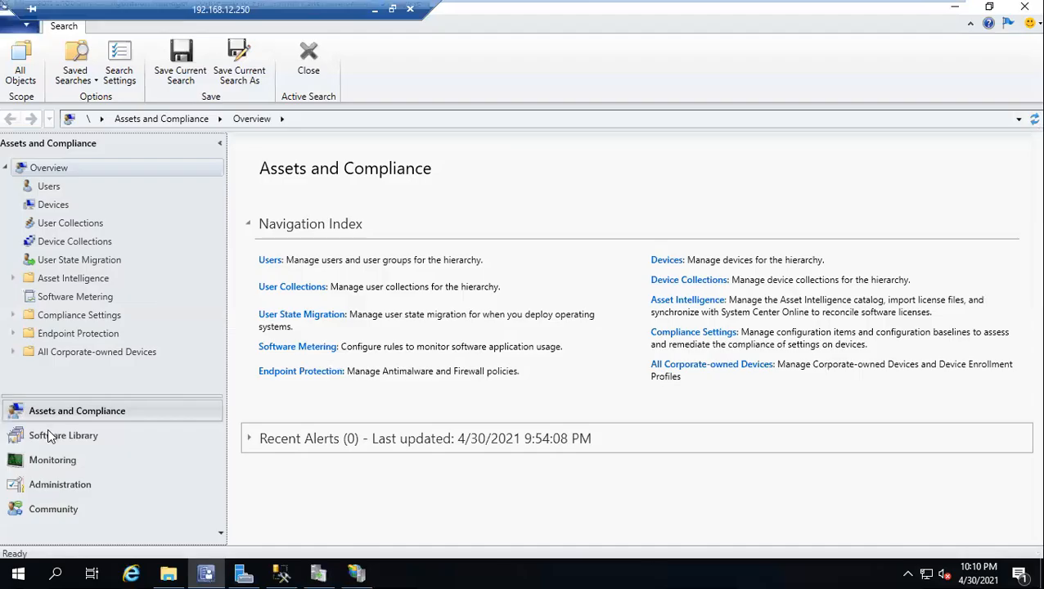
click(60, 484)
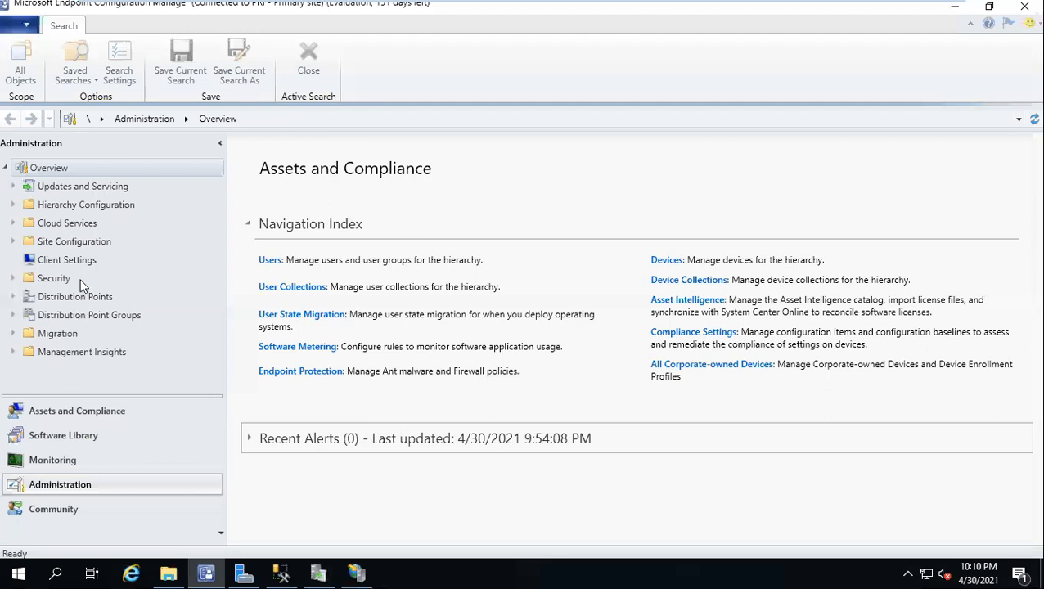
click(72, 241)
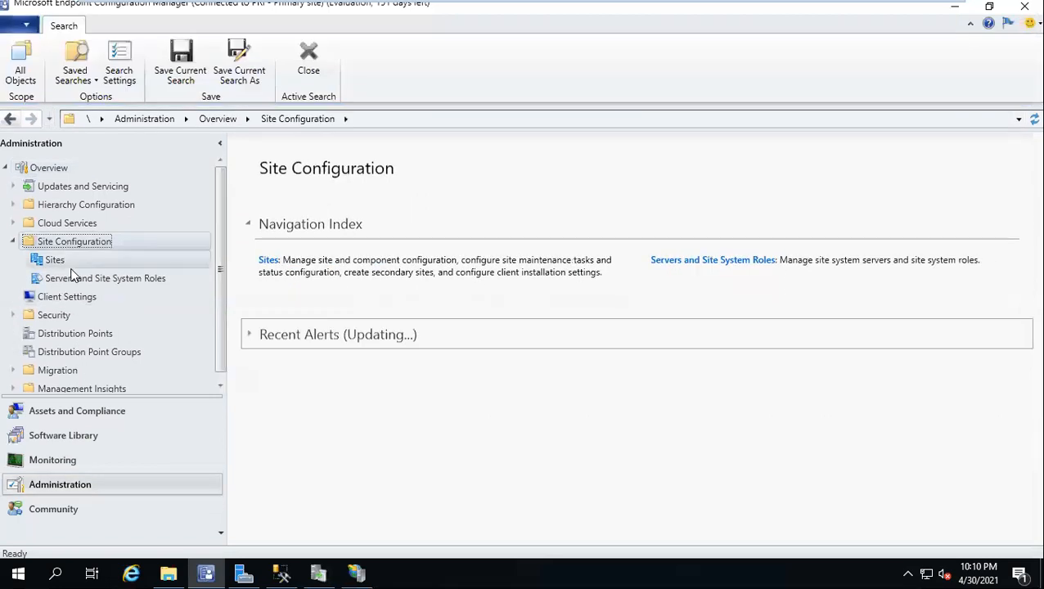
click(68, 278)
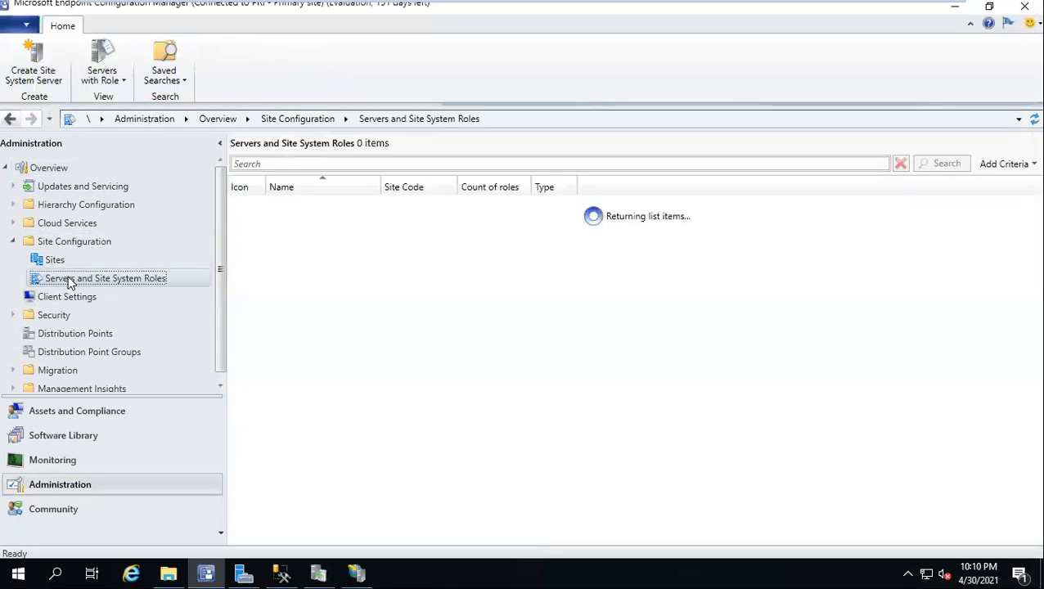
right_click(69, 278)
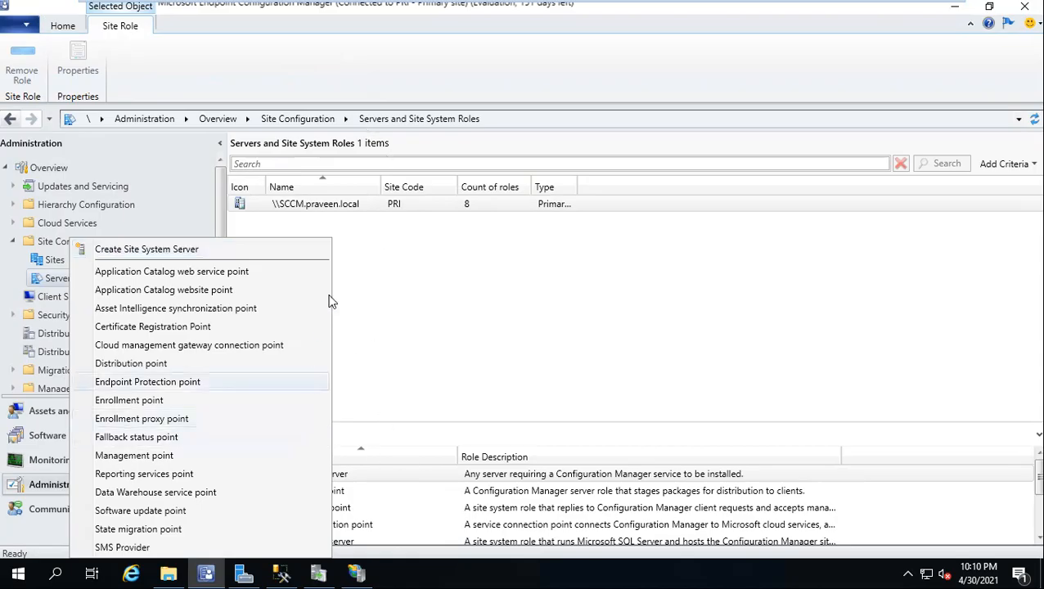
click(361, 239)
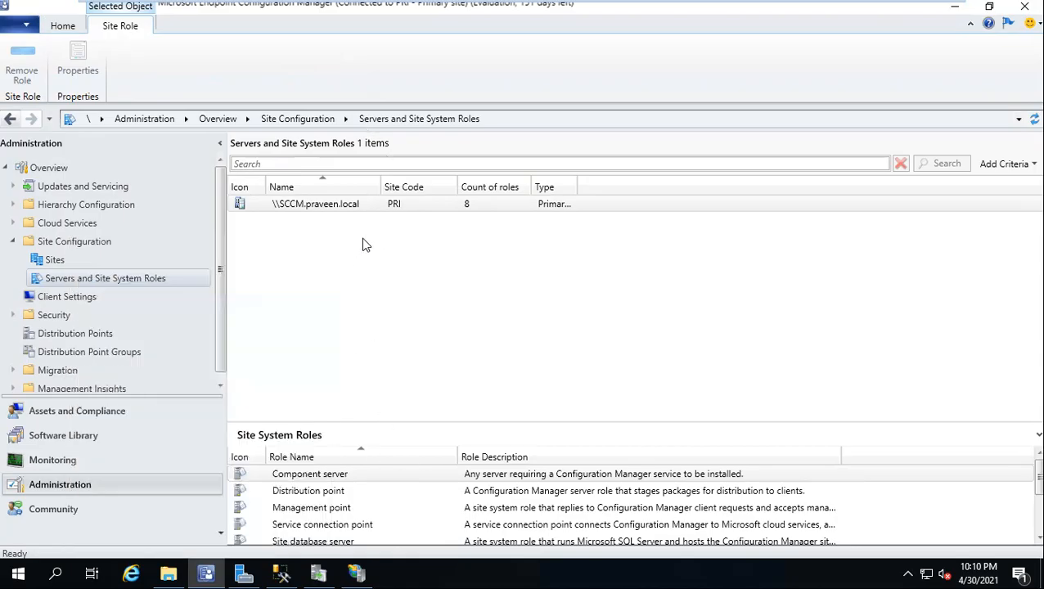
Step: Start the Add Site System Roles Wizard for the SCCM primary site server and reposition its window
click(333, 206)
right_click(332, 206)
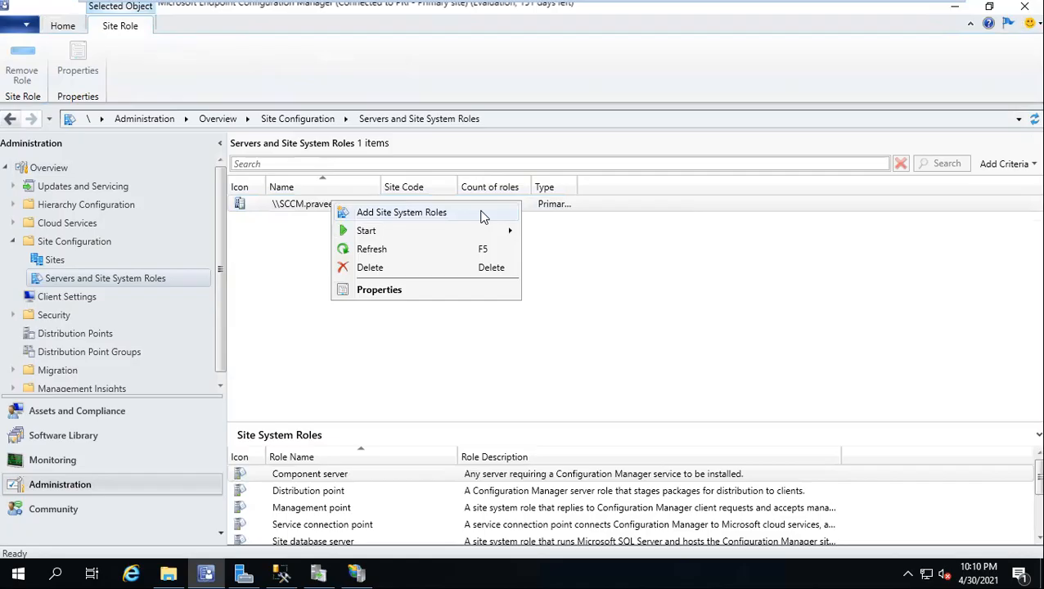
click(397, 211)
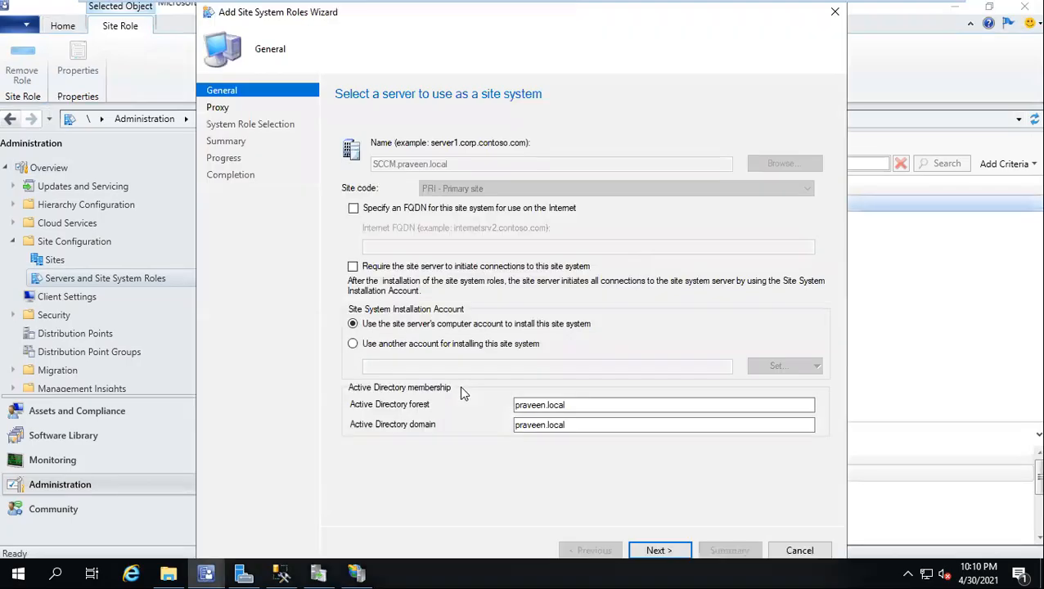
drag(367, 27, 411, 24)
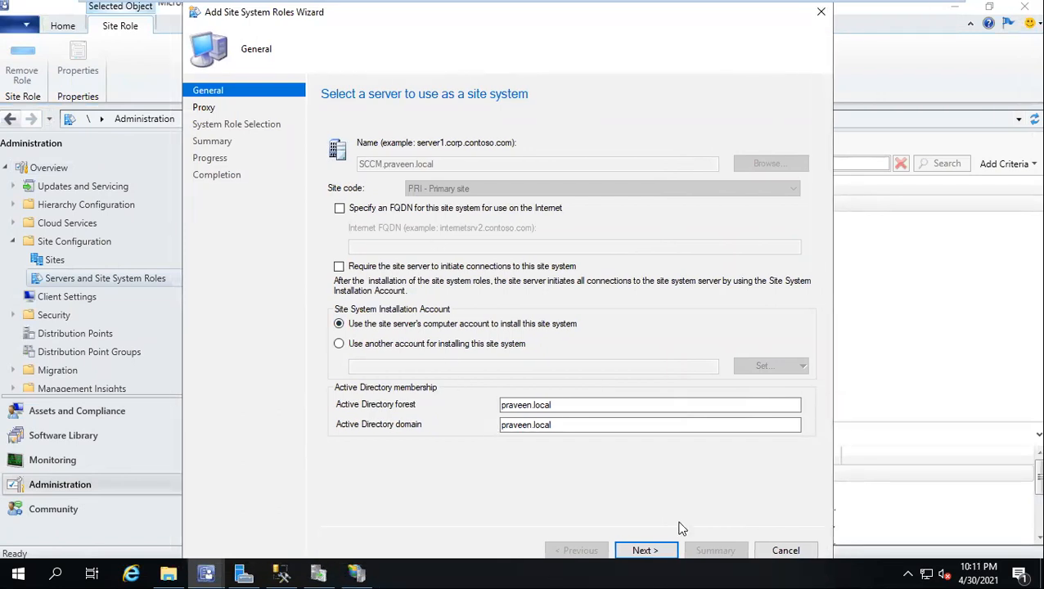
Step: Unlock the server's taskbar and dock it along the desktop's right edge, and reposition the wizard so it is fully accessible
right_click(459, 571)
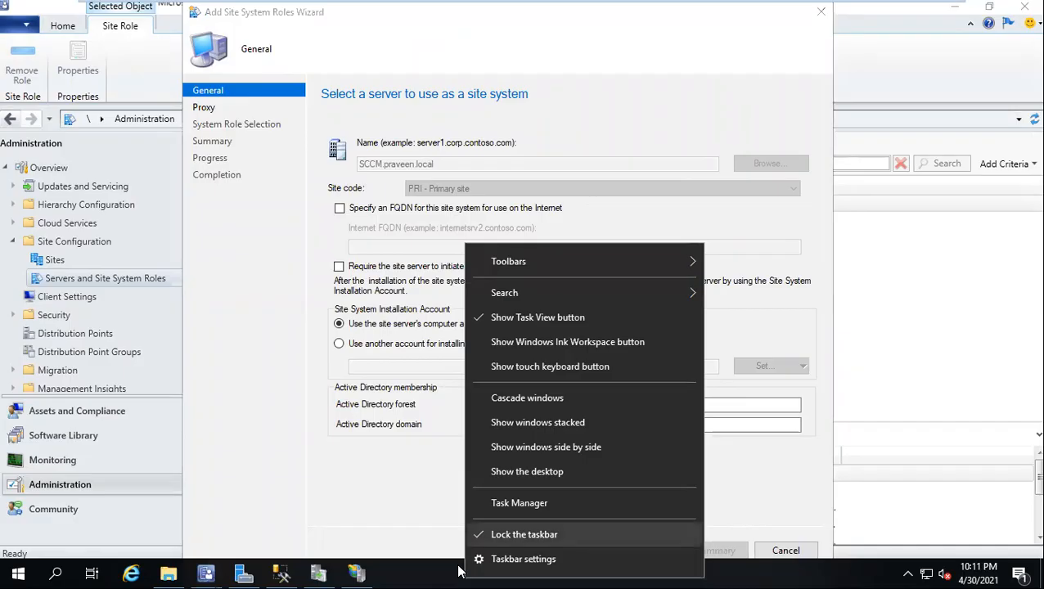
click(509, 535)
drag(461, 568, 818, 300)
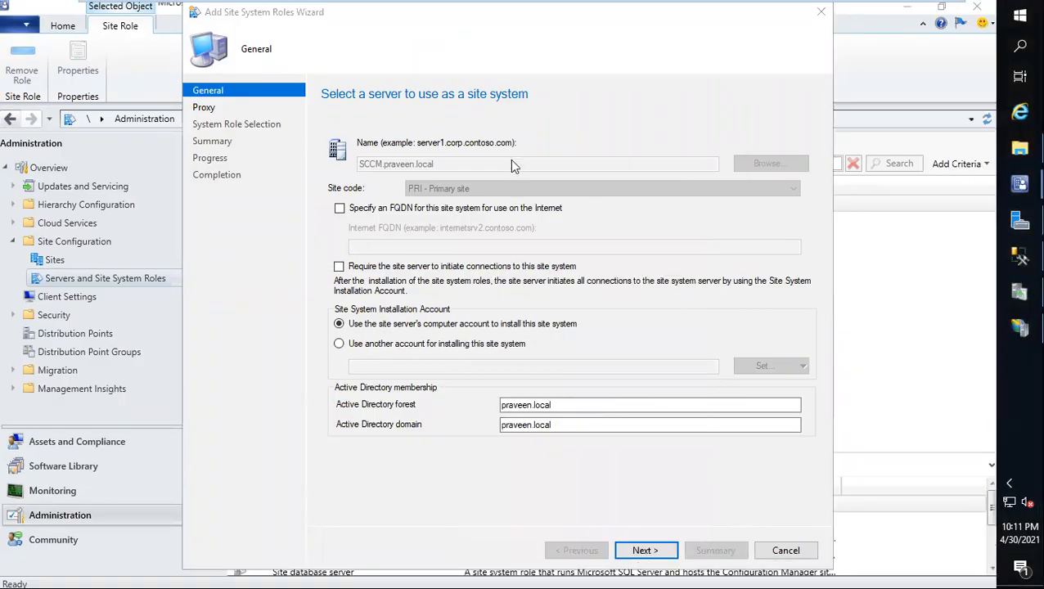
drag(552, 15, 361, 16)
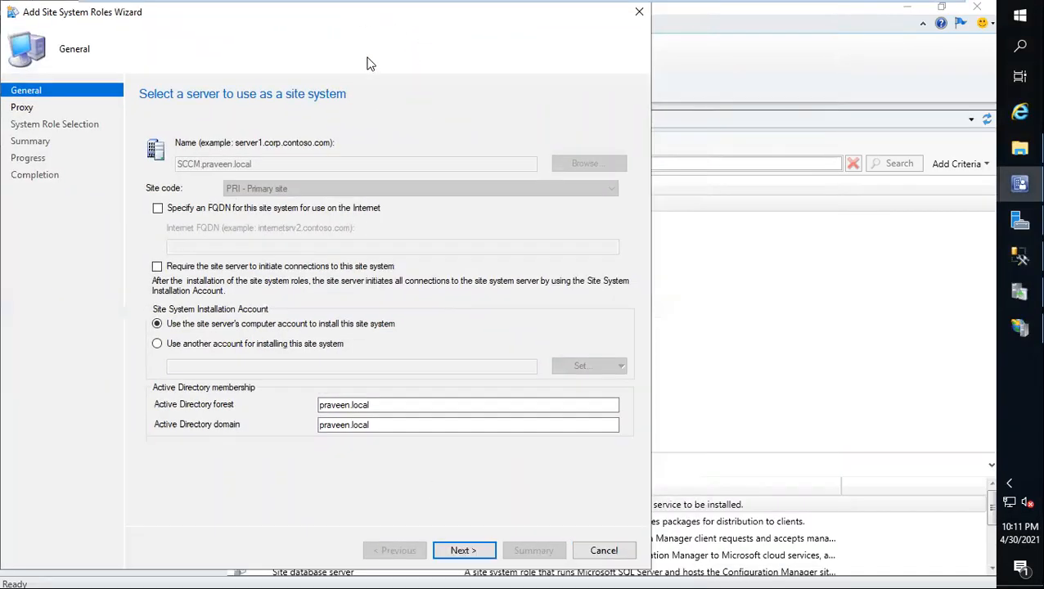
Step: Keep the general and internet proxy defaults and select the Software update point role for the server
click(462, 550)
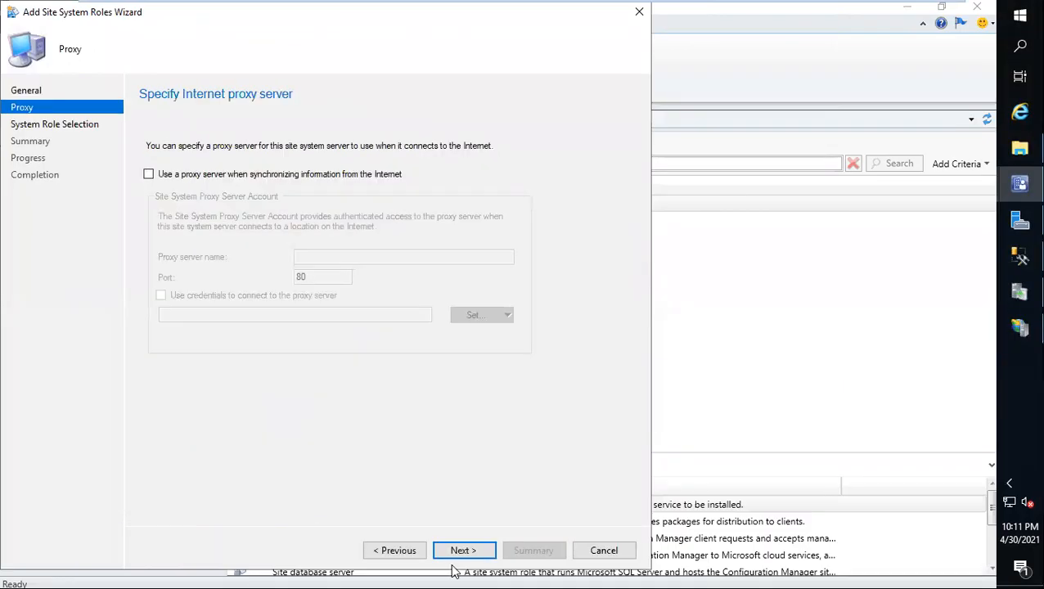
click(452, 563)
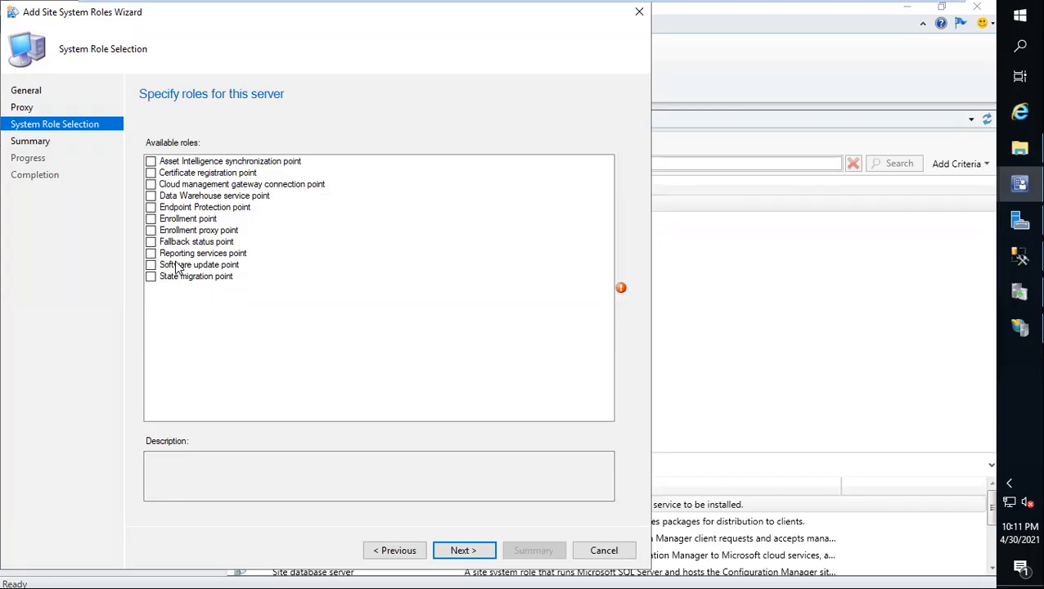
click(152, 265)
click(152, 266)
click(150, 265)
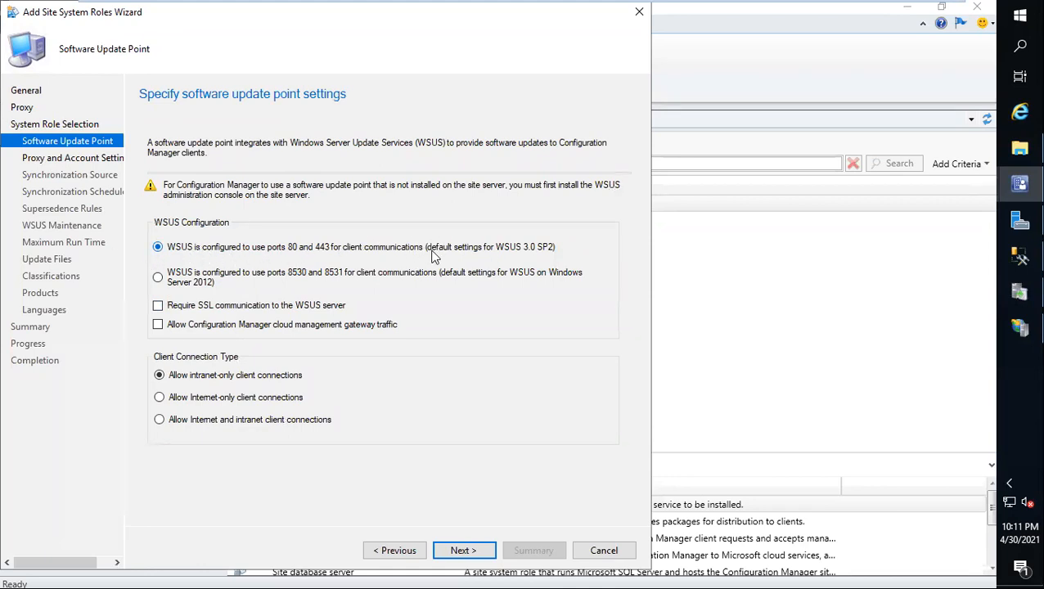
Step: Set WSUS to use ports 8530 and 8531, keeping the default connection account settings and Microsoft Update as synchronization source
click(159, 278)
click(459, 545)
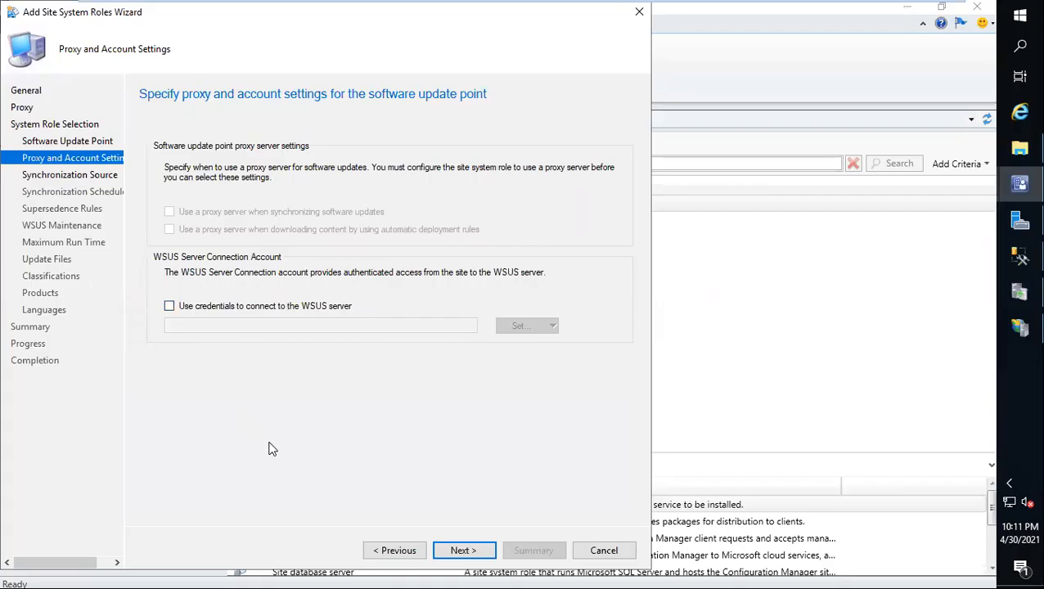
click(429, 537)
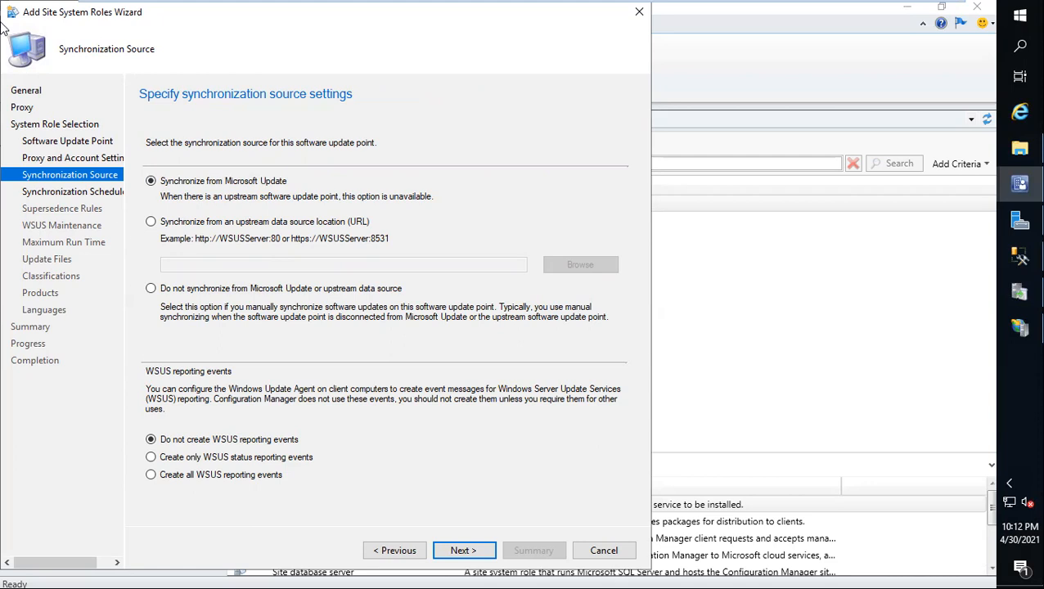
click(462, 540)
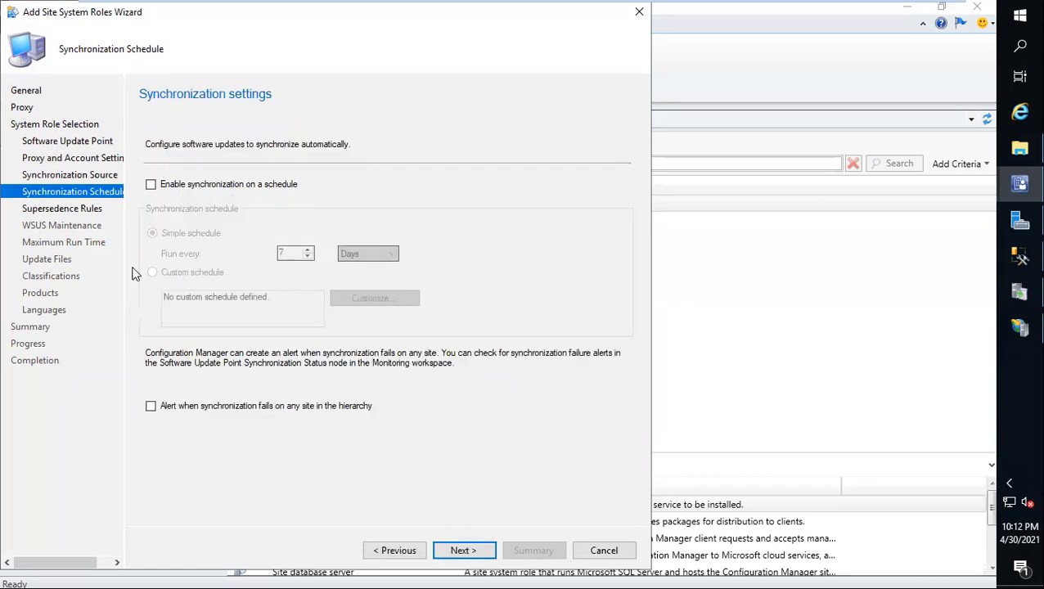
Step: Enable scheduled synchronization with a custom schedule recurring every 1 day, starting 4/30/2021 at 8:00 PM
click(150, 185)
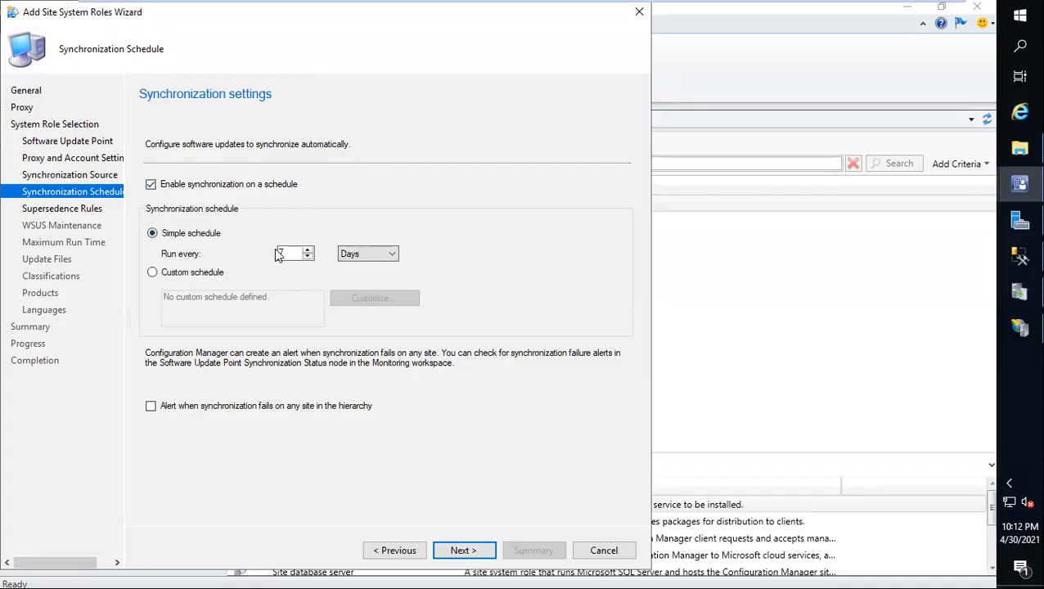
click(191, 277)
click(338, 299)
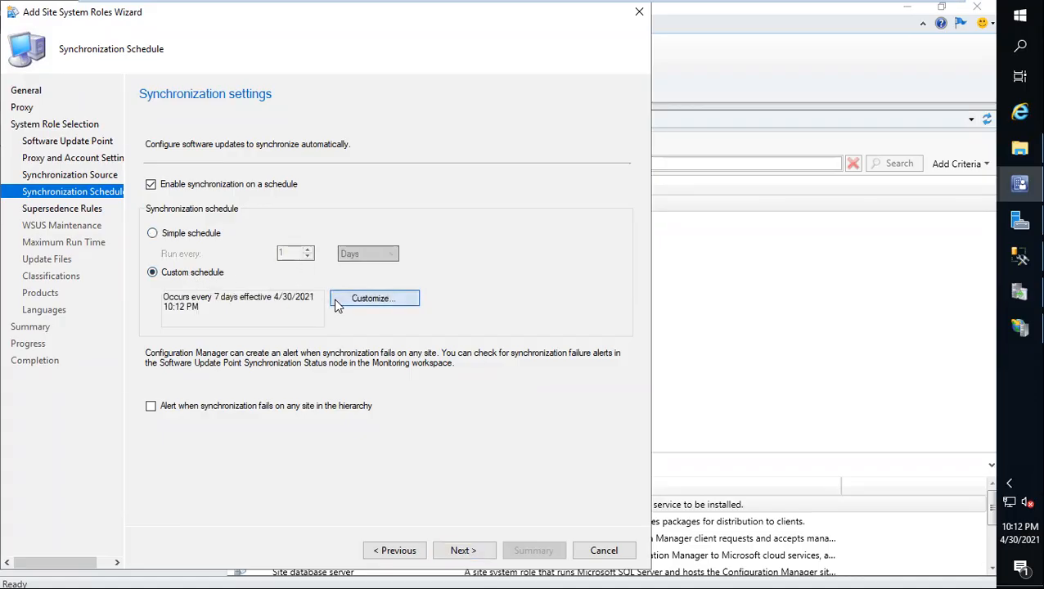
click(353, 217)
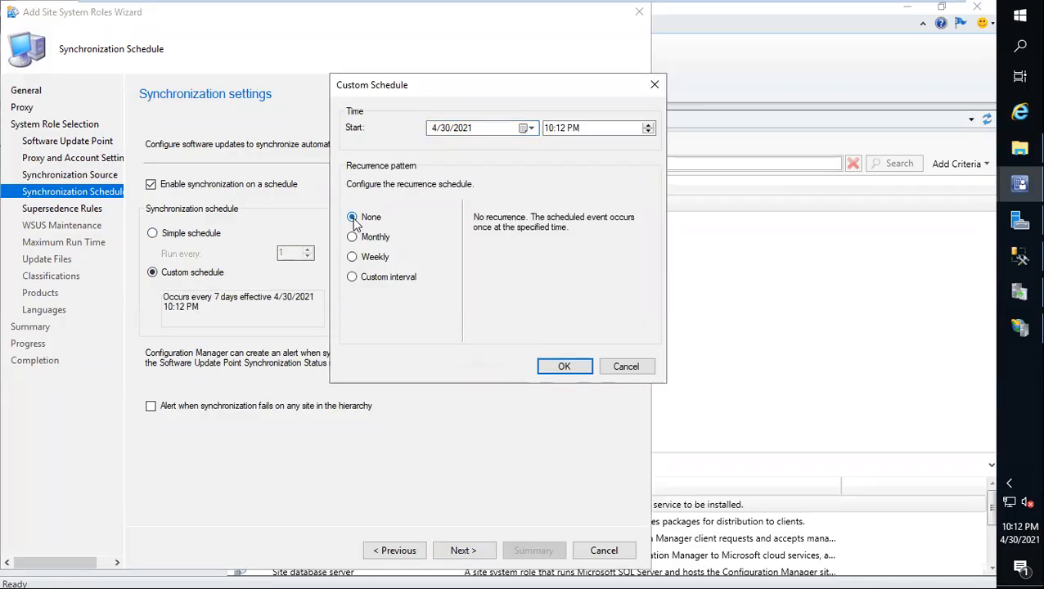
click(353, 277)
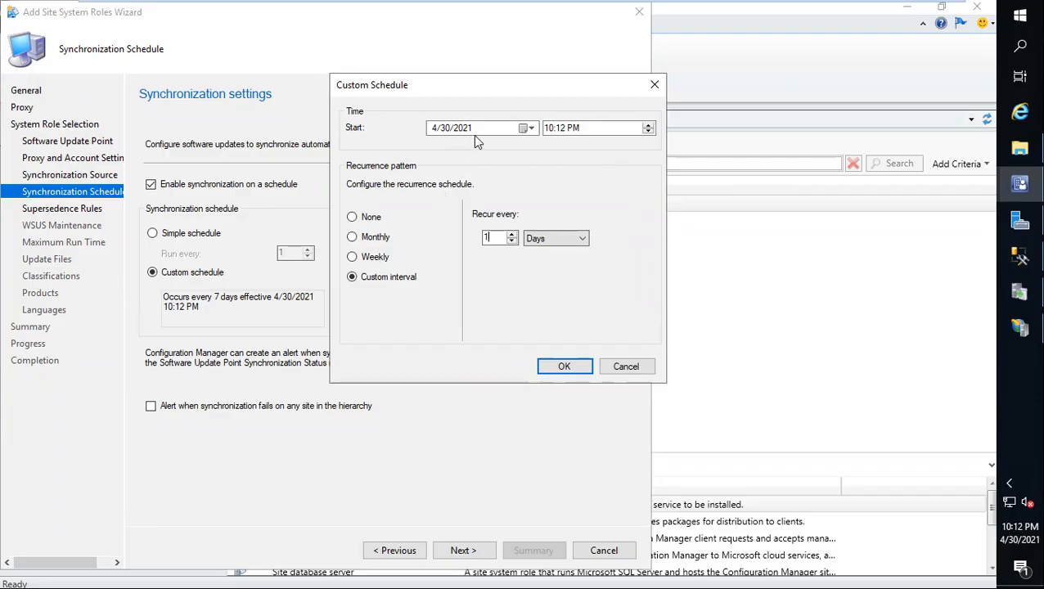
click(550, 133)
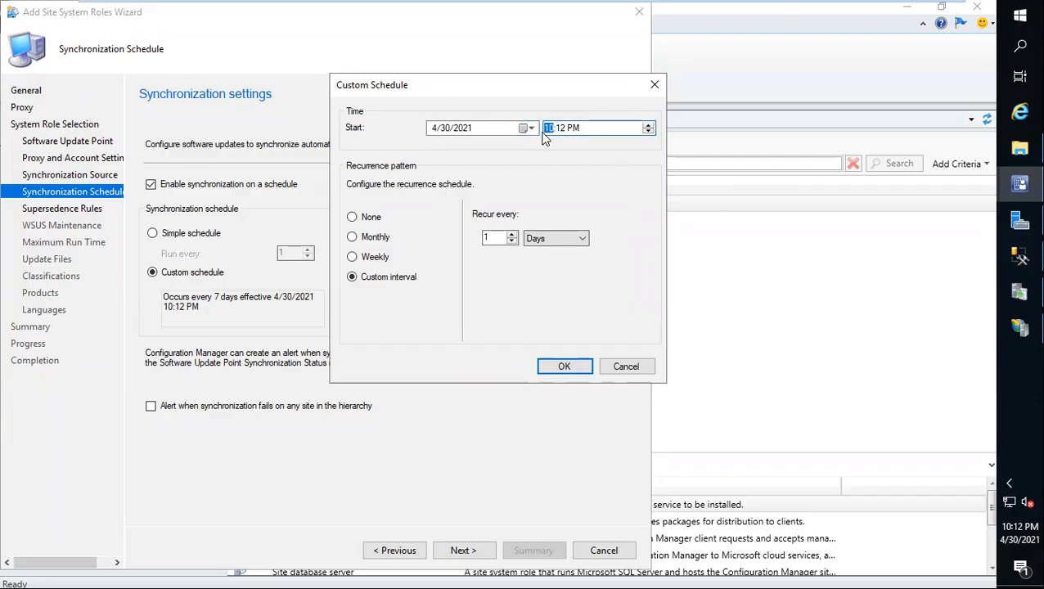
click(559, 129)
click(566, 366)
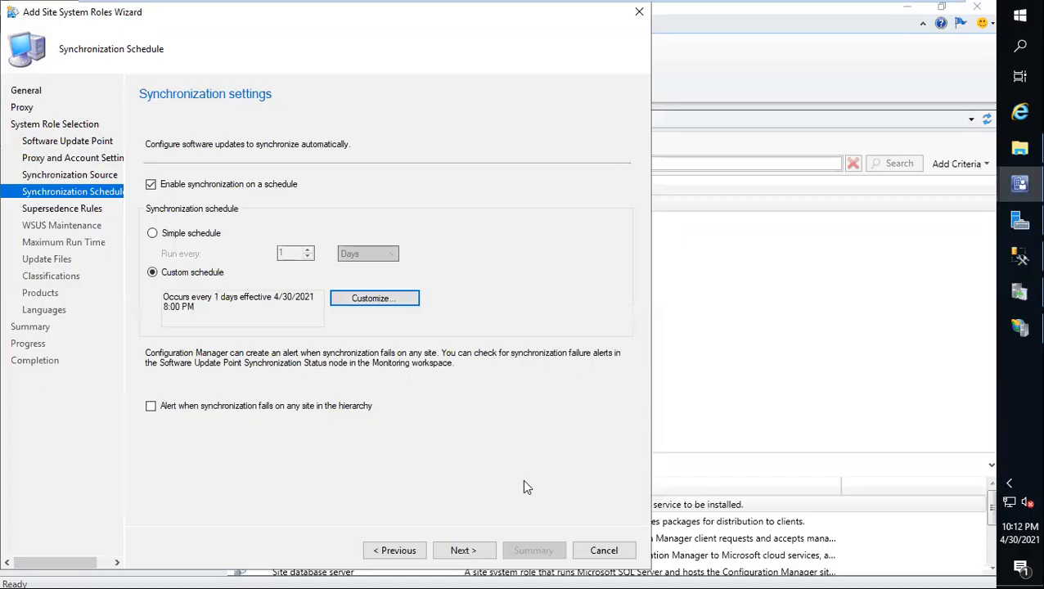
Step: Reposition the wizard and accept the 3-month supersedence expiry for all updates, continuing past WSUS maintenance to the maximum run time settings
drag(321, 19, 279, 22)
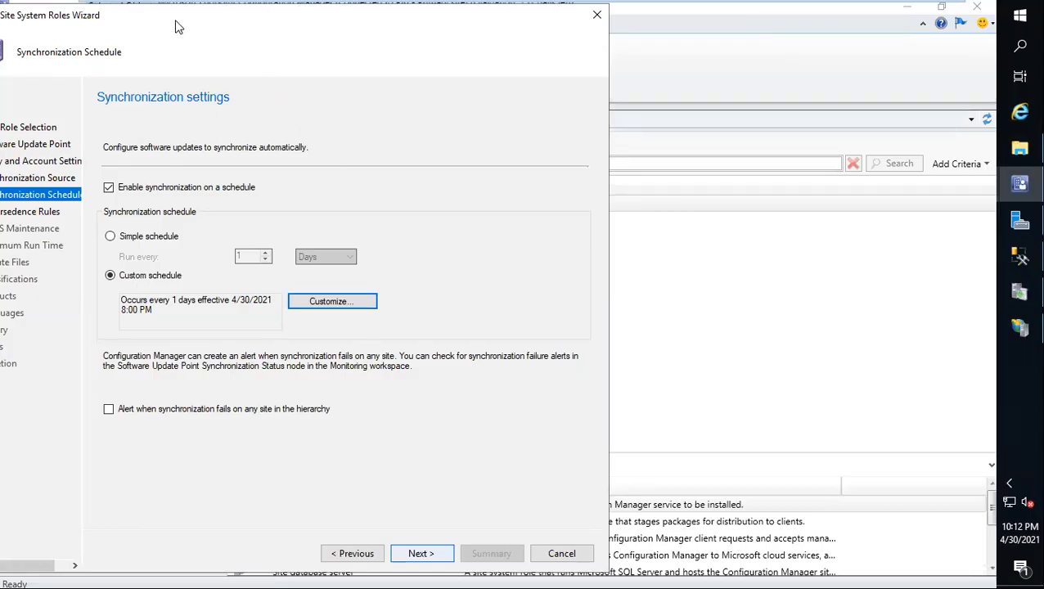
drag(221, 13, 356, 23)
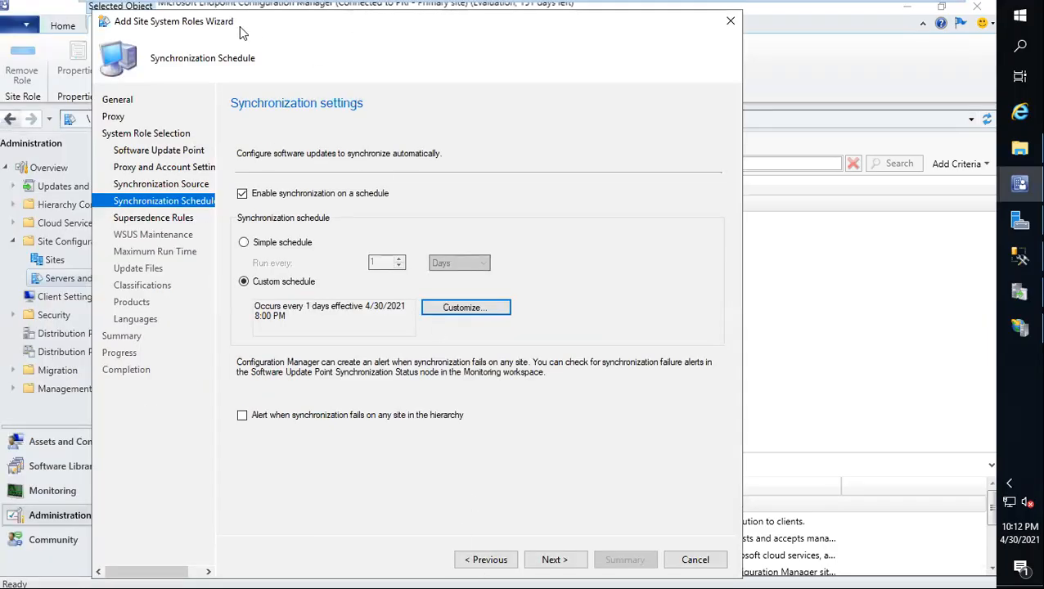
drag(265, 27, 208, 22)
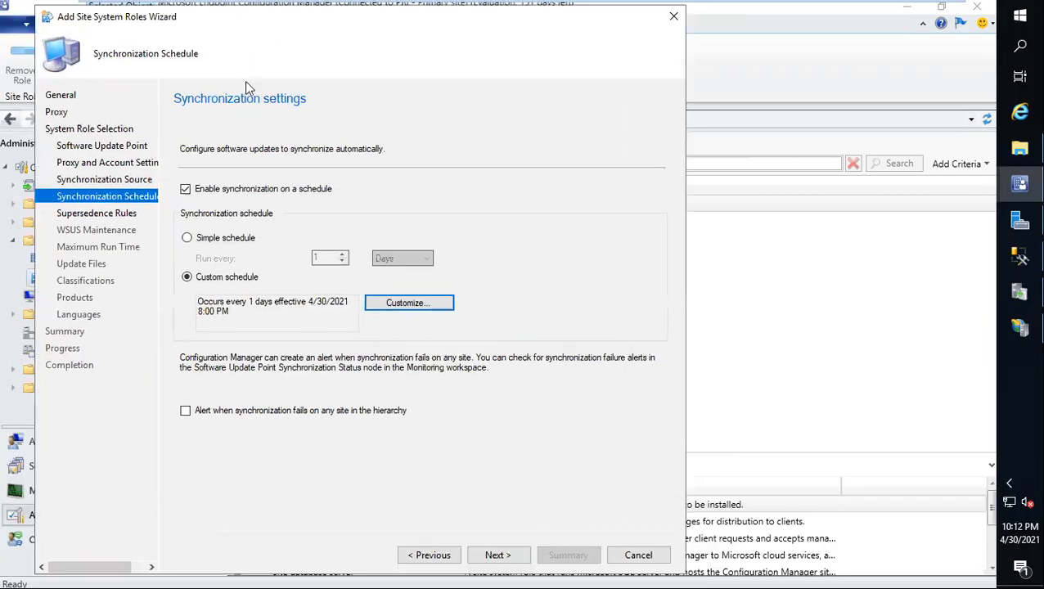
click(484, 563)
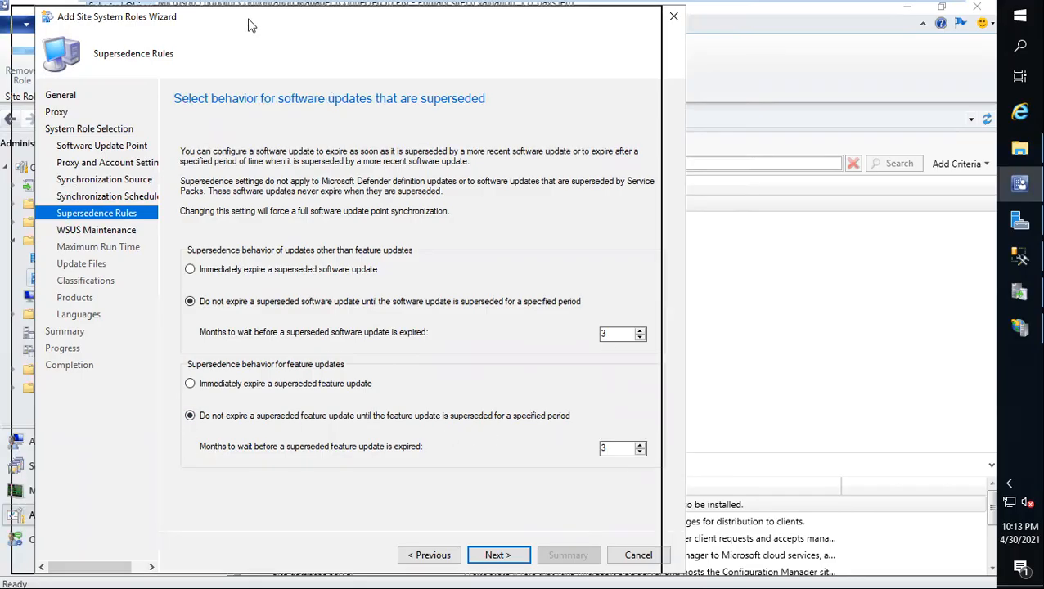
drag(249, 21, 226, 21)
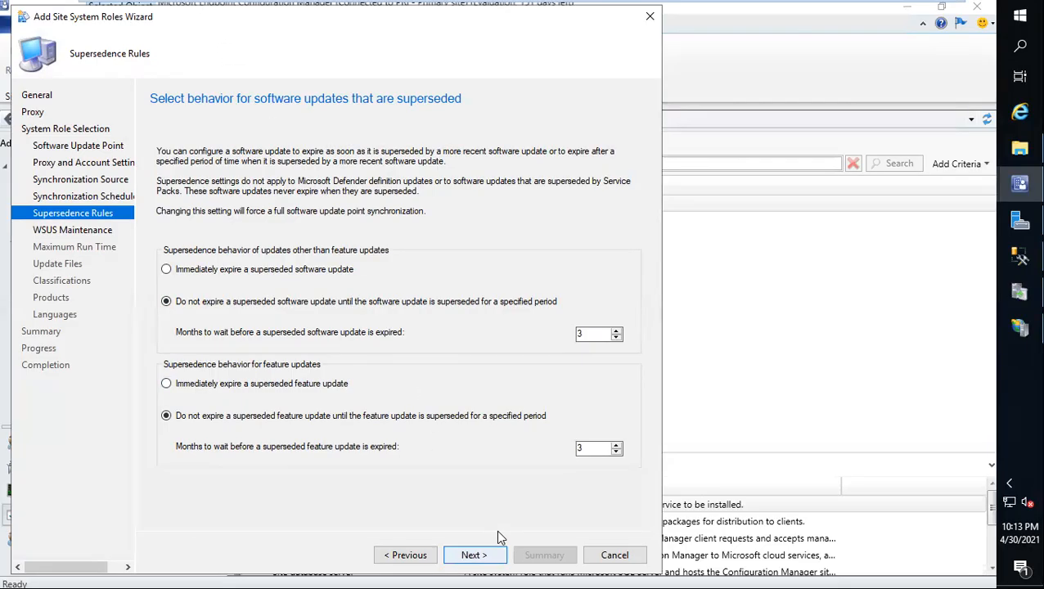
click(489, 553)
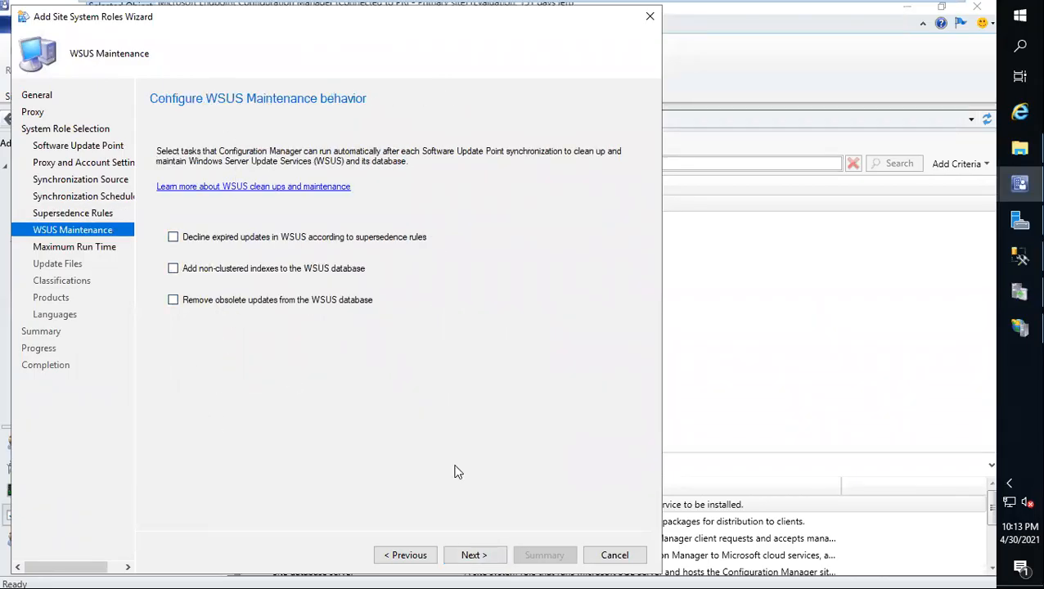
key(Return)
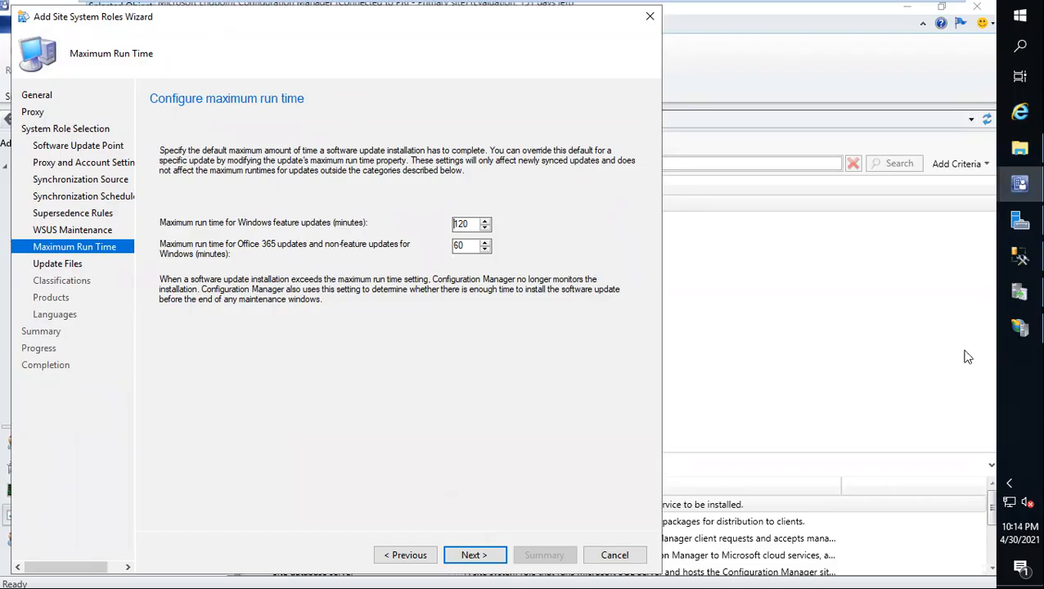
Step: Check the server's CPU and memory load in Task Manager and close it
right_click(1018, 370)
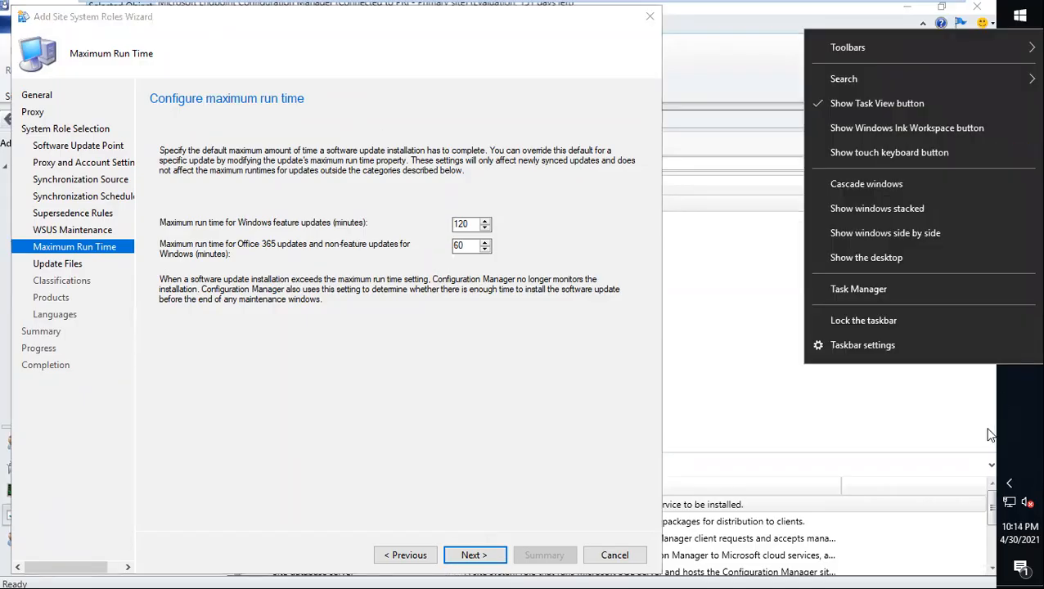
click(869, 298)
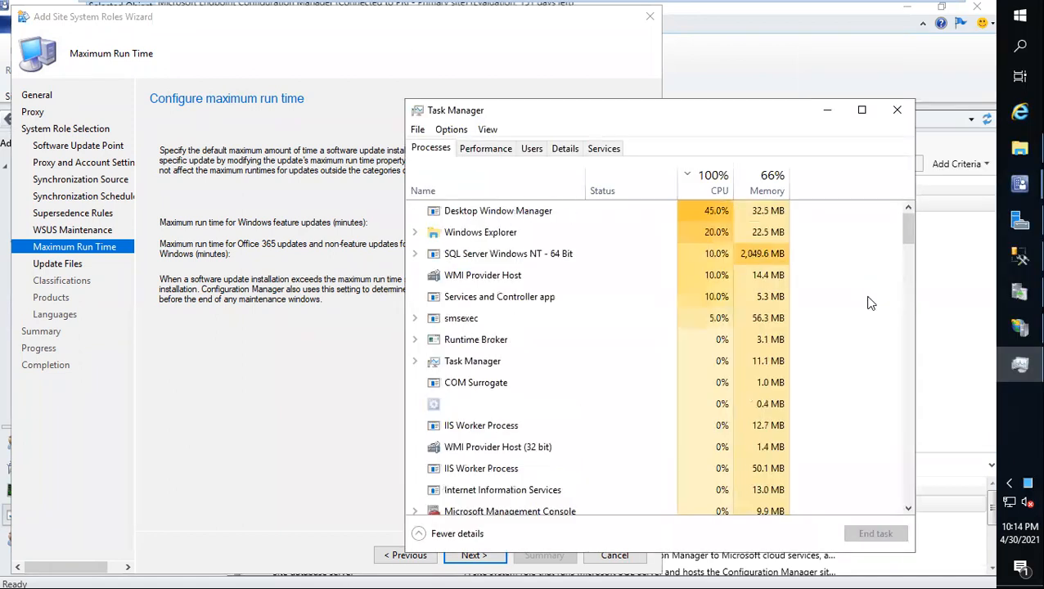
click(890, 117)
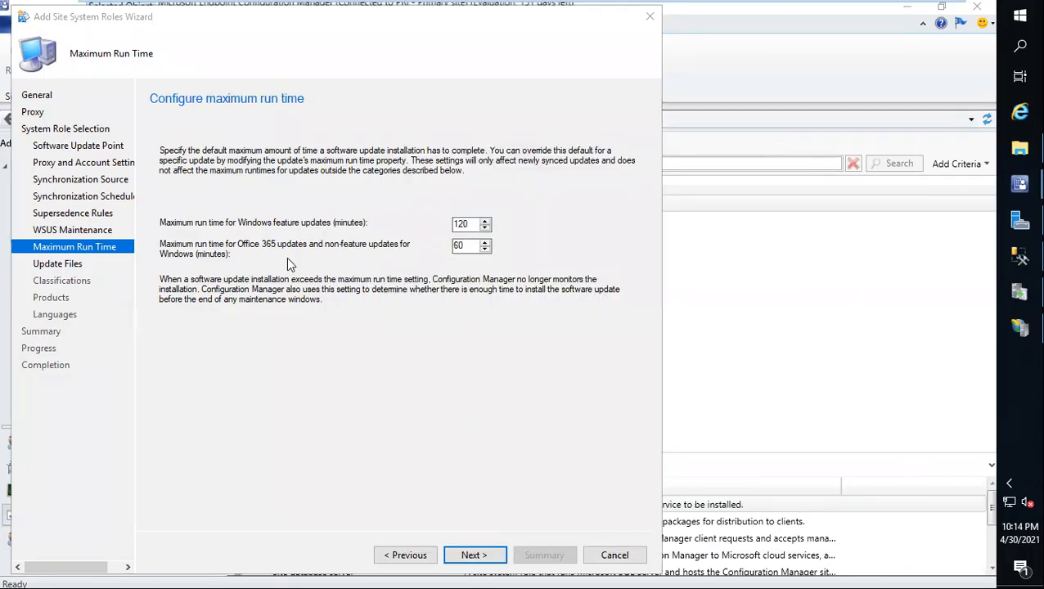
Step: Keep the maximum run times of 120 and 60 minutes and the option to download full files for all approved updates
click(448, 562)
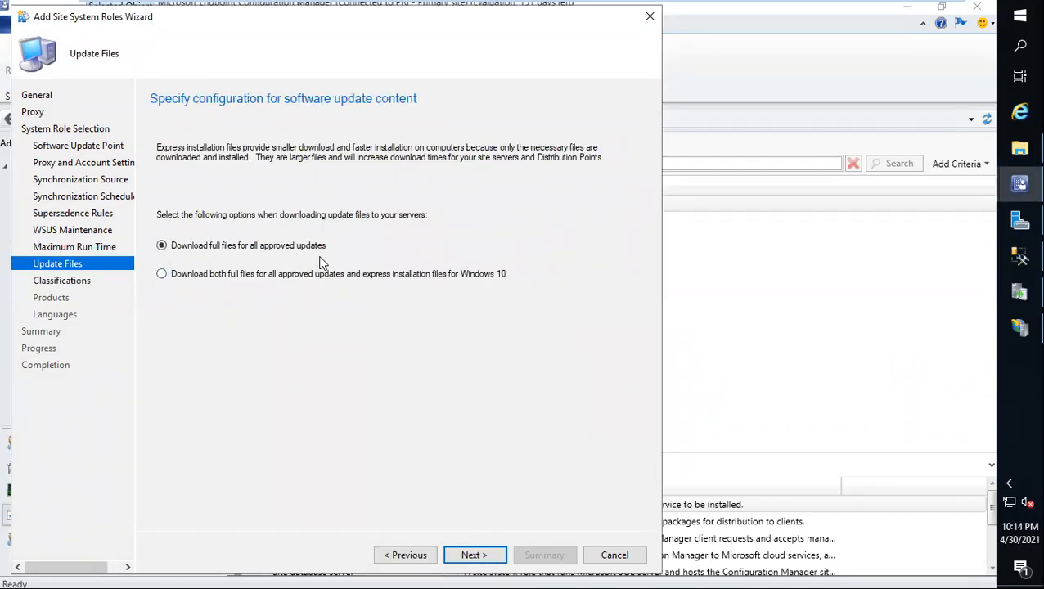
click(462, 562)
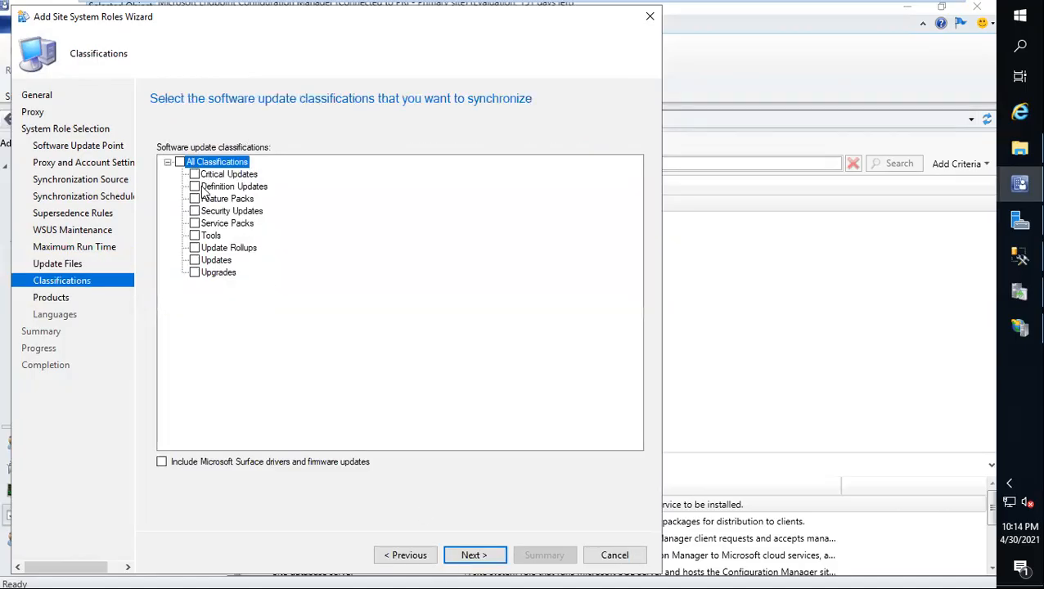
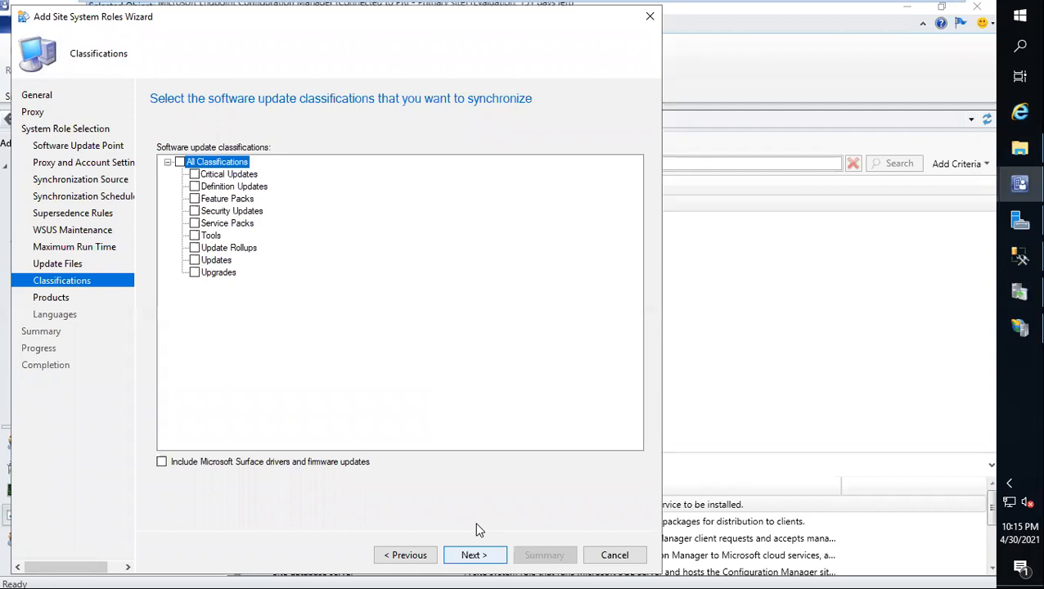
Step: Switch to VMware and set the SCCM virtual machine's number of processors to 2
mouse_move(517, 6)
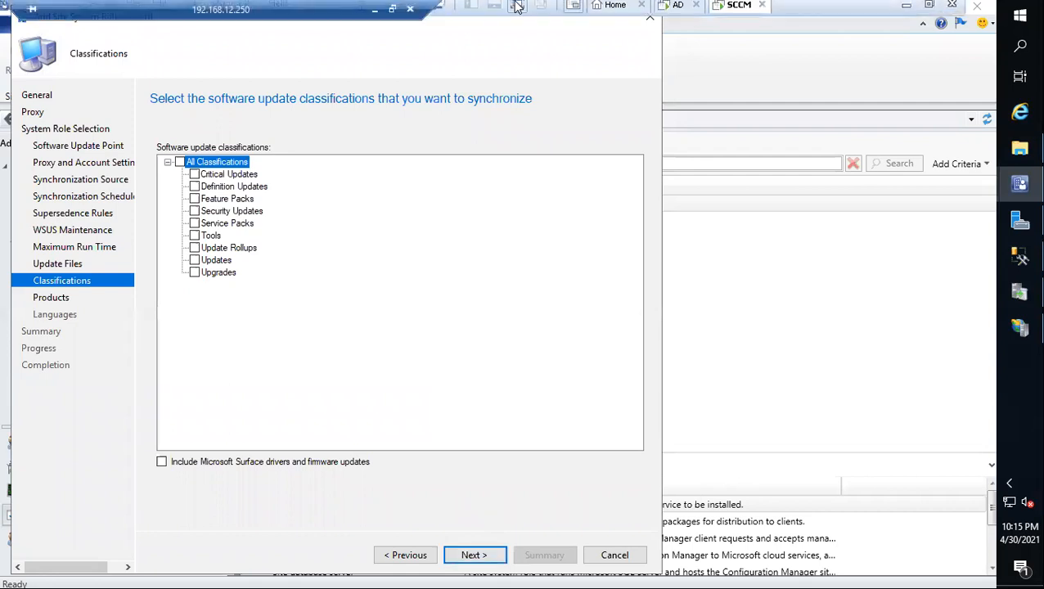
right_click(732, 18)
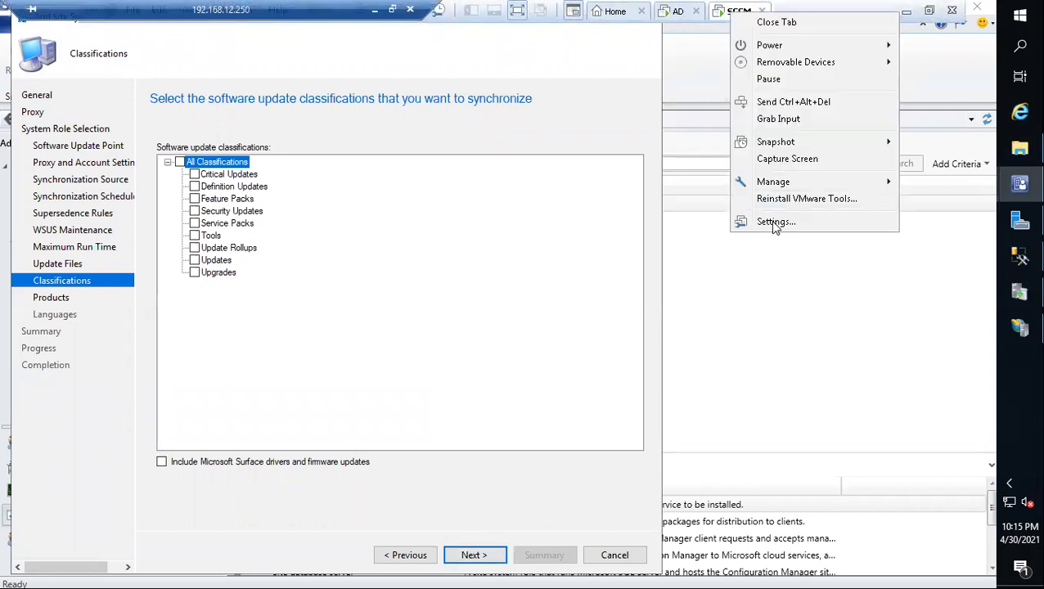
click(770, 220)
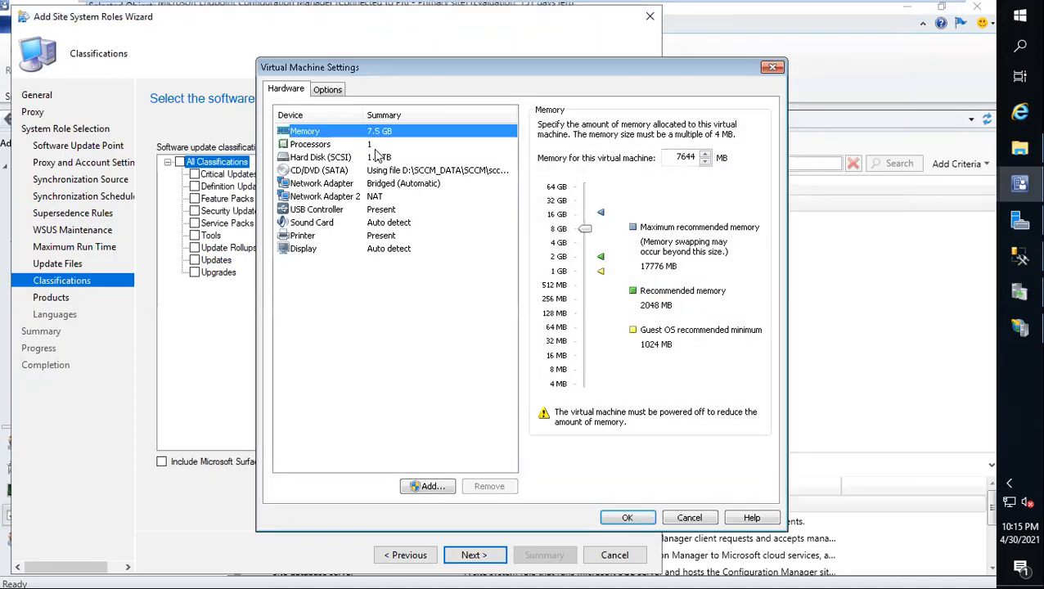
click(375, 148)
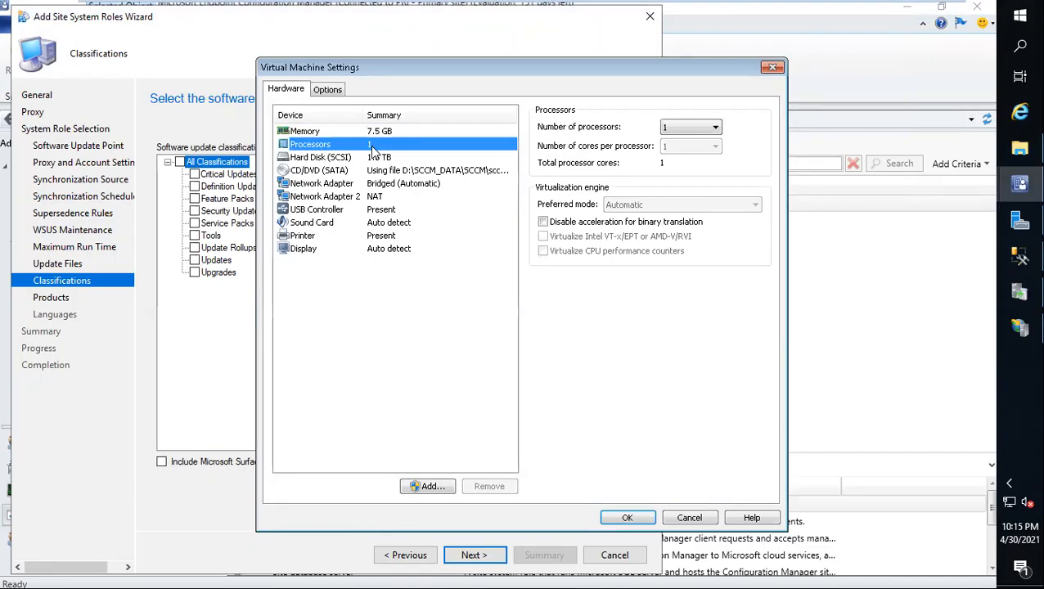
click(676, 129)
click(678, 152)
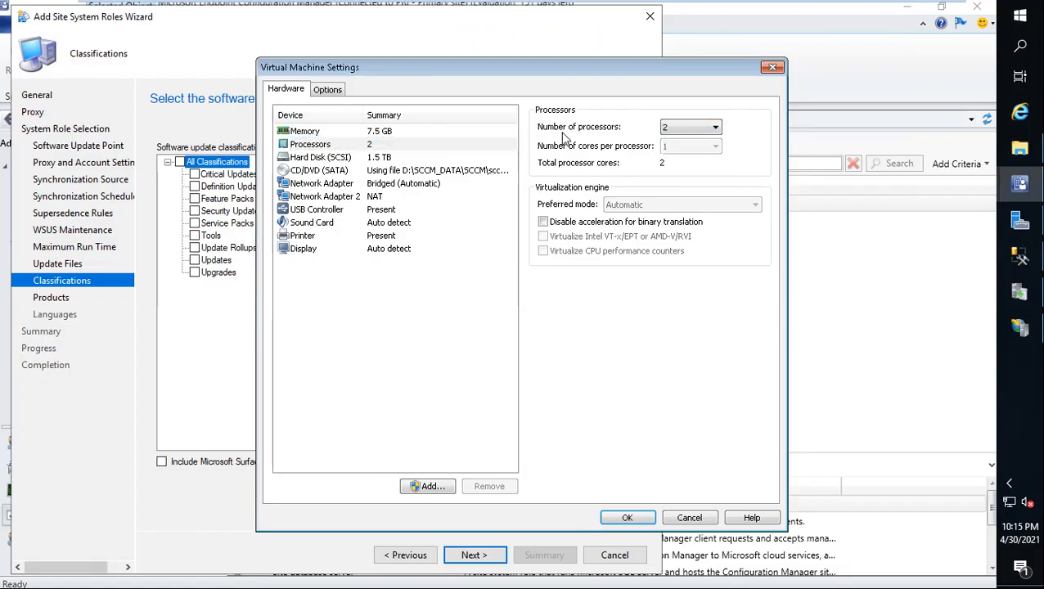
drag(509, 63, 414, 33)
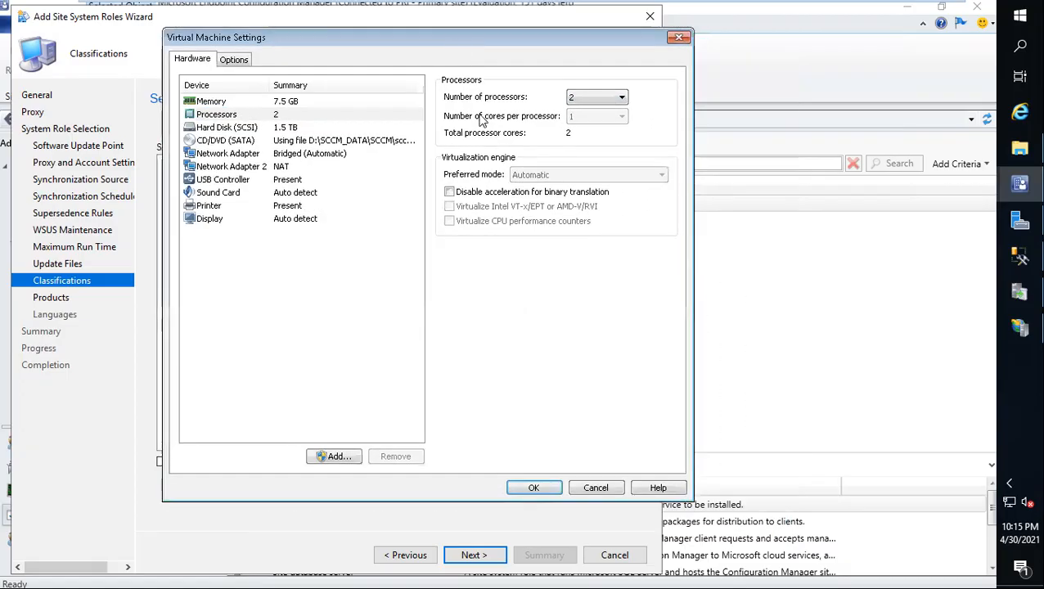
click(580, 103)
click(579, 111)
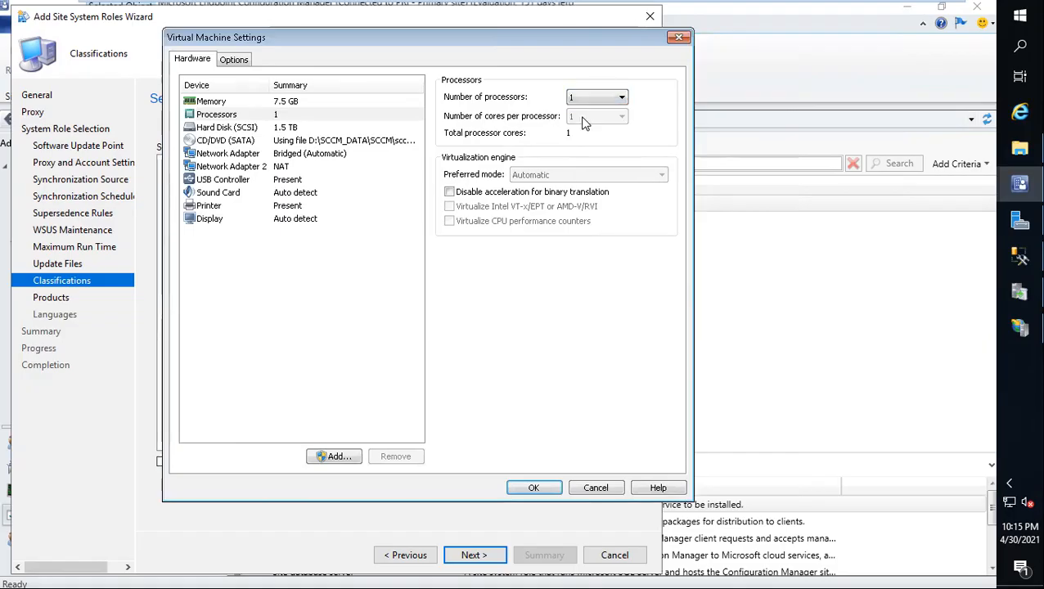
click(583, 100)
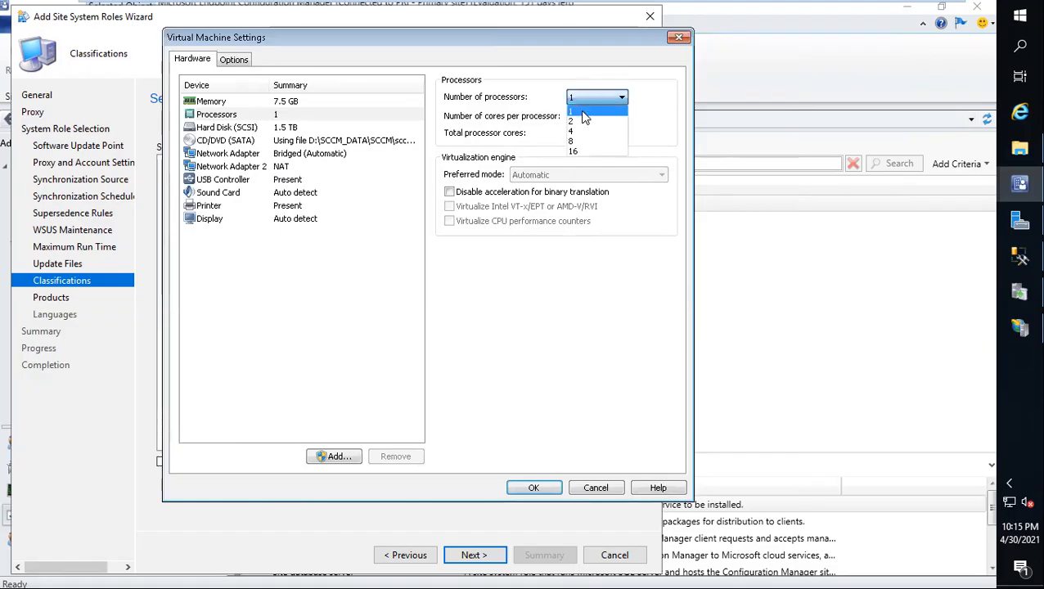
click(584, 120)
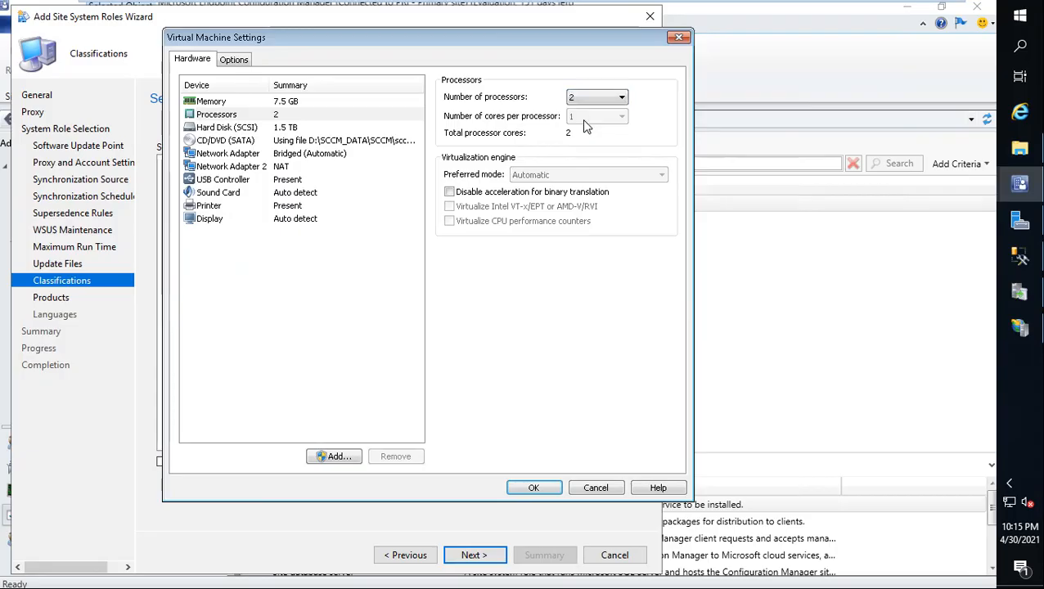
click(534, 488)
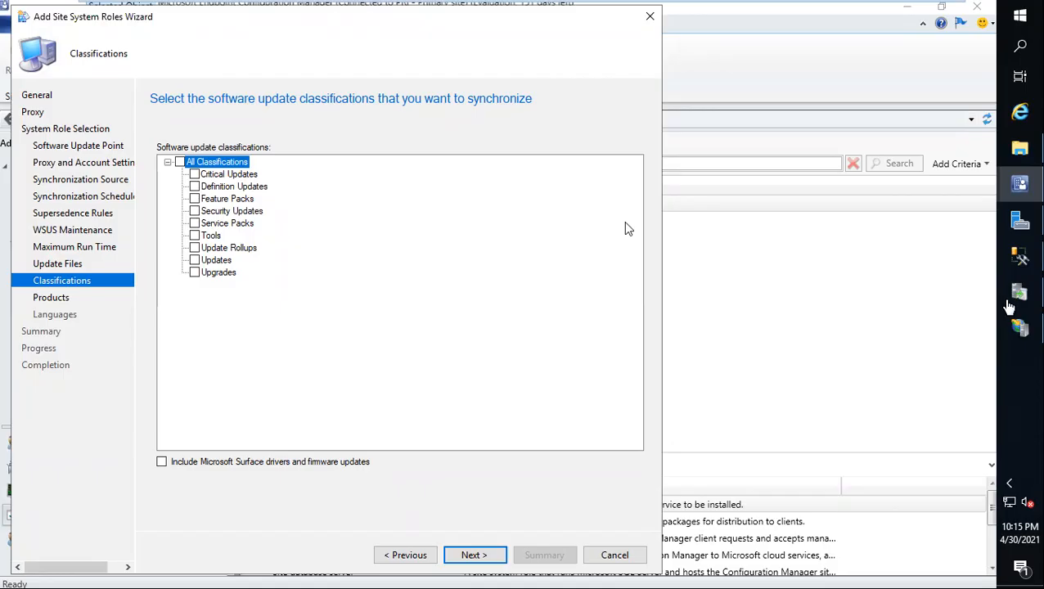
Step: Reposition the wizard and check the server's CPU and memory load in Task Manager beside it
click(1021, 372)
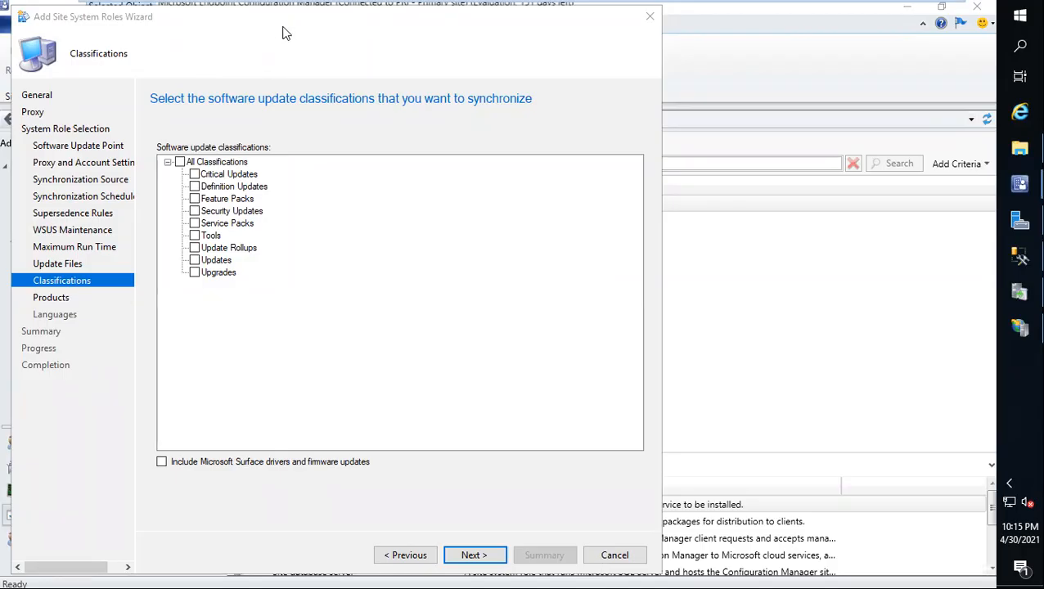
drag(294, 28, 272, 33)
drag(276, 24, 255, 19)
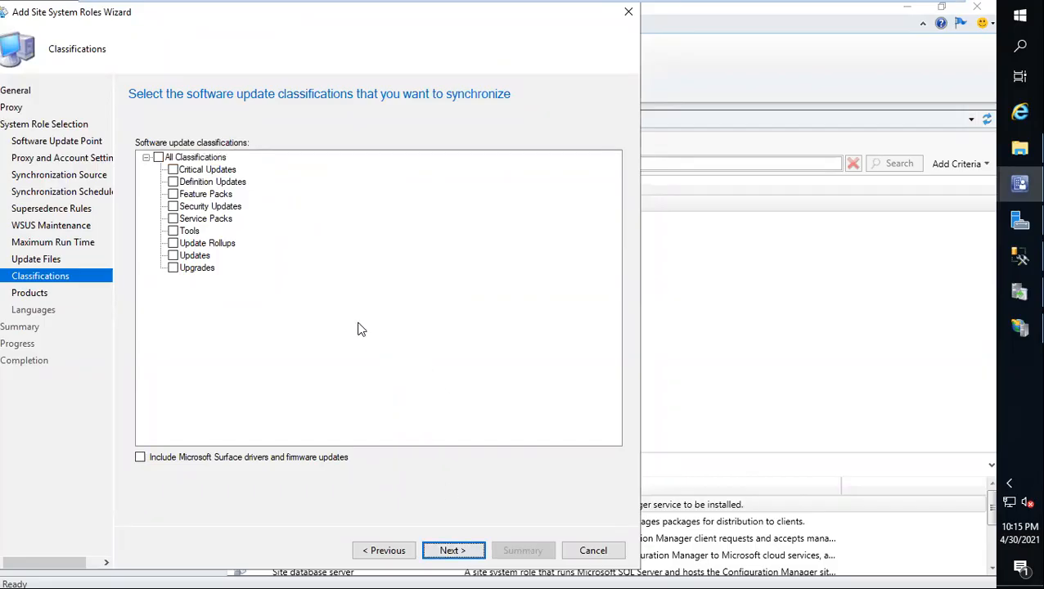
right_click(1022, 391)
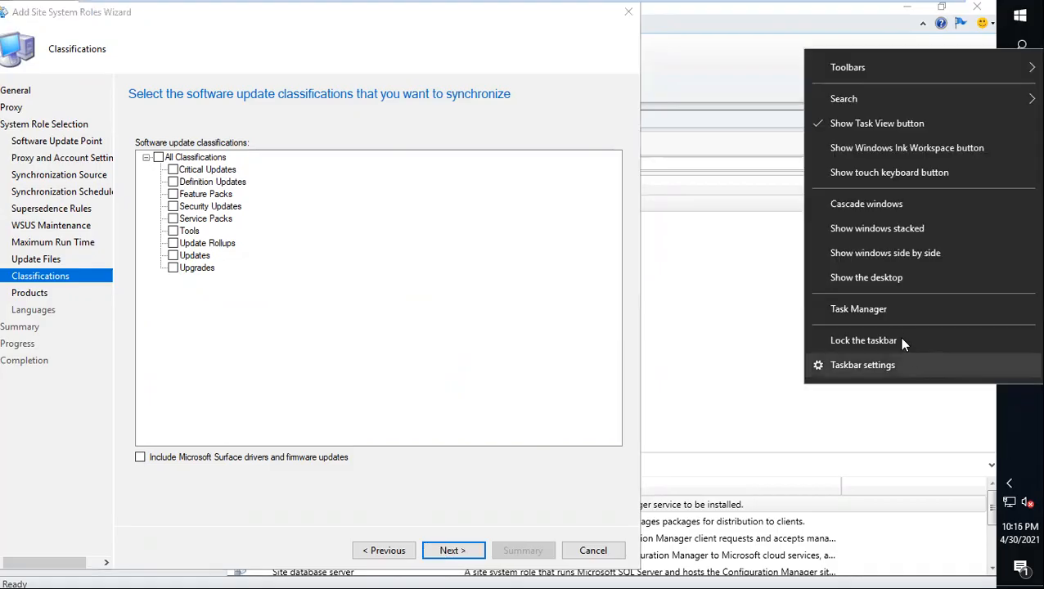
click(890, 311)
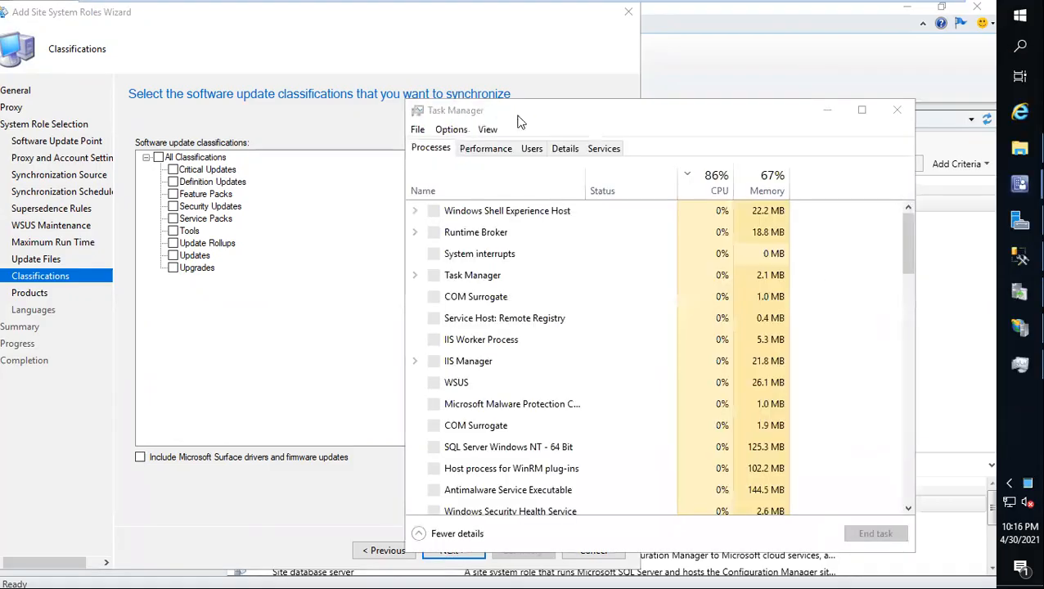
drag(522, 119, 716, 114)
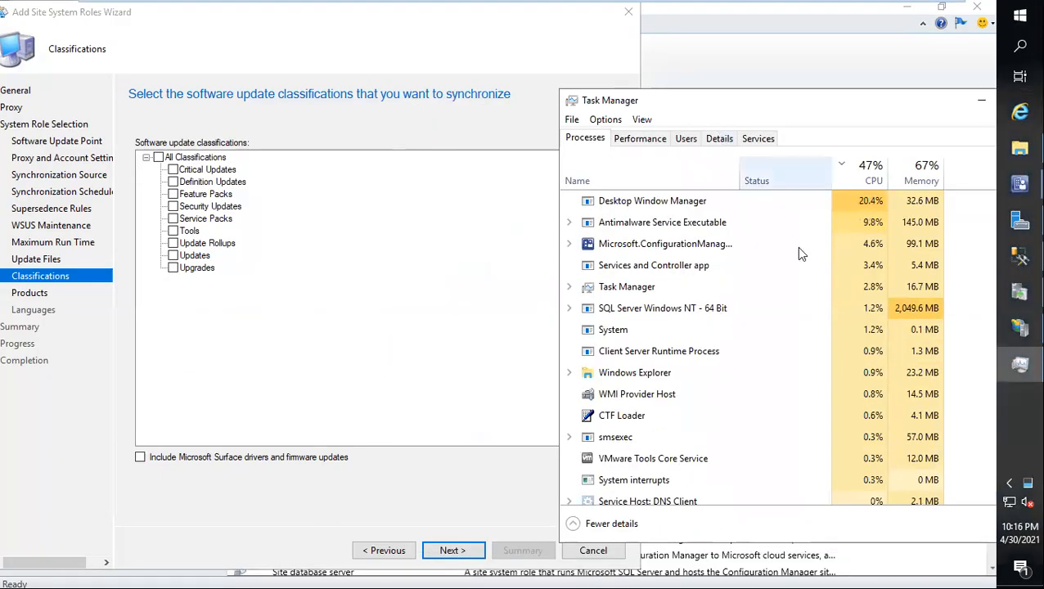
click(1008, 483)
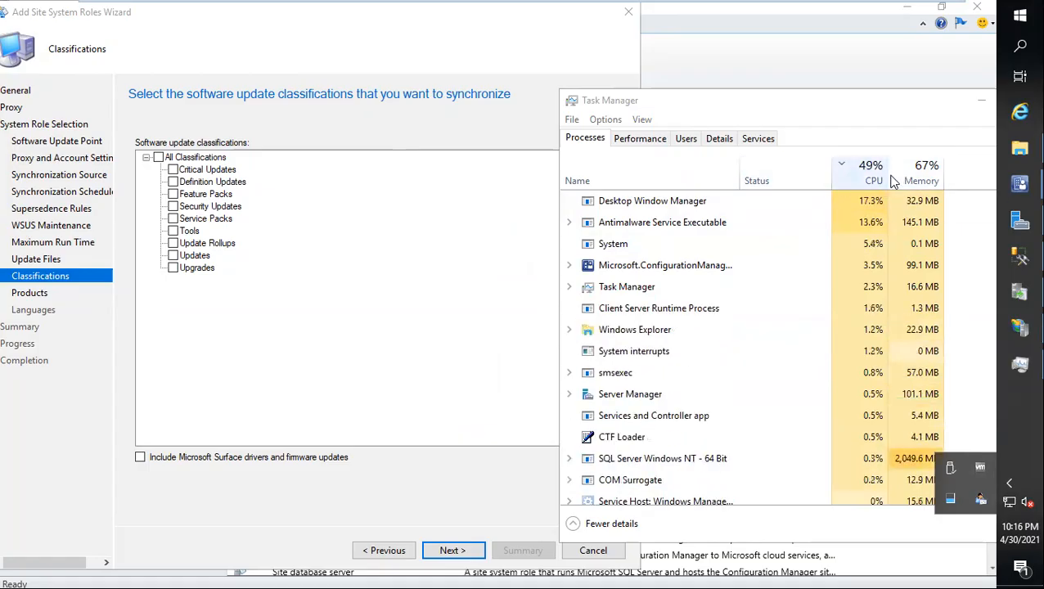
click(442, 48)
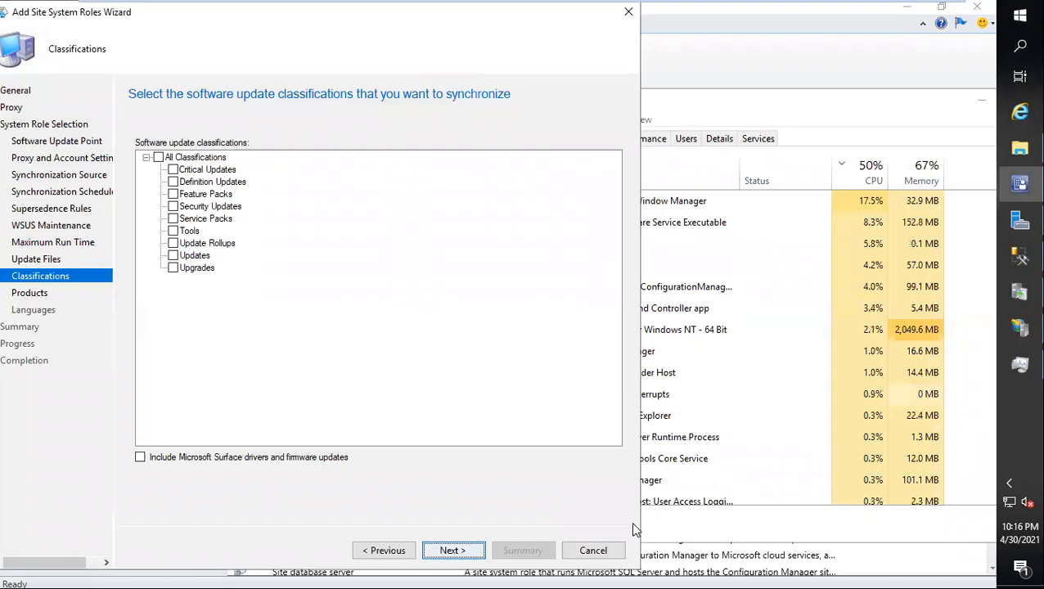
Step: Continue with all update classifications unselected, expand the Microsoft products and look at the entries under Office
key(Return)
click(146, 158)
click(161, 169)
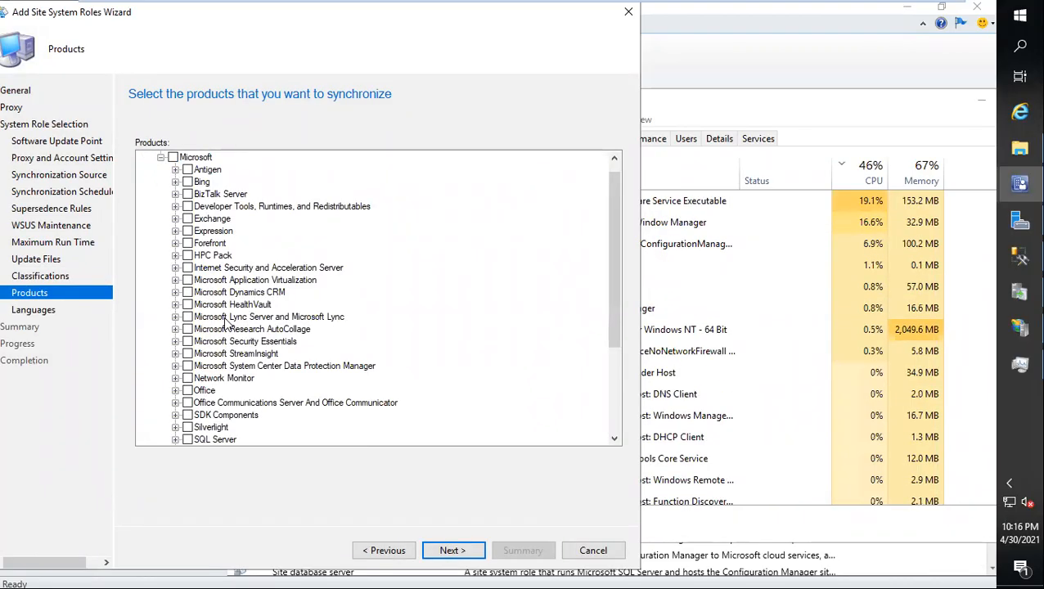
scroll(169, 327, down, 4)
click(176, 256)
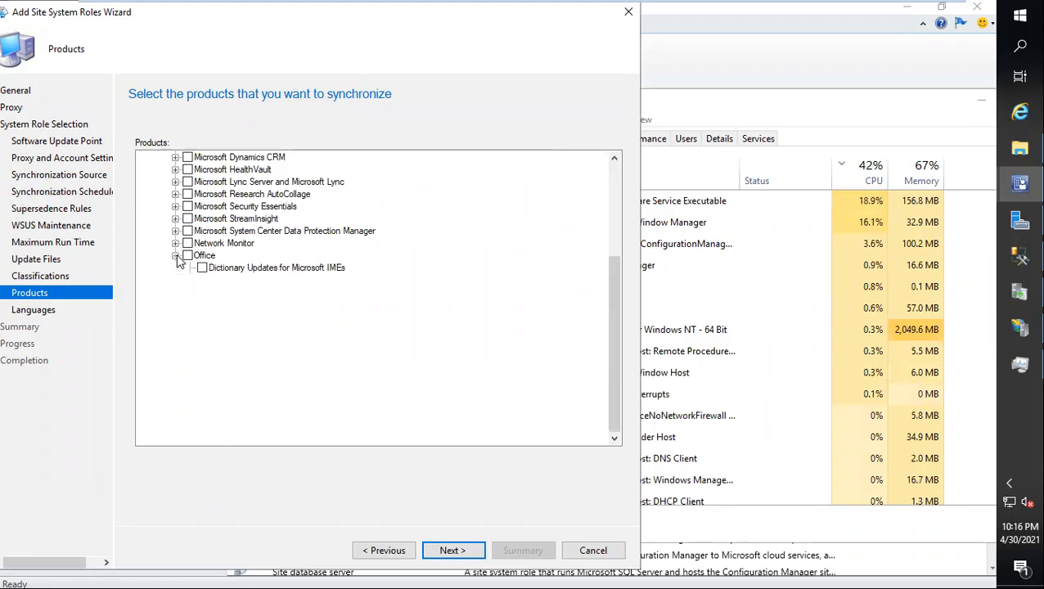
click(176, 256)
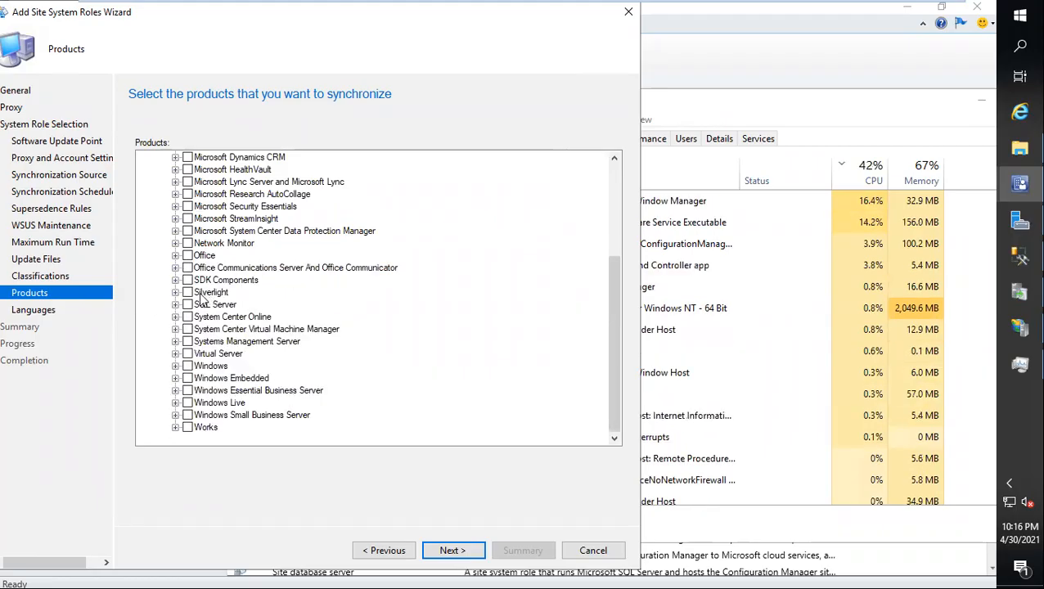
Step: Review the Windows products available for synchronization without selecting any, and clear Task Manager from the screen
click(175, 366)
scroll(278, 327, down, 5)
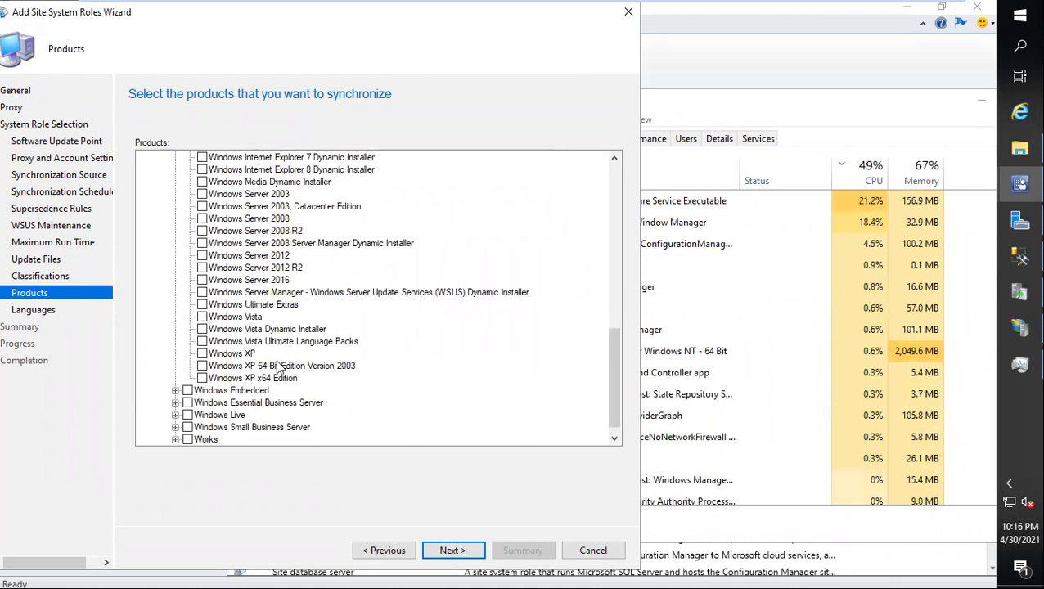
scroll(292, 351, up, 3)
scroll(292, 360, down, 3)
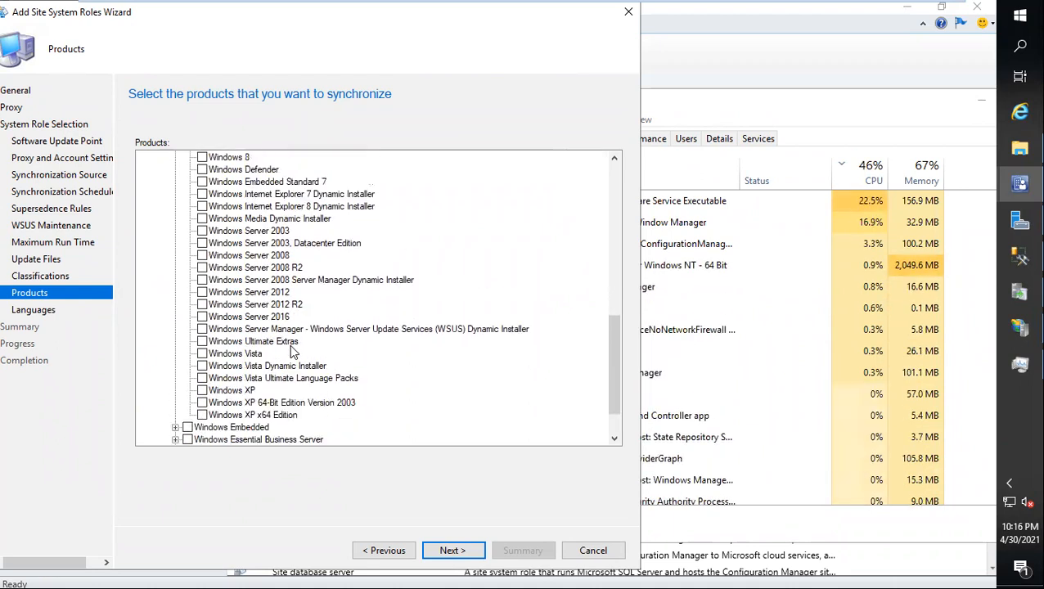
scroll(292, 370, up, 3)
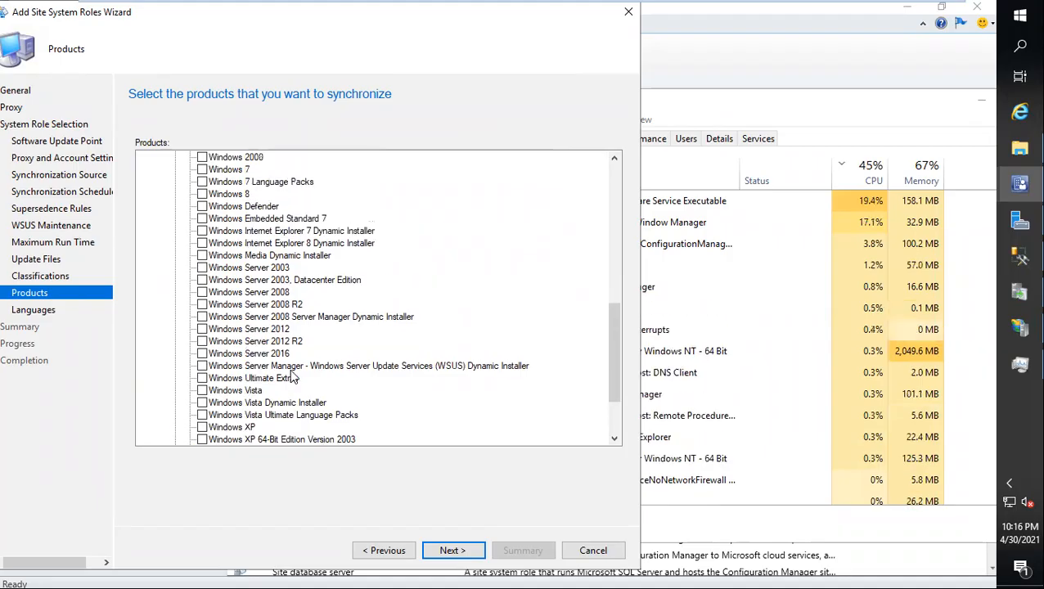
scroll(292, 375, down, 2)
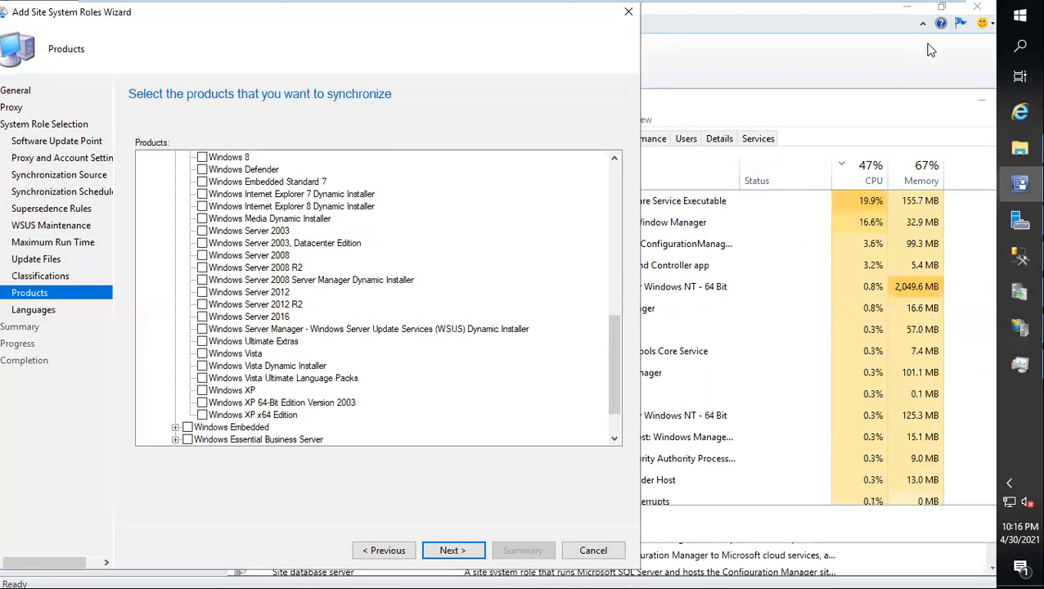
click(965, 104)
click(970, 106)
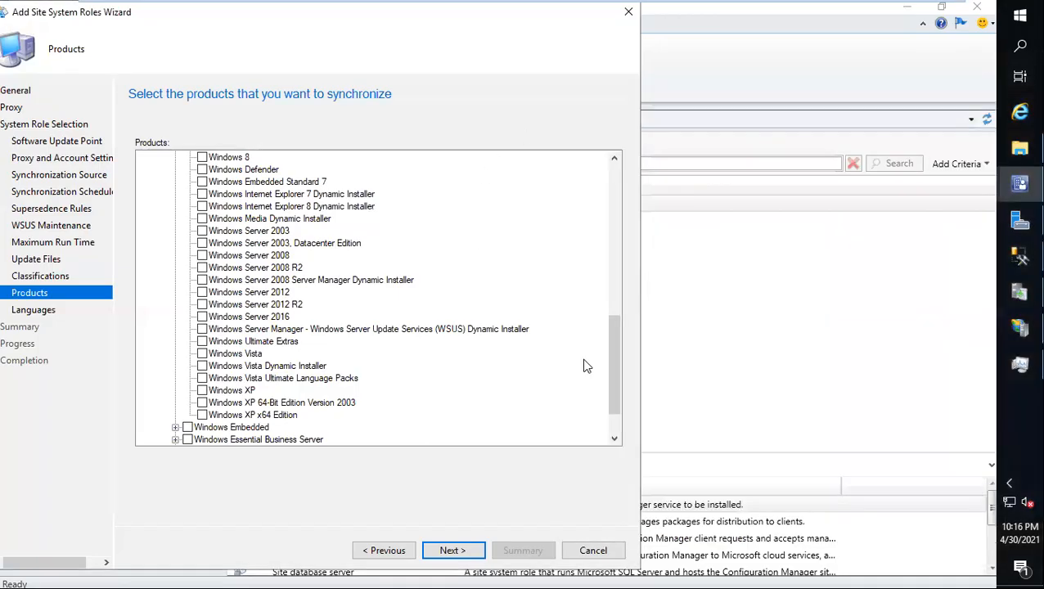
Step: Keep English as the only synchronized language and complete the wizard to add the software update point role
click(452, 549)
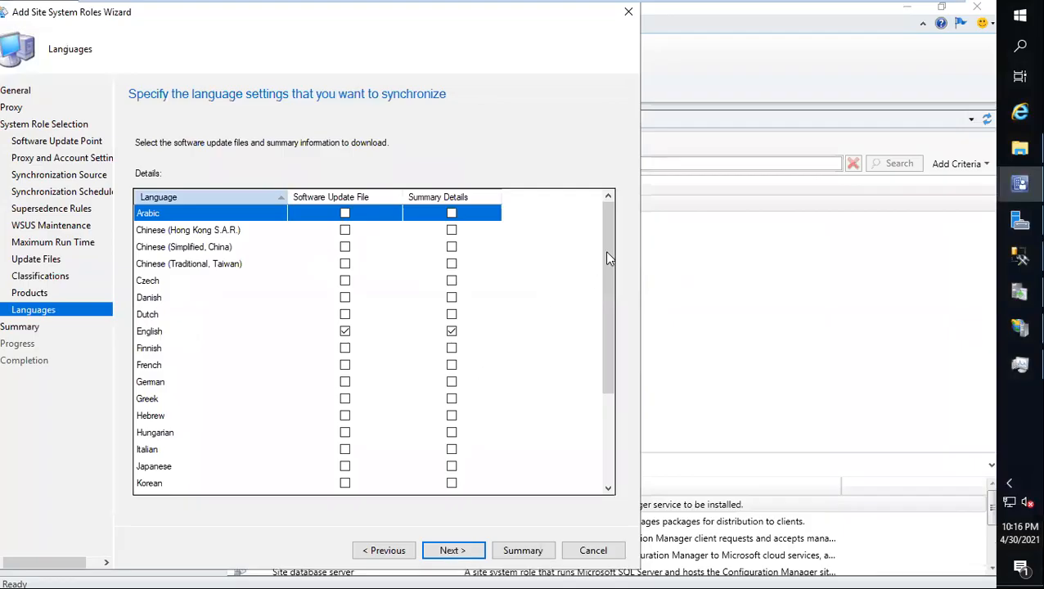
drag(605, 249, 555, 497)
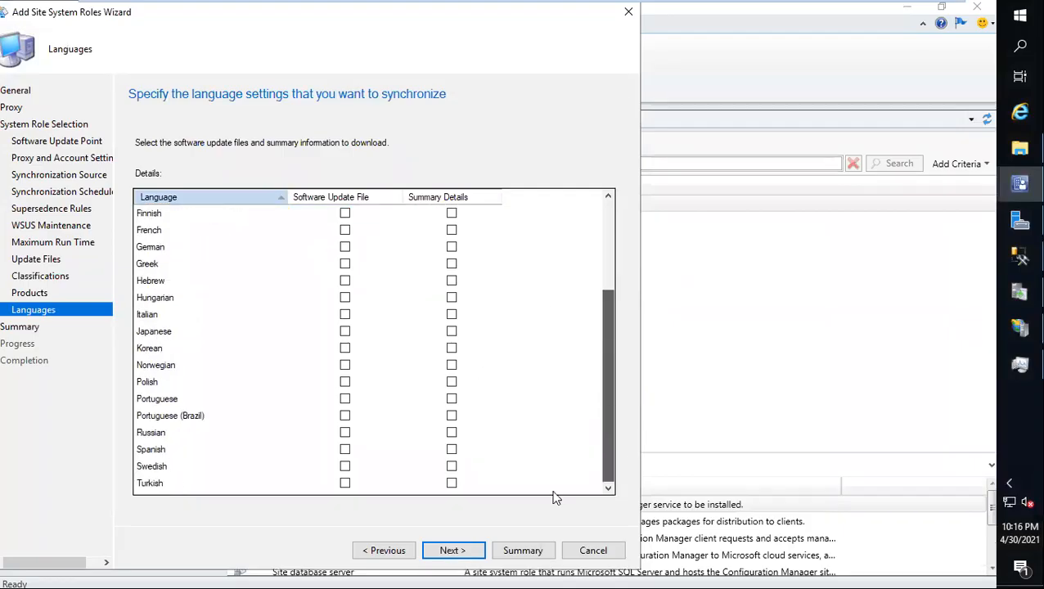
click(472, 549)
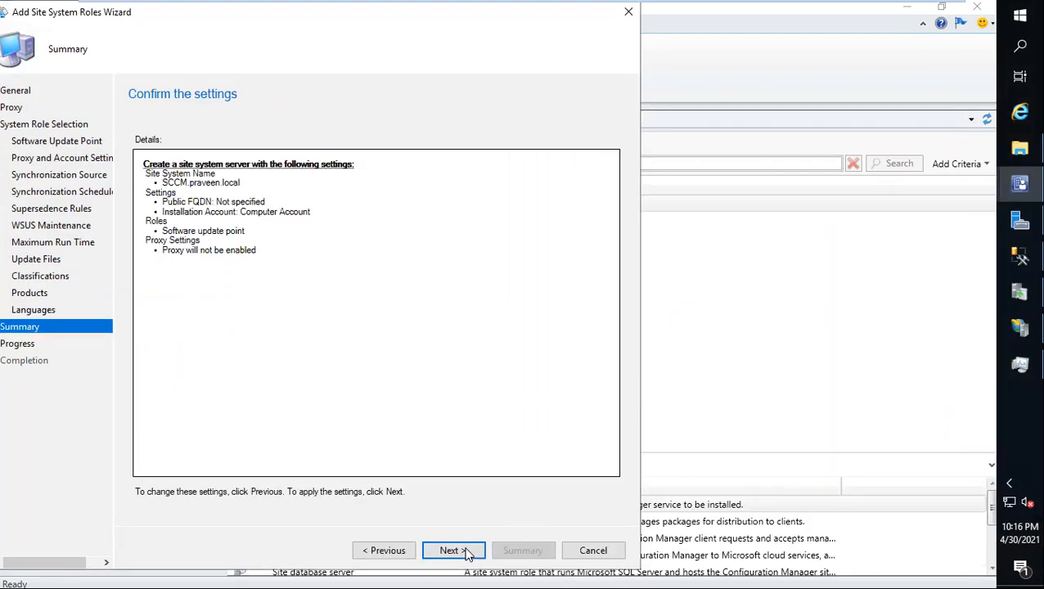
click(467, 552)
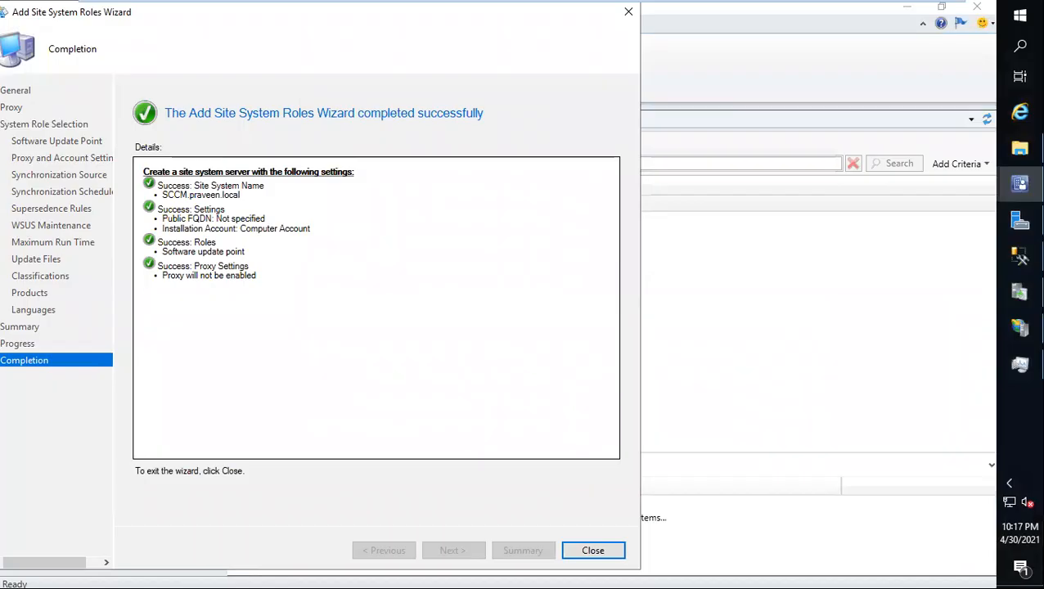
click(609, 550)
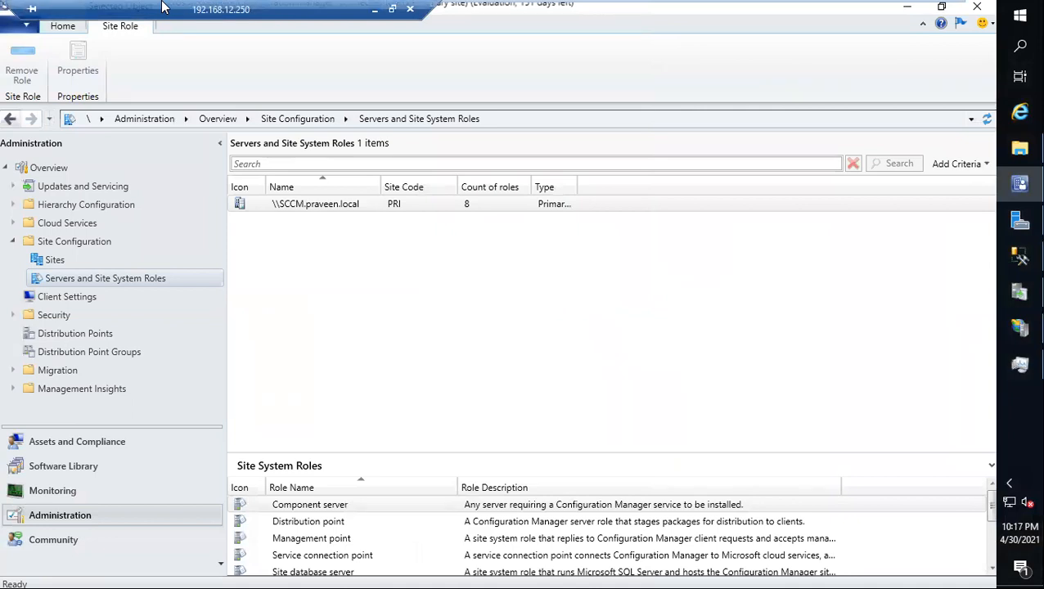
Step: Review the SUPSetup.Log and server-side log entries in the Word patching notes and return to the full-screen remote session
click(375, 9)
scroll(393, 361, down, 3)
drag(373, 340, 348, 331)
click(439, 327)
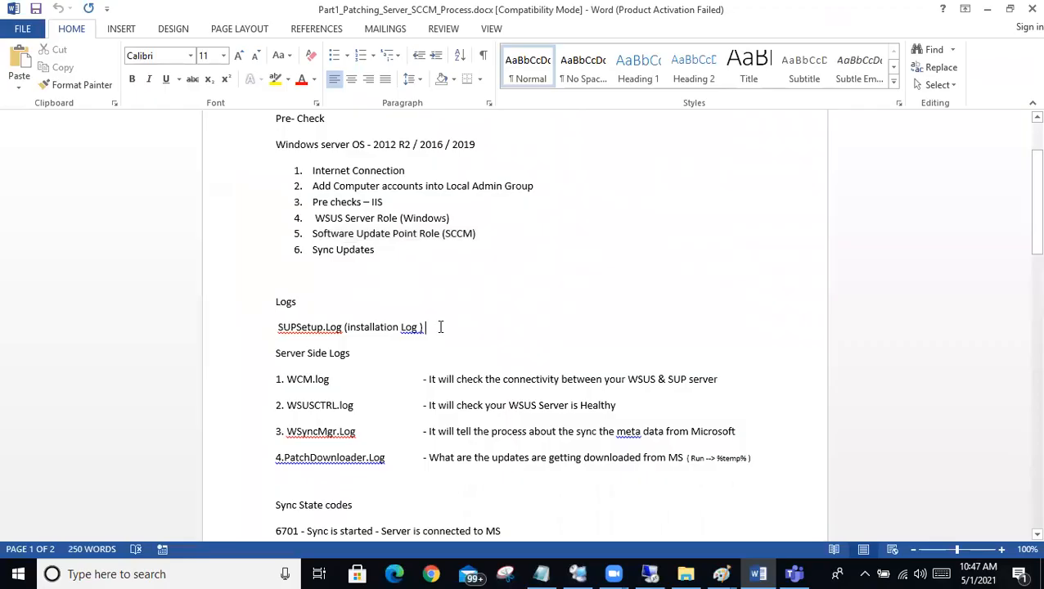
drag(440, 327, 143, 310)
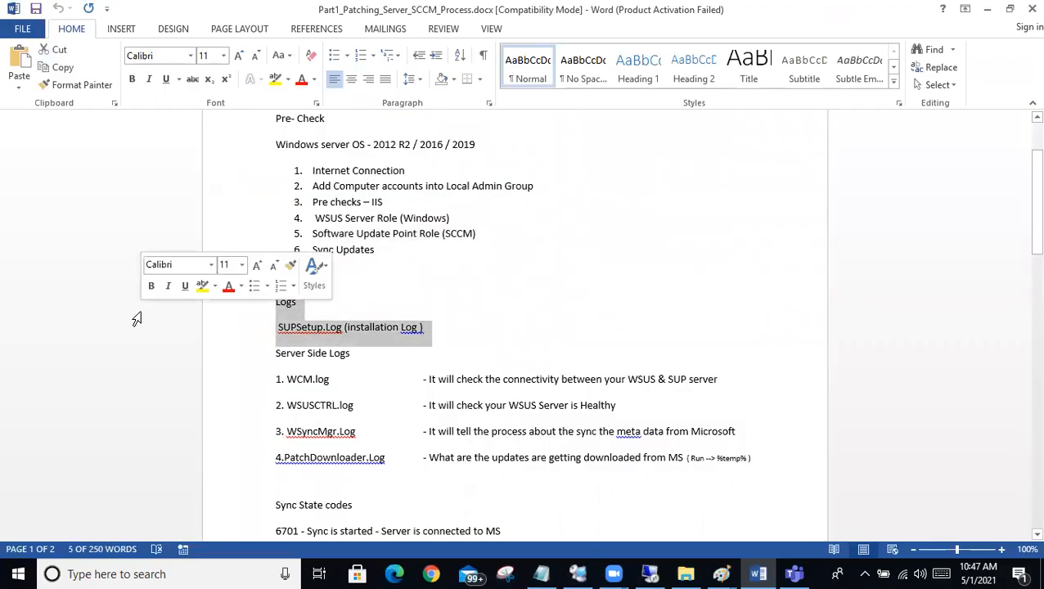
scroll(137, 319, down, 2)
drag(759, 400, 261, 277)
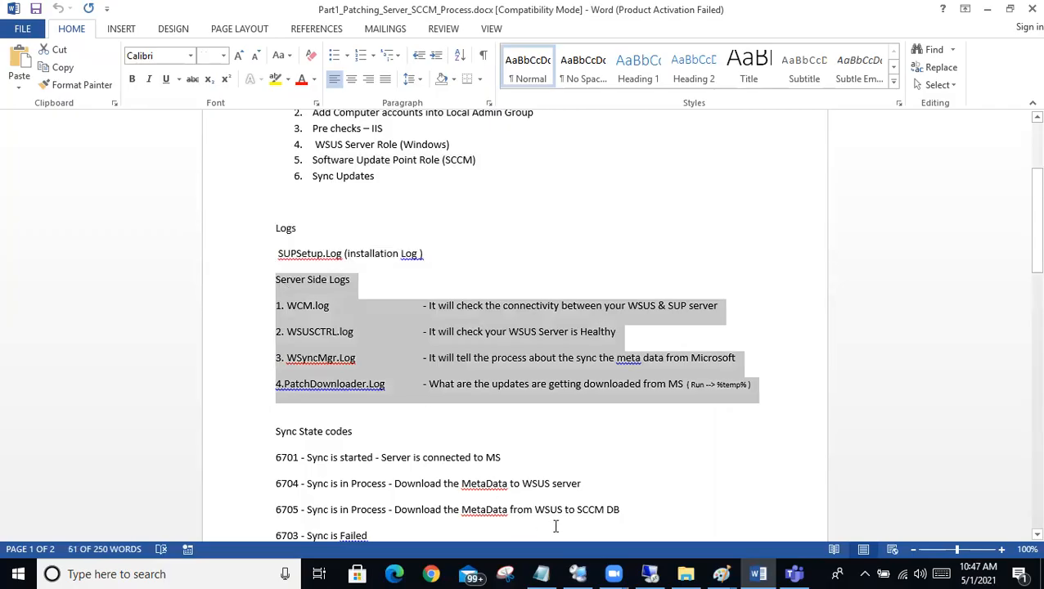
click(641, 572)
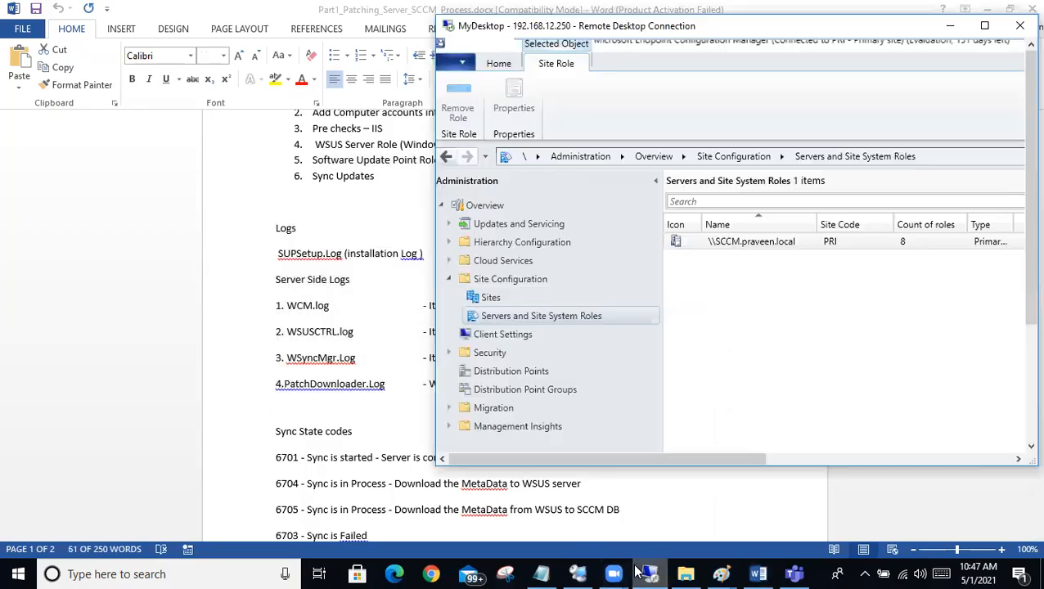
double_click(891, 30)
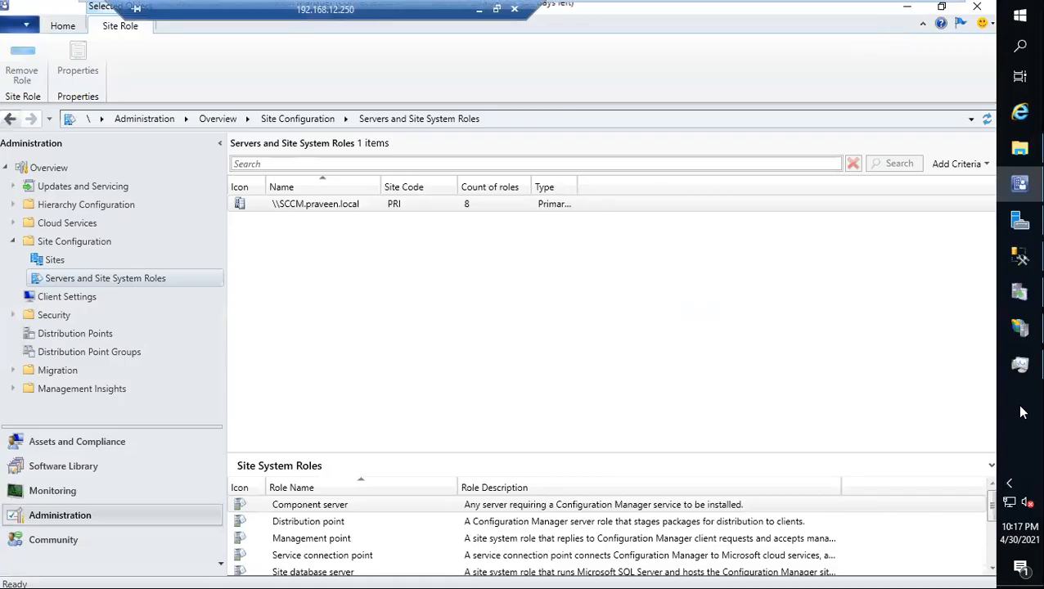
Step: Switch to File Explorer and browse to the E:\SCCM\Logs folder on the site server
click(169, 573)
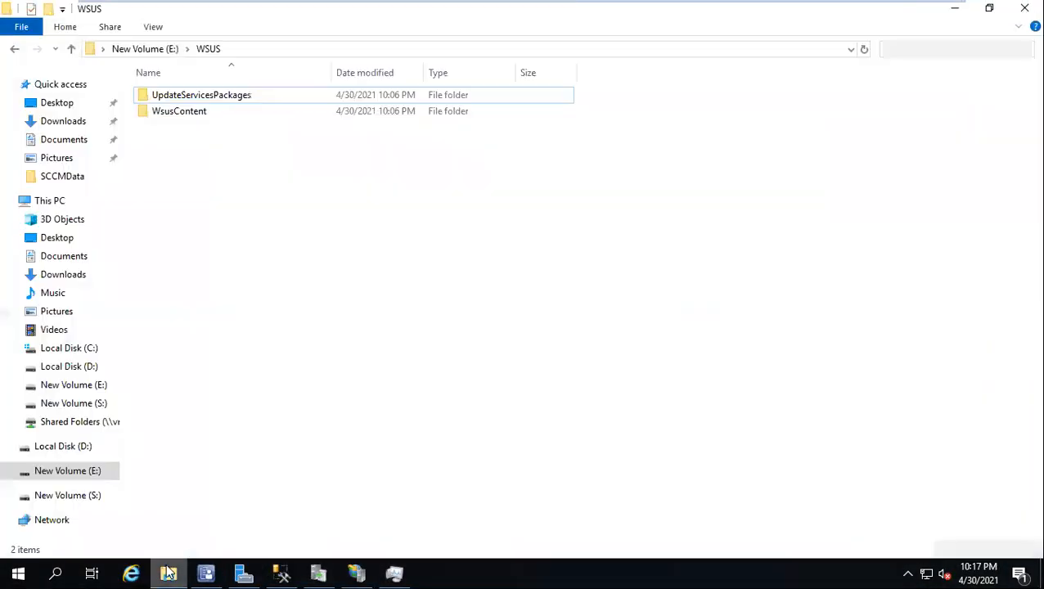
click(37, 202)
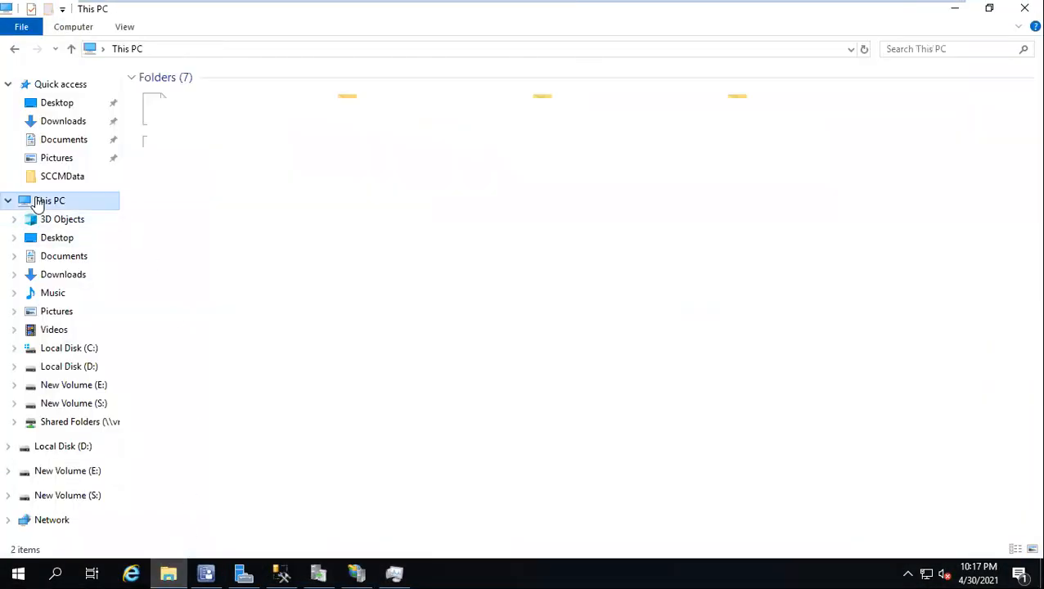
click(620, 222)
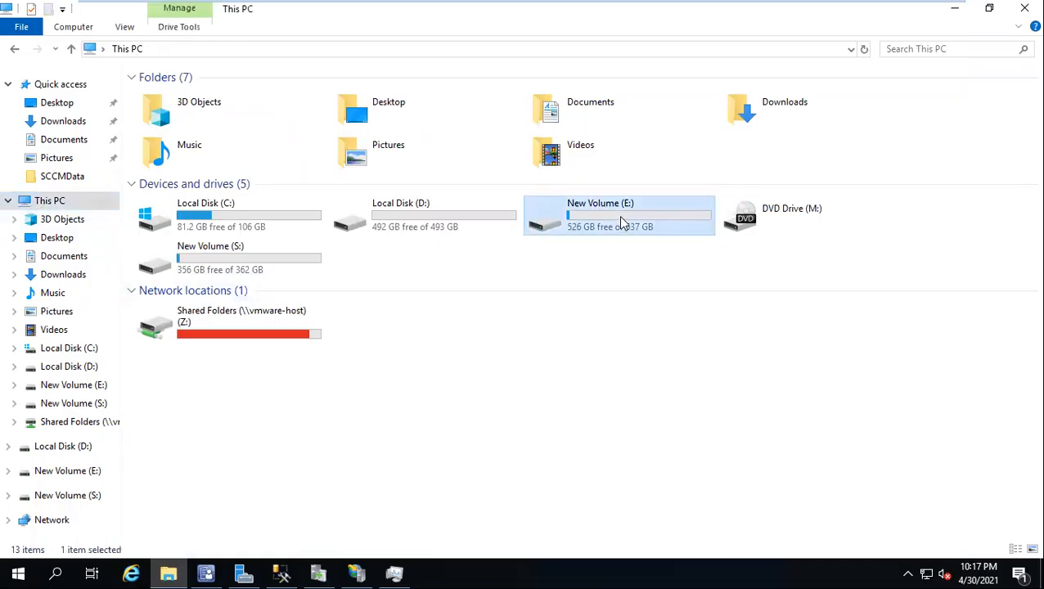
double_click(619, 215)
double_click(192, 94)
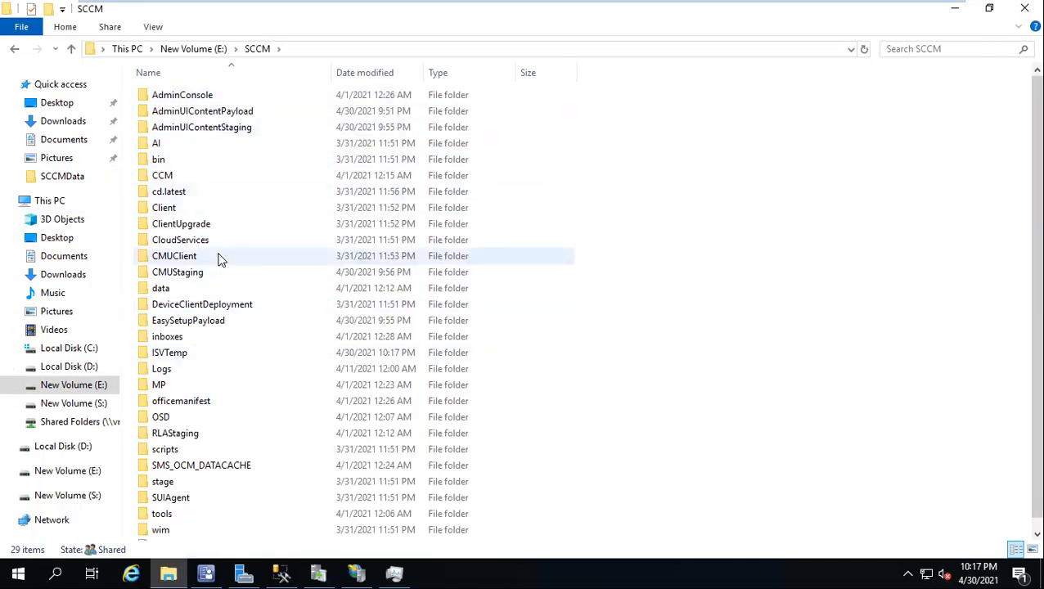
key(l)
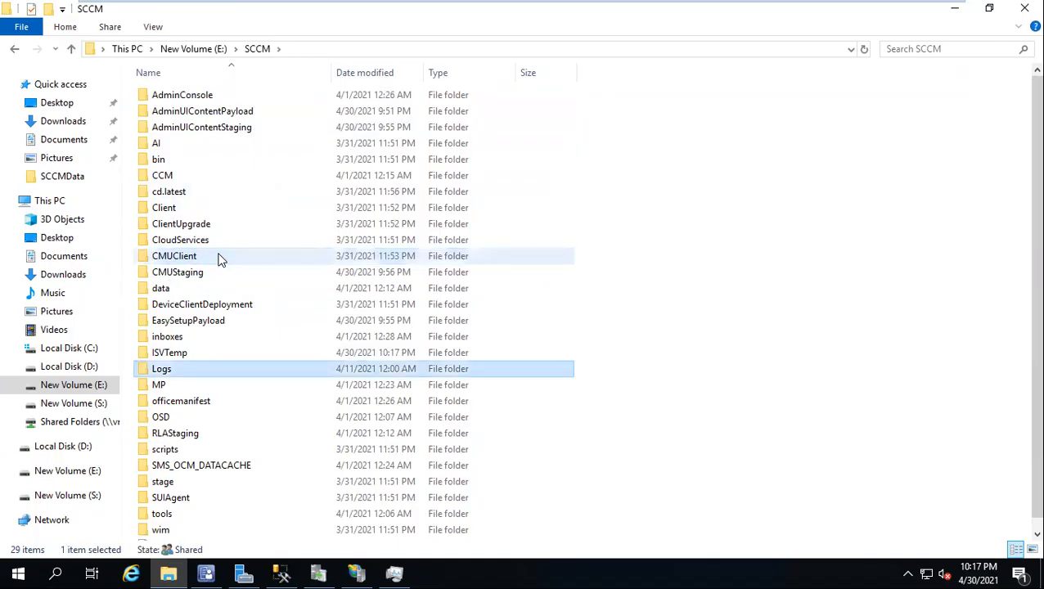
double_click(177, 369)
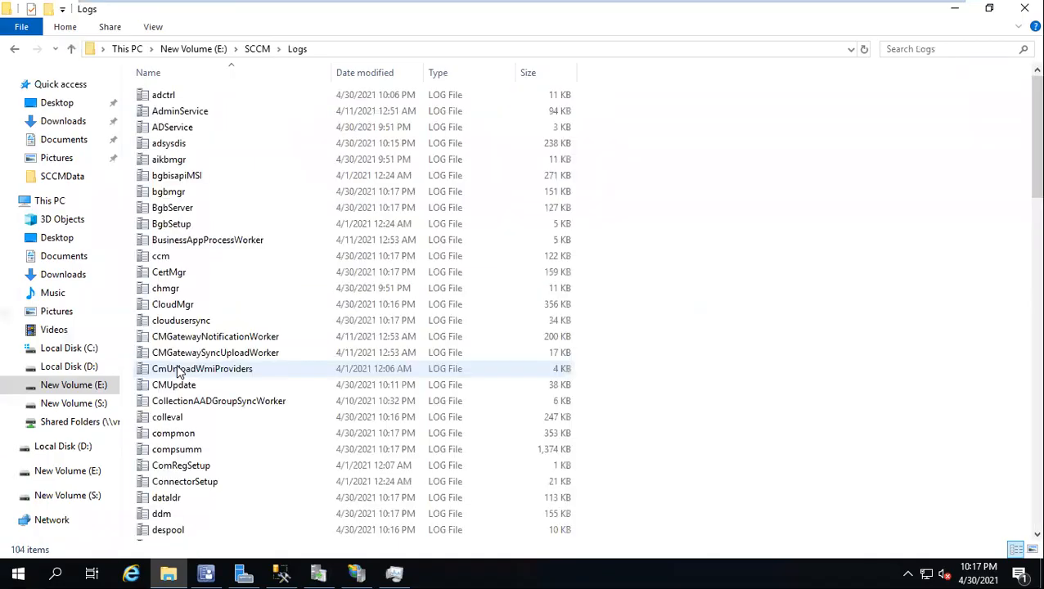
Step: Open the SUPSetup log, check its final entries for the role installation result, and close the log
click(192, 244)
key(s)
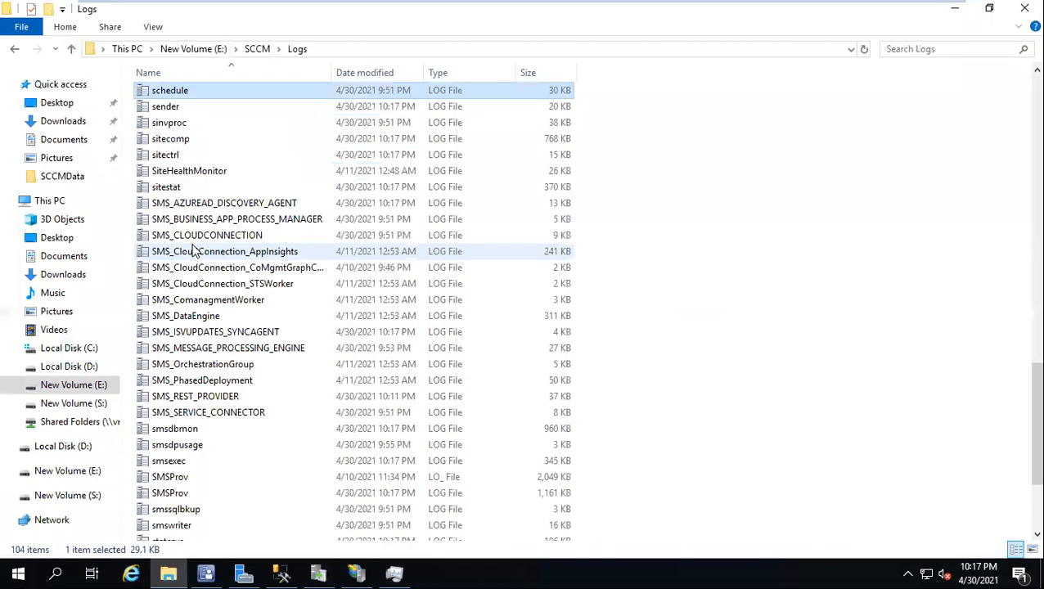
key(u)
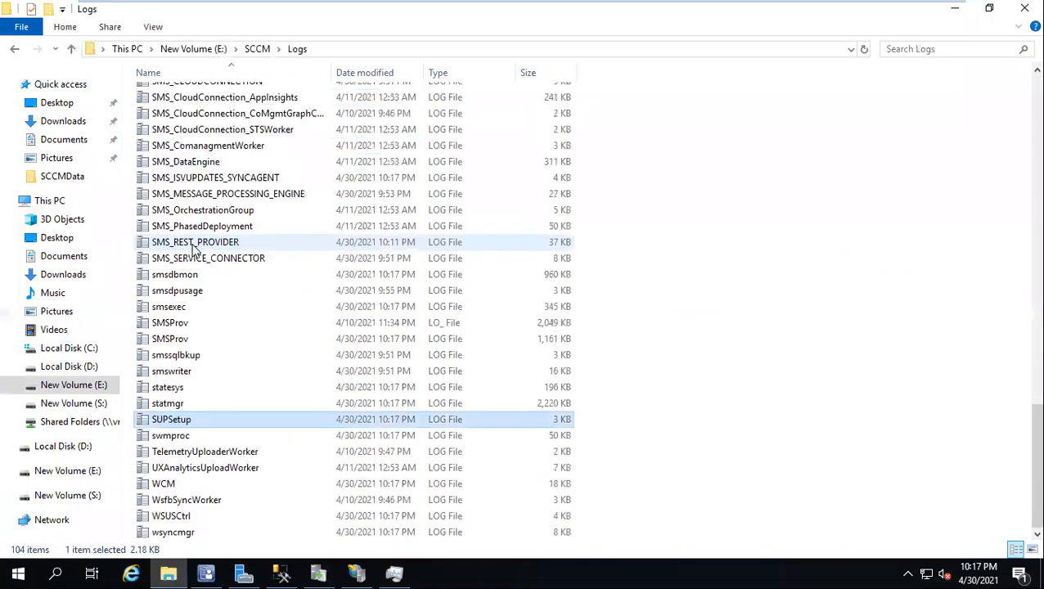
double_click(191, 425)
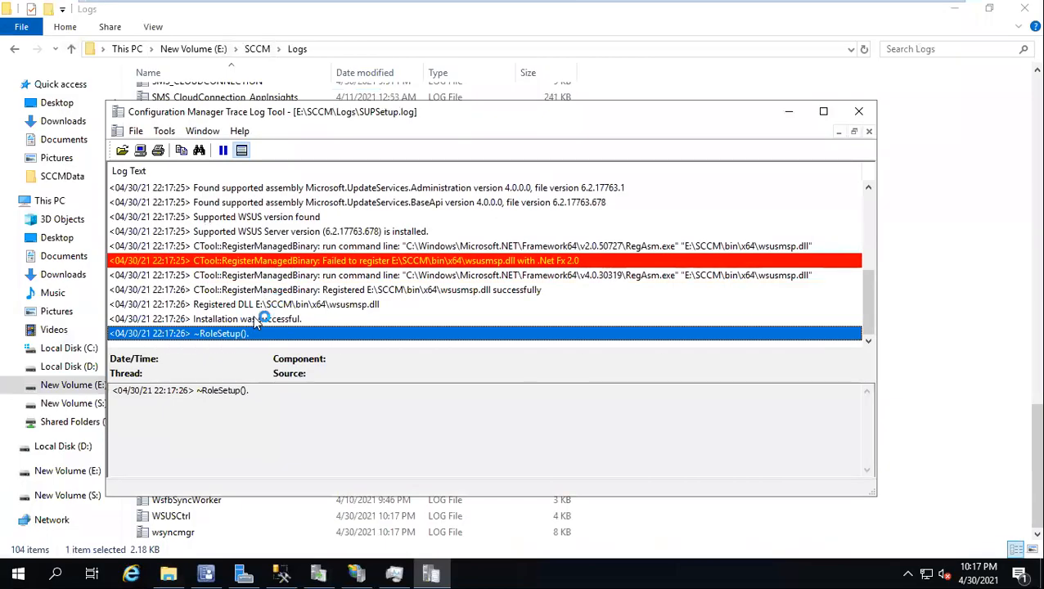
click(228, 318)
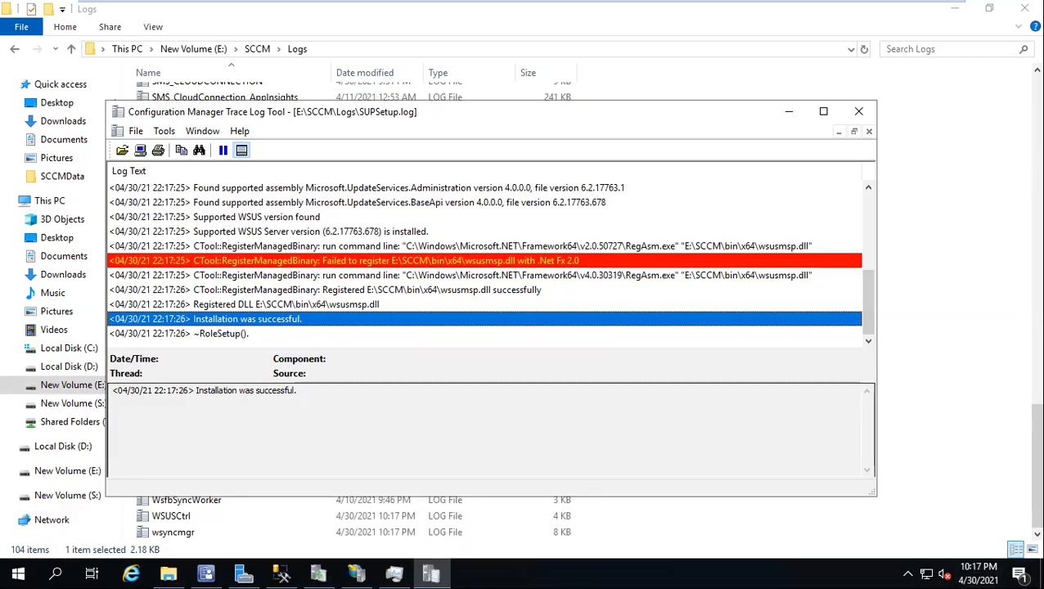
click(858, 112)
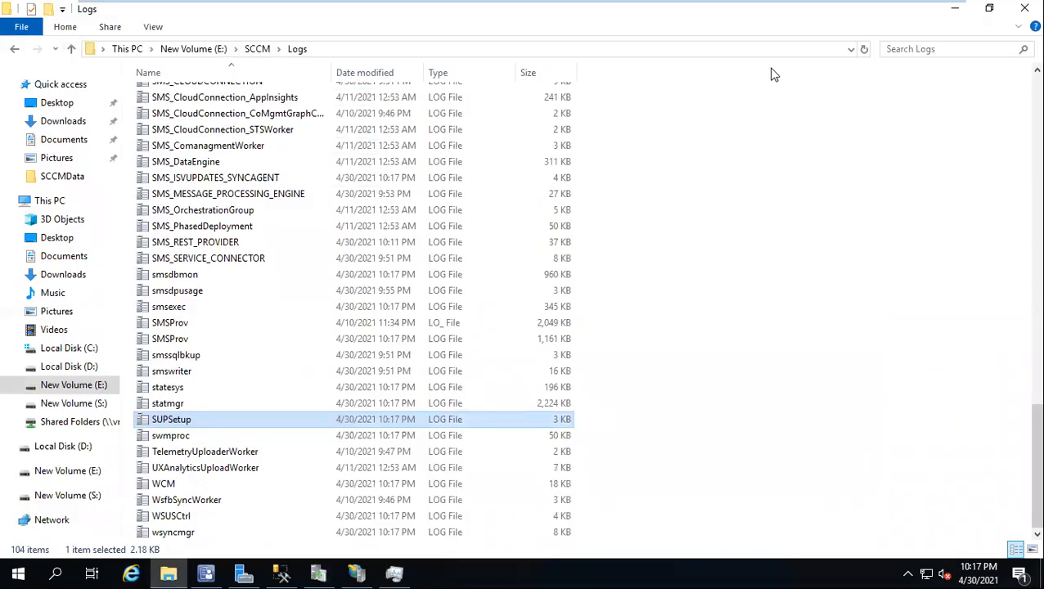
Step: Switch to the Word patching notes, review the WCM.log description and the server-side log list, and return to the remote session
click(480, 13)
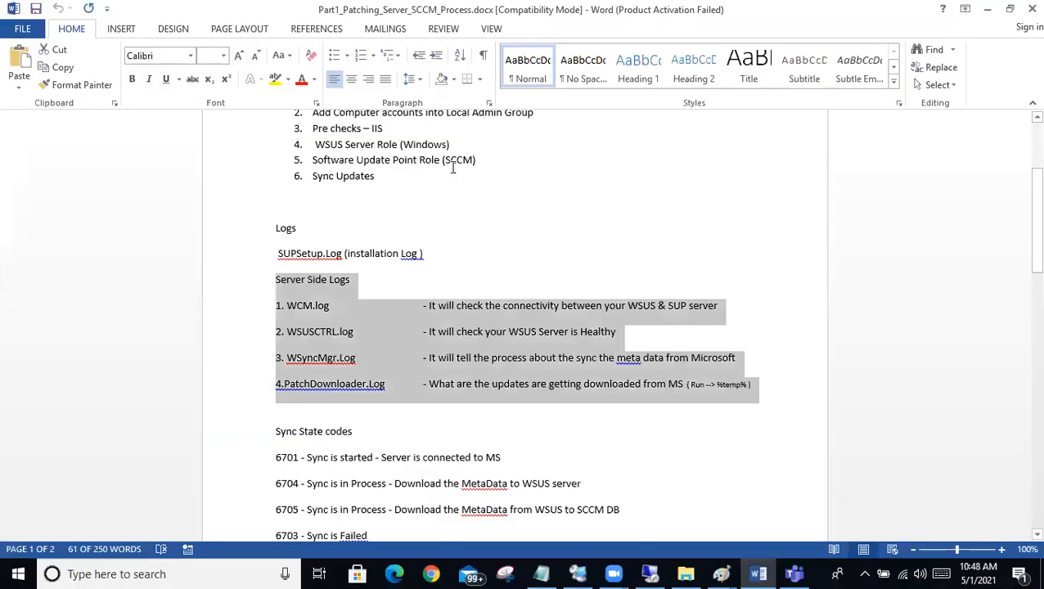
drag(739, 310, 245, 299)
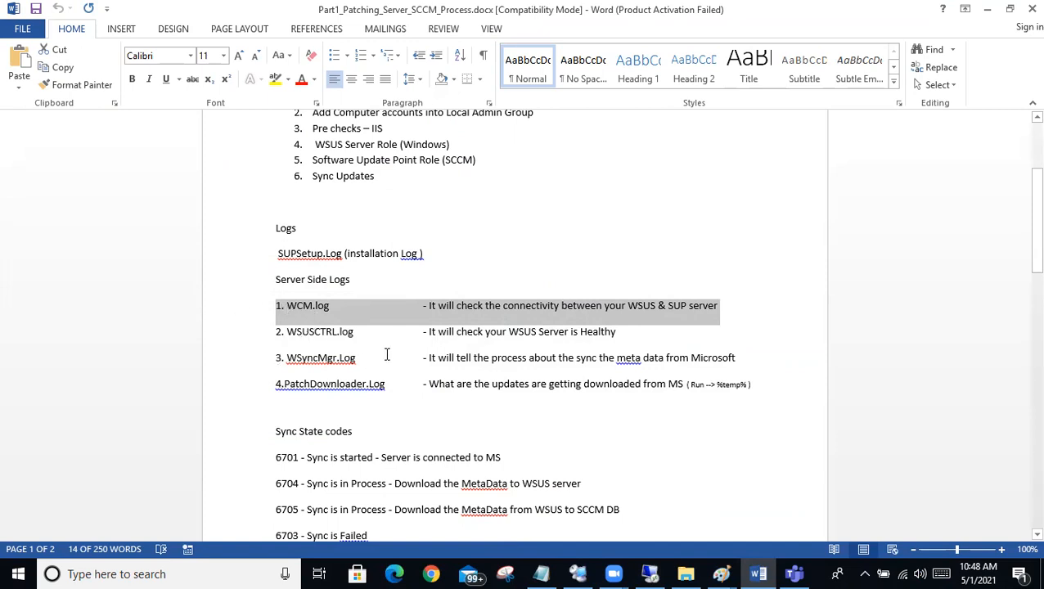
drag(756, 383, 251, 286)
click(583, 574)
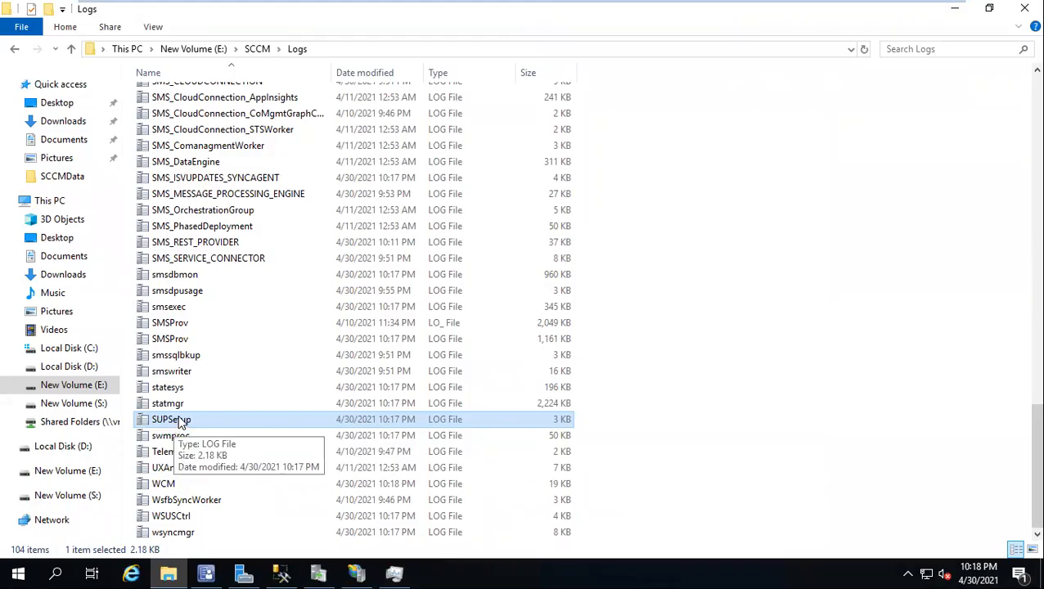
Step: Open the WCM log in a maximized viewer, check the WSUS configuration and local server connection entries, and close it
double_click(176, 481)
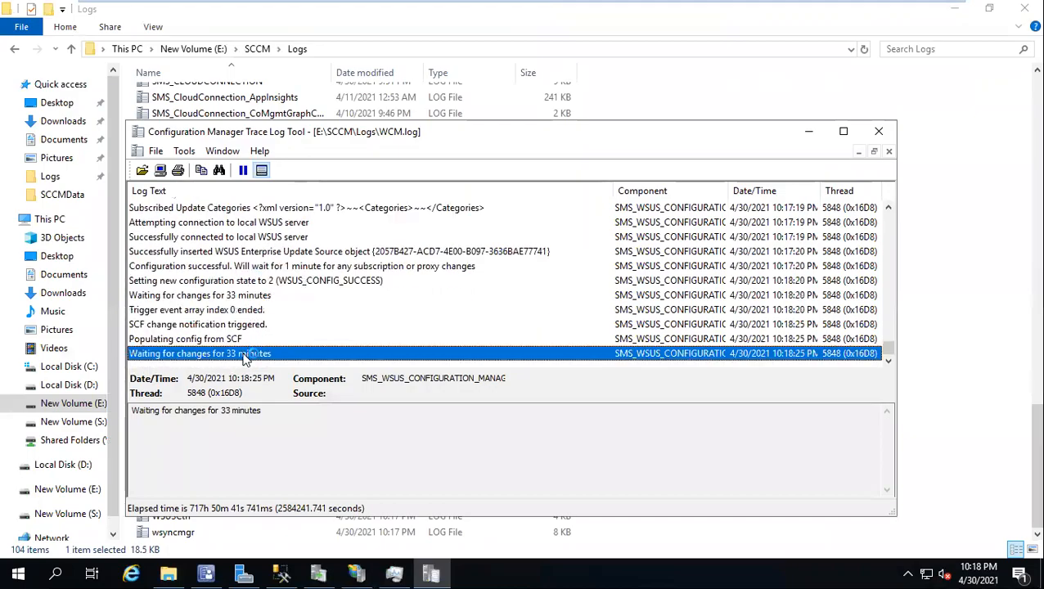
double_click(353, 138)
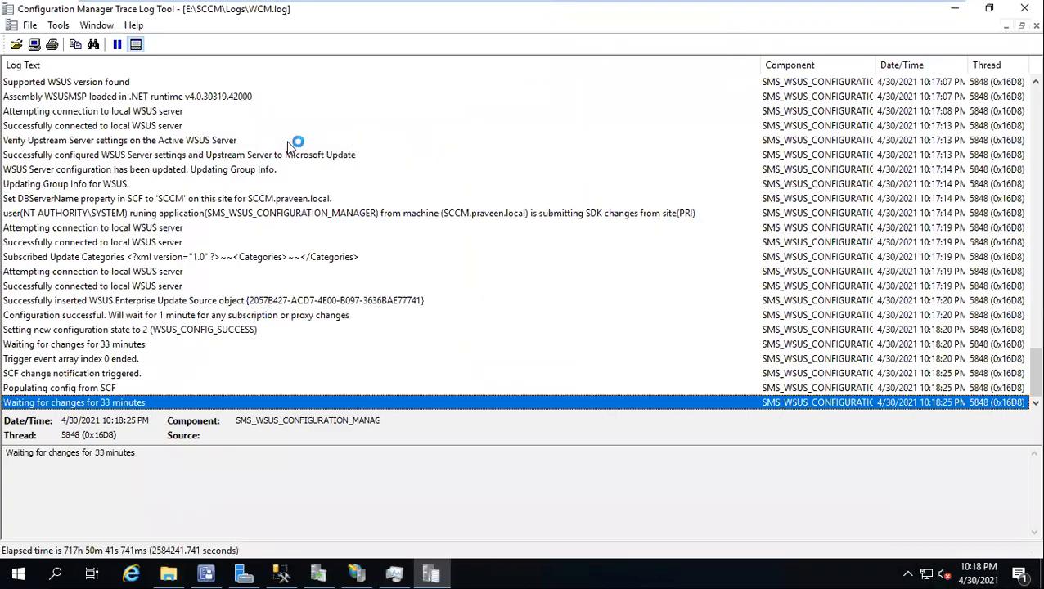
click(98, 317)
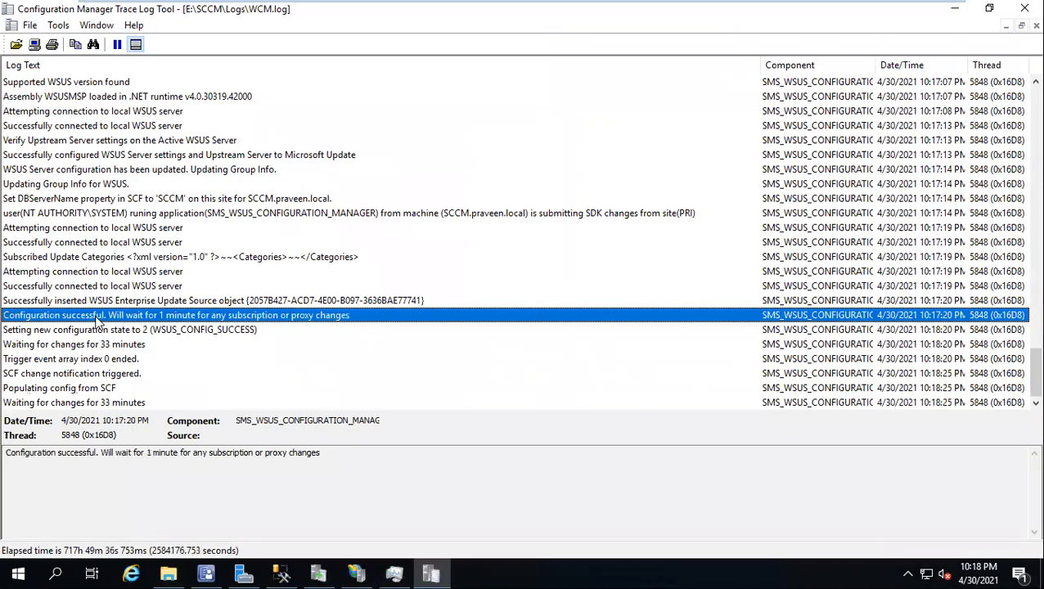
click(50, 126)
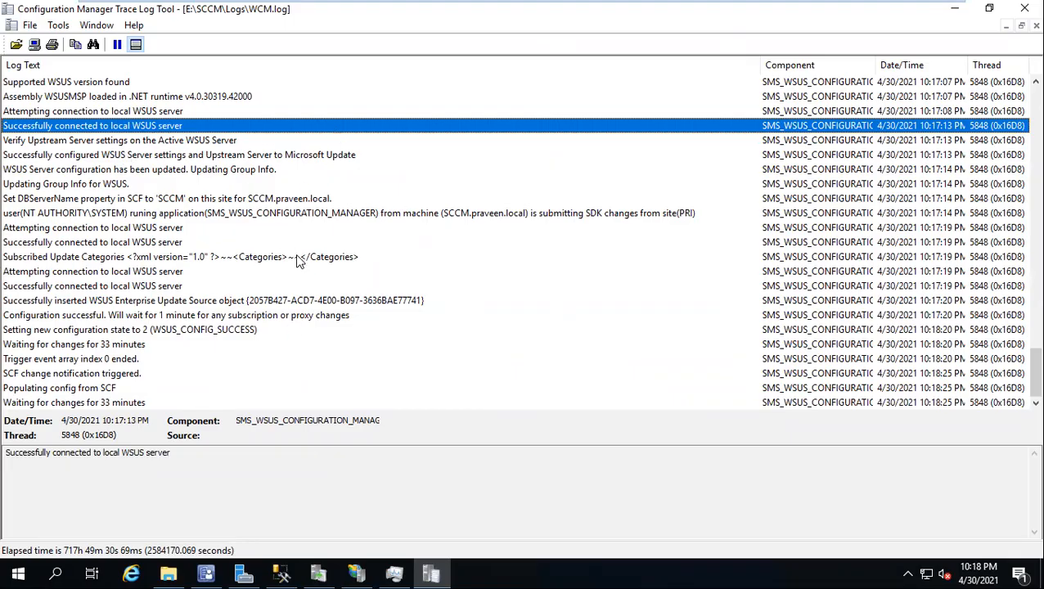
click(1024, 8)
Step: Open the WSUSCtrl log, check the entry about the WSUS server's database connection, and close it
key(Down)
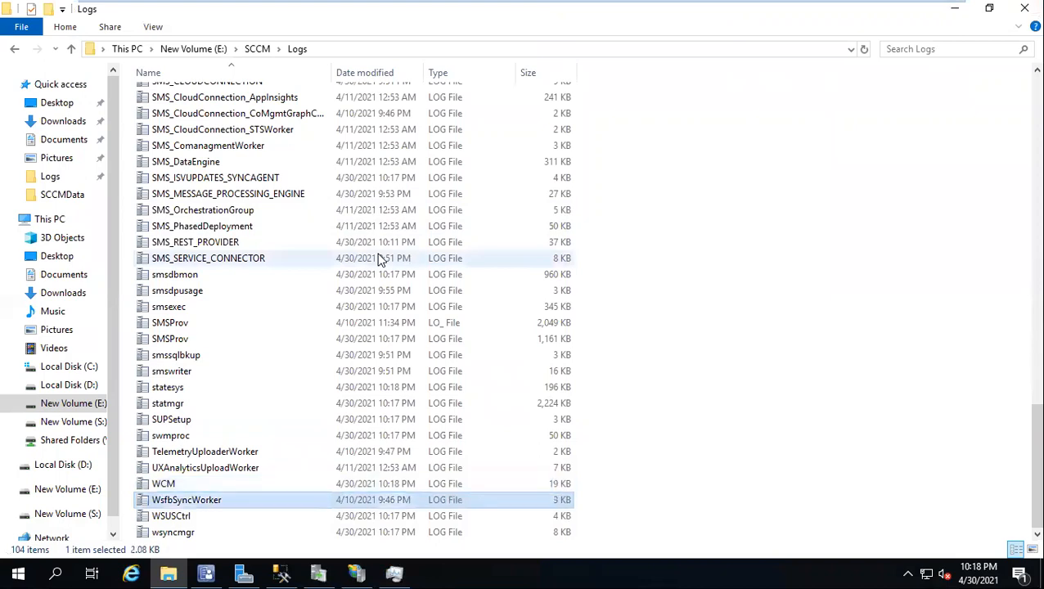
double_click(188, 517)
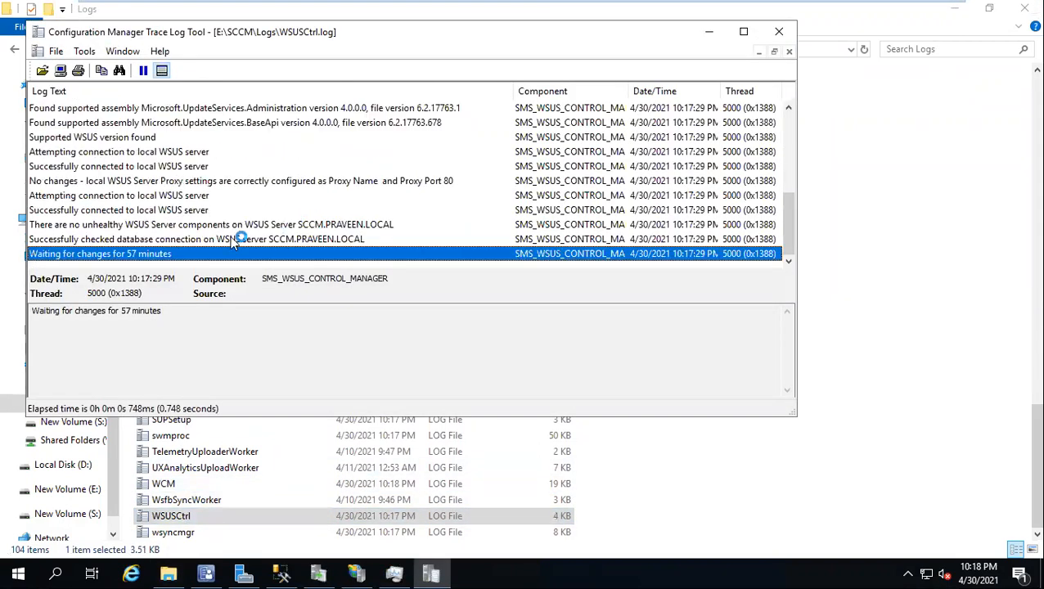
click(164, 238)
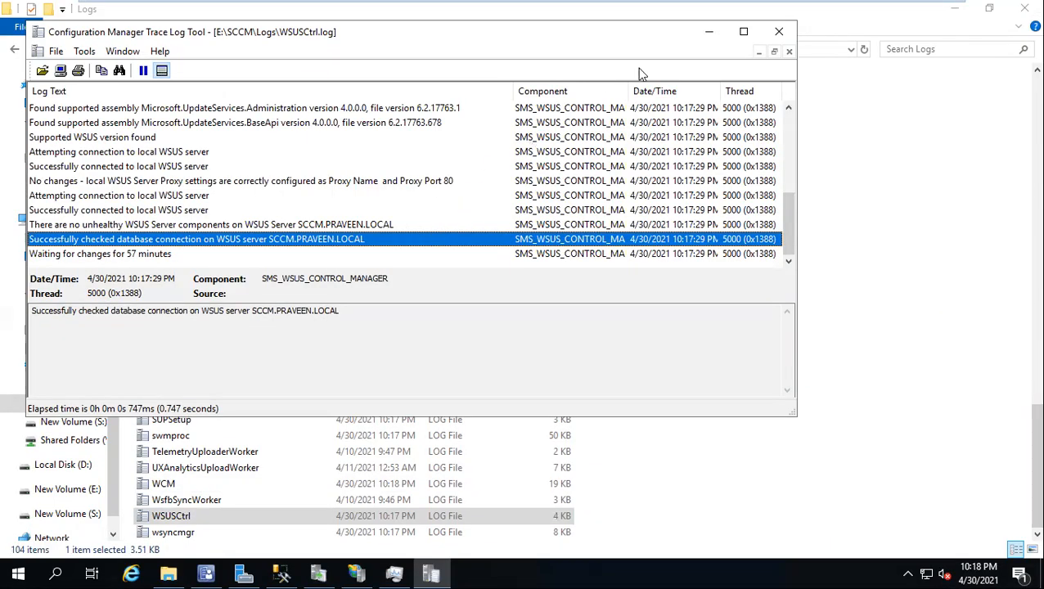
click(778, 31)
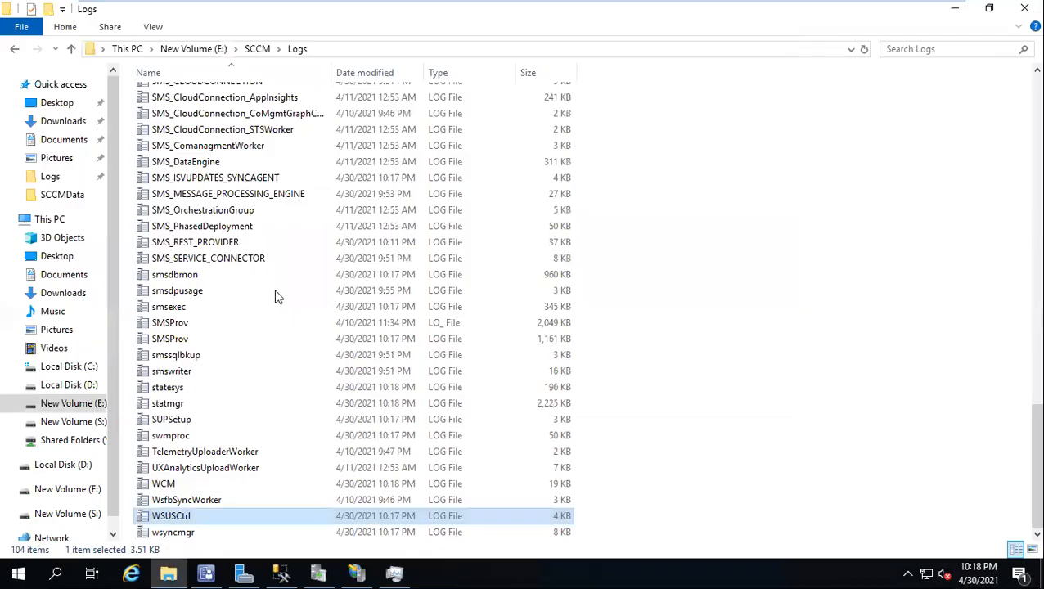
Step: Open the wsyncmgr log in an enlarged viewer and examine the status message with ID 6703 and the latest entry
click(198, 272)
text(wsy)
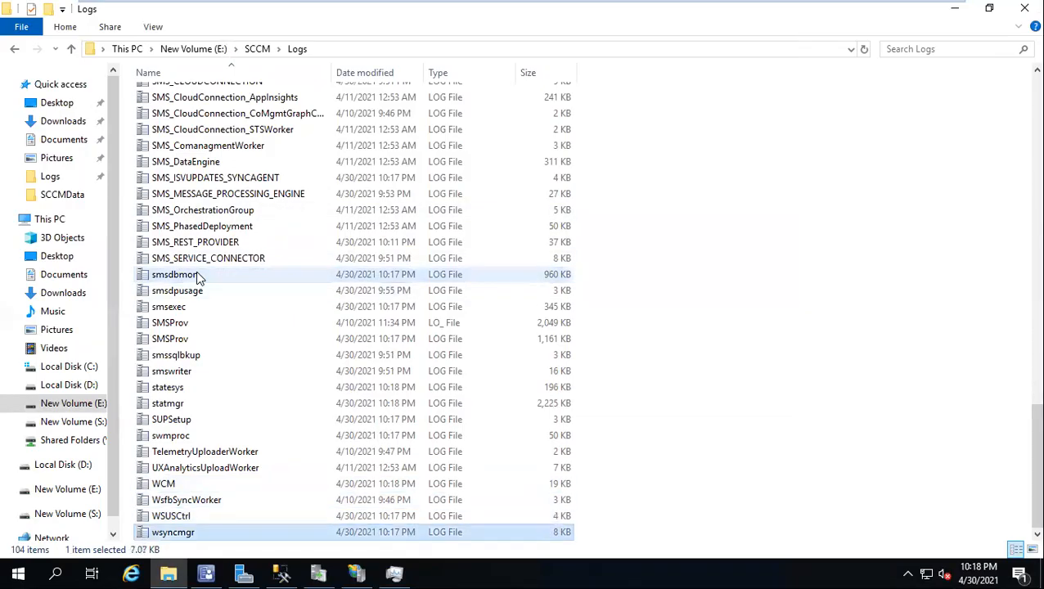
double_click(167, 532)
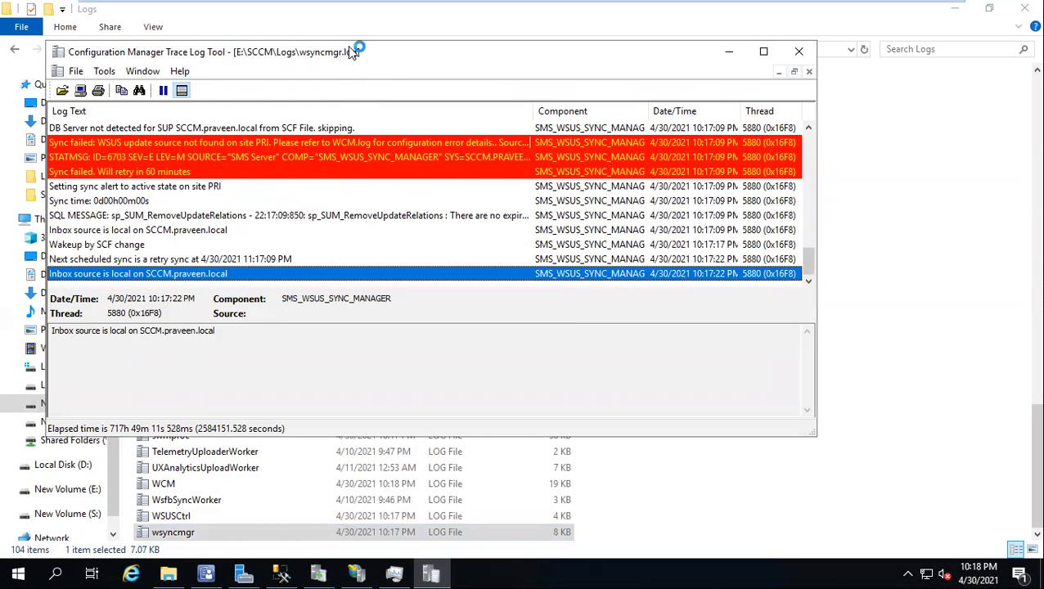
double_click(348, 41)
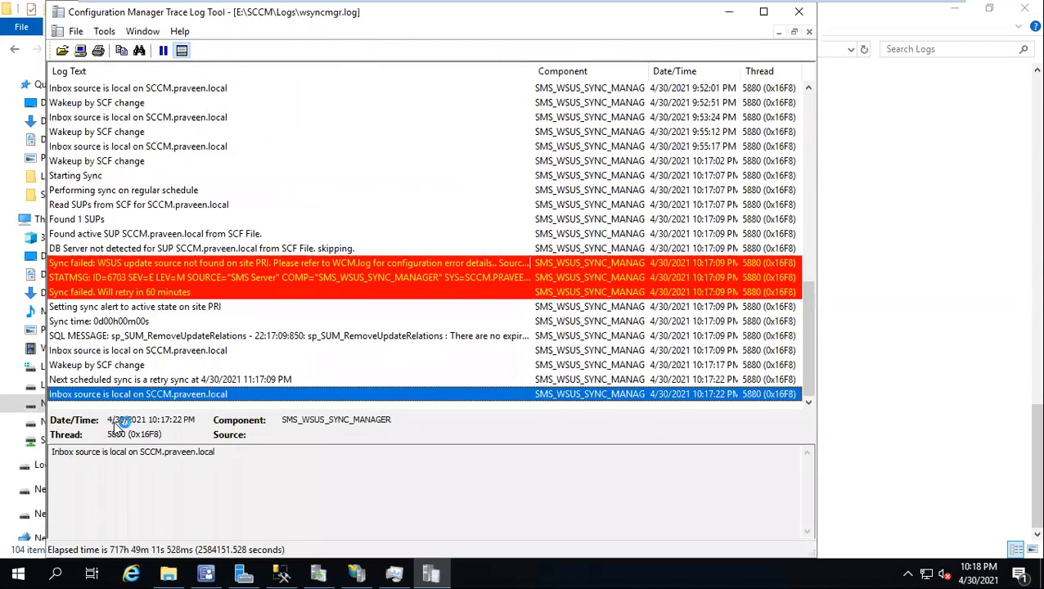
click(146, 282)
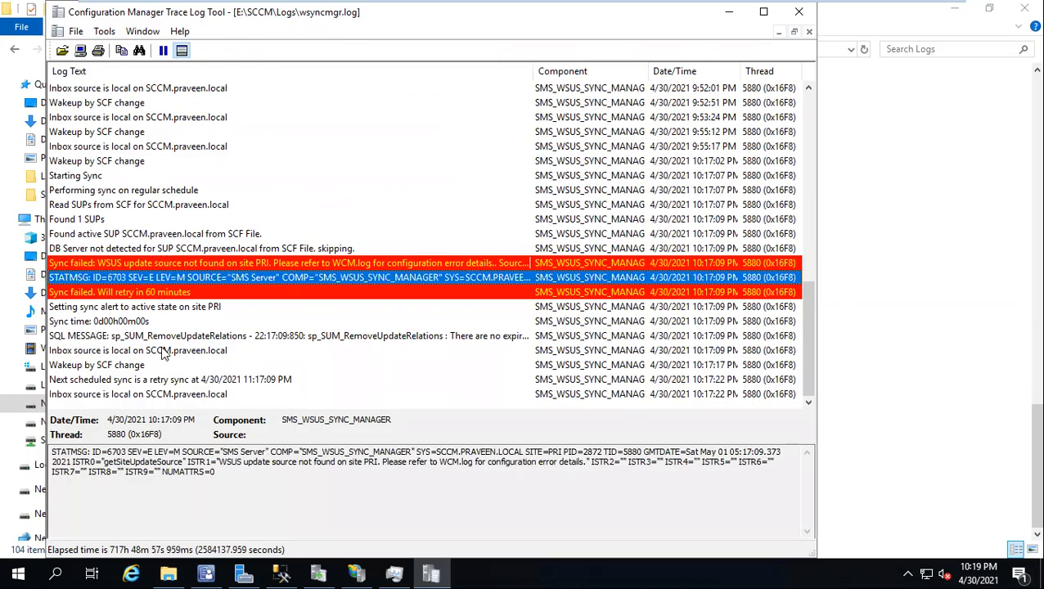
click(186, 394)
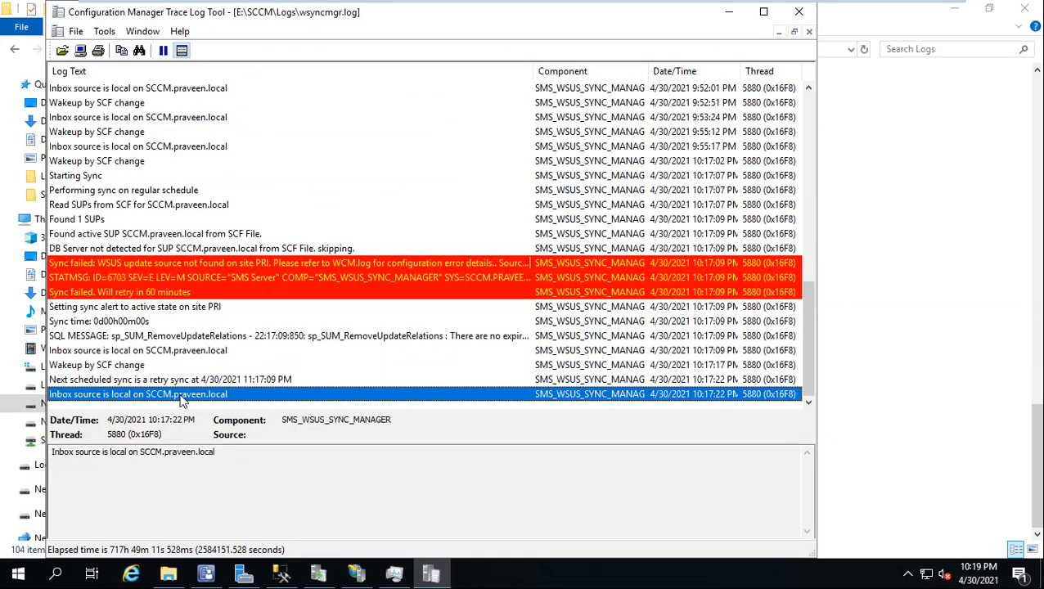